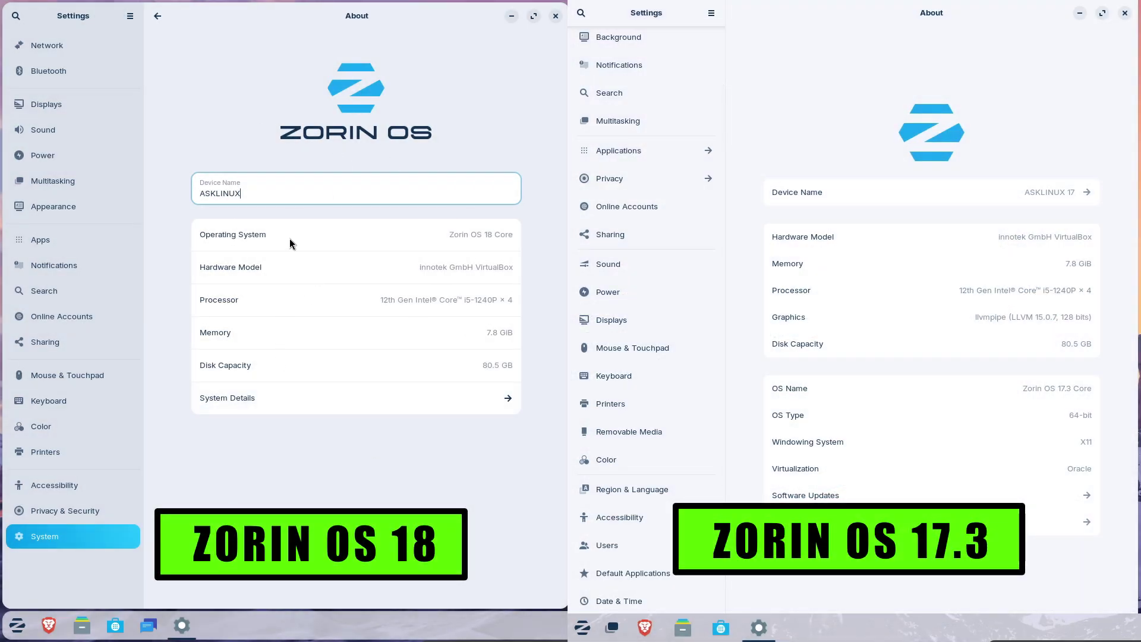
Review the system details and Appearance page on Zorin OS 18, and close its Settings window.
drag(496, 234, 452, 282)
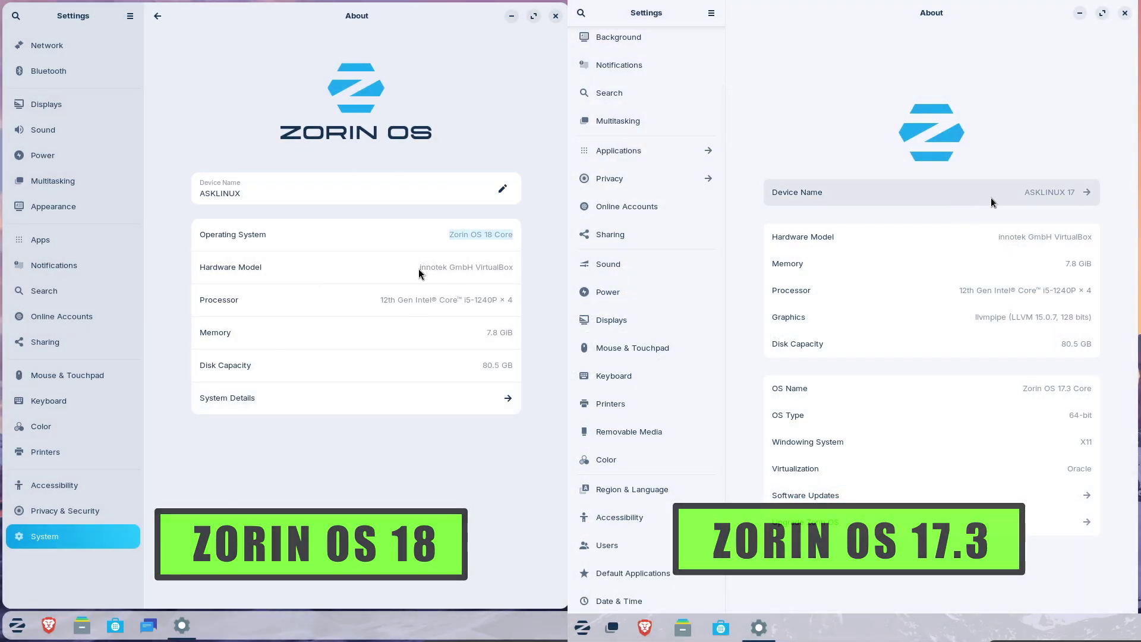
click(485, 398)
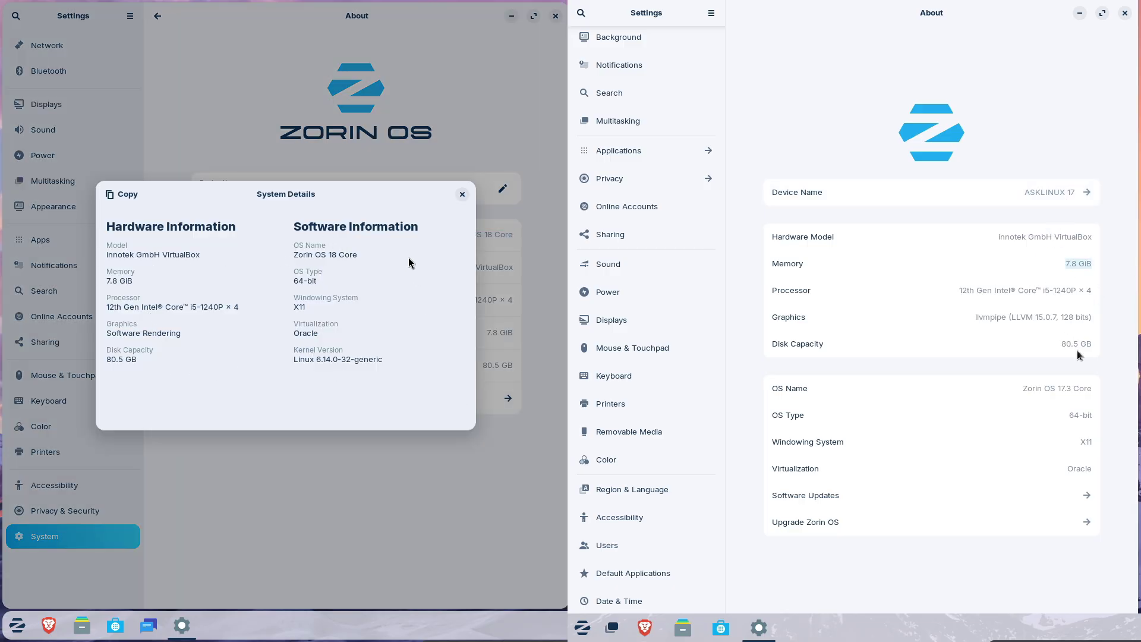
click(463, 195)
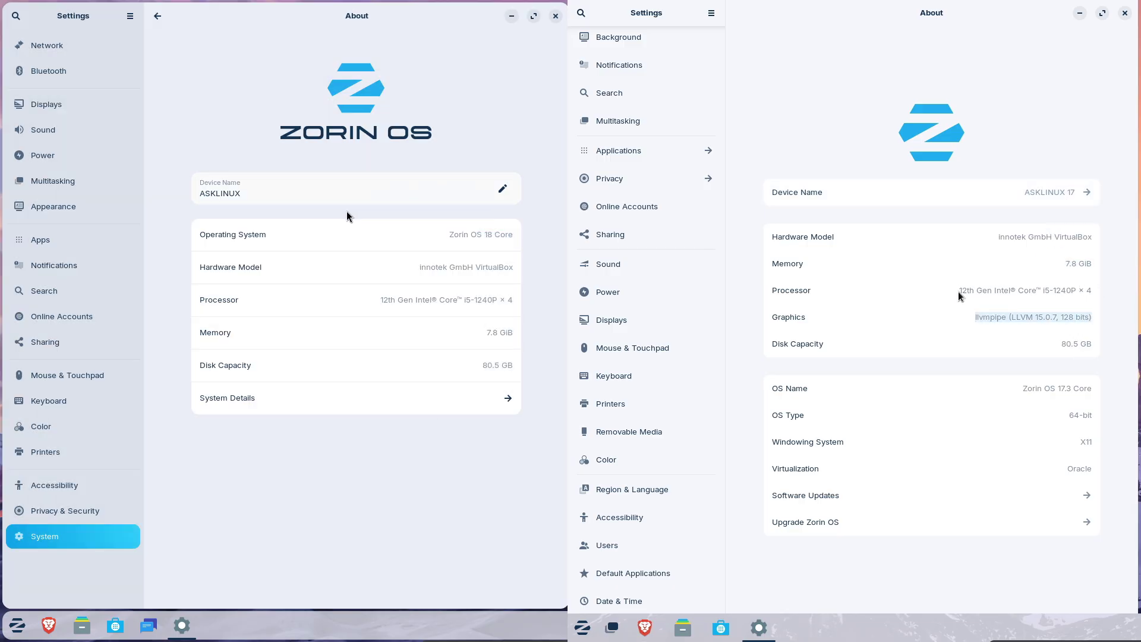
click(55, 206)
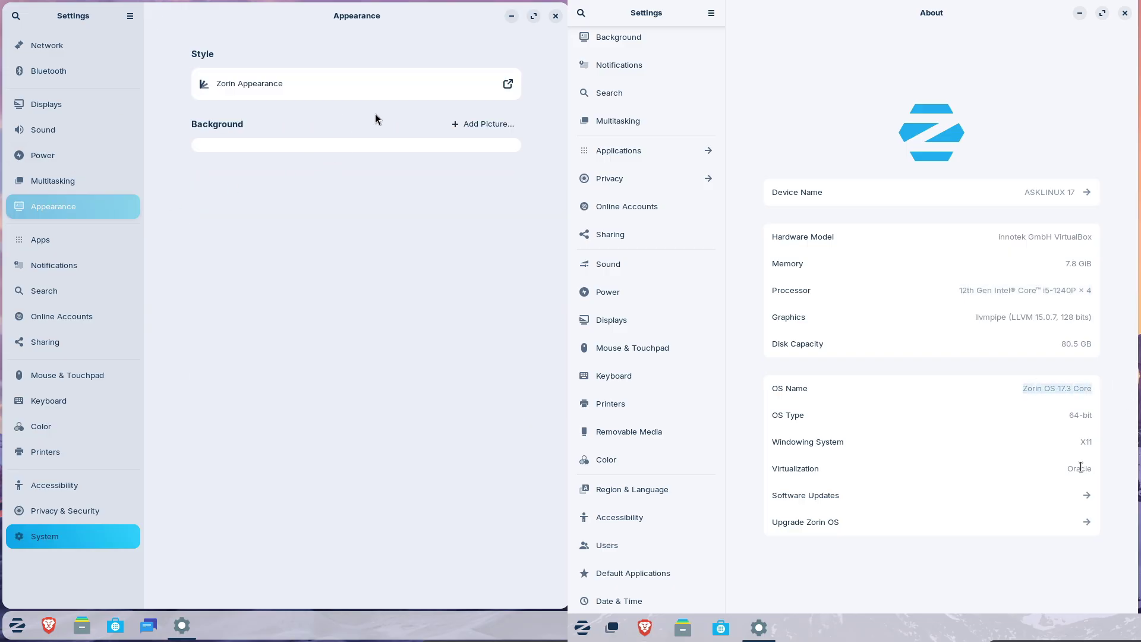
click(556, 15)
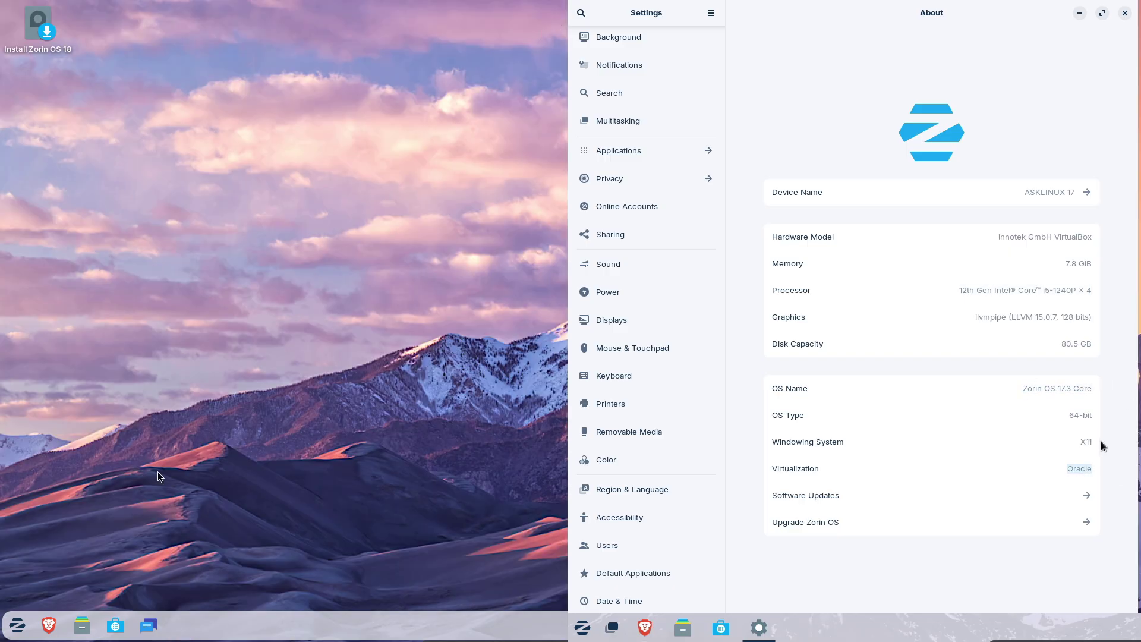
Launch System Monitor on Zorin OS 18 and close the Settings window on Zorin OS 17.3.
click(18, 625)
text(sys)
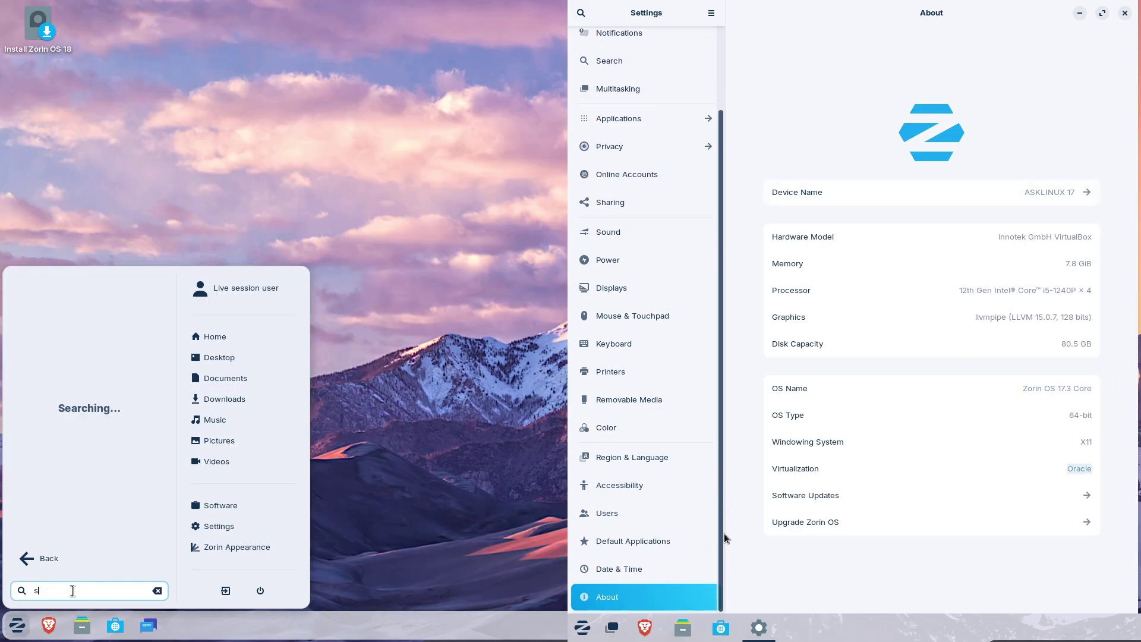
scroll(724, 533, up, 2)
key(Return)
click(633, 95)
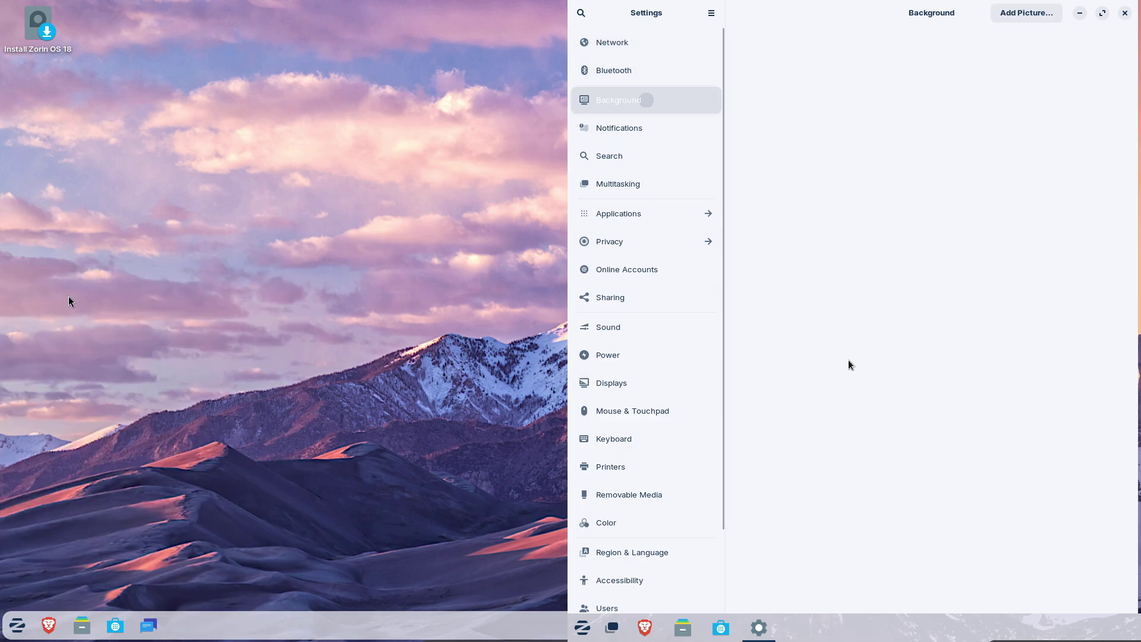
drag(366, 179, 1, 188)
click(1125, 16)
scroll(554, 297, down, 10)
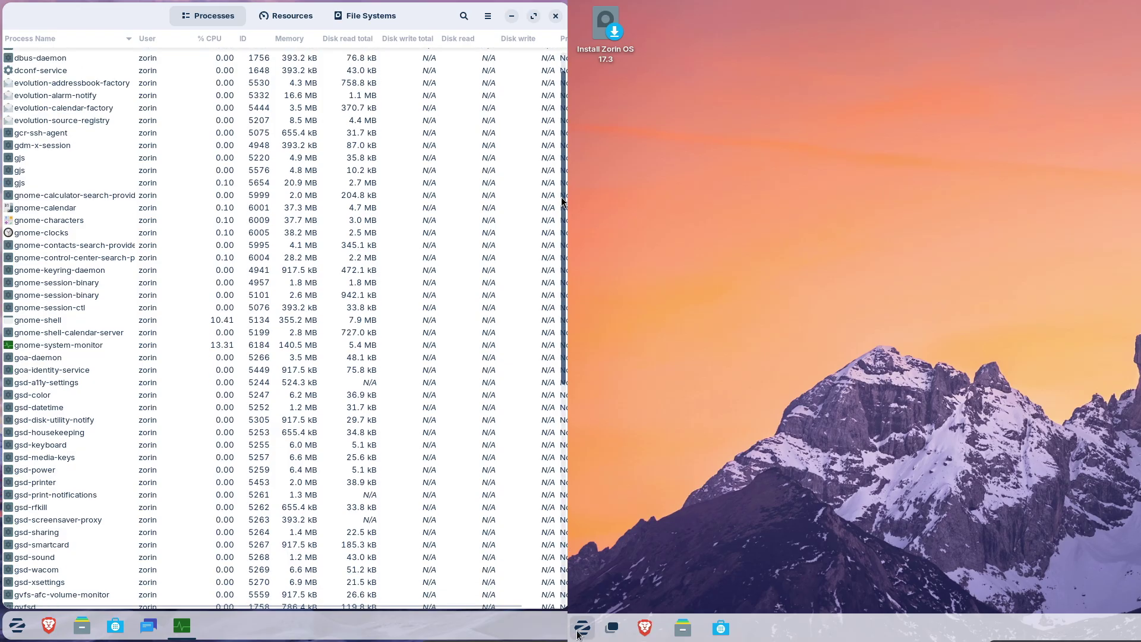
Search for "syste" on Zorin OS 17.3 and launch System Monitor.
click(582, 628)
text(syste)
drag(554, 434, 552, 110)
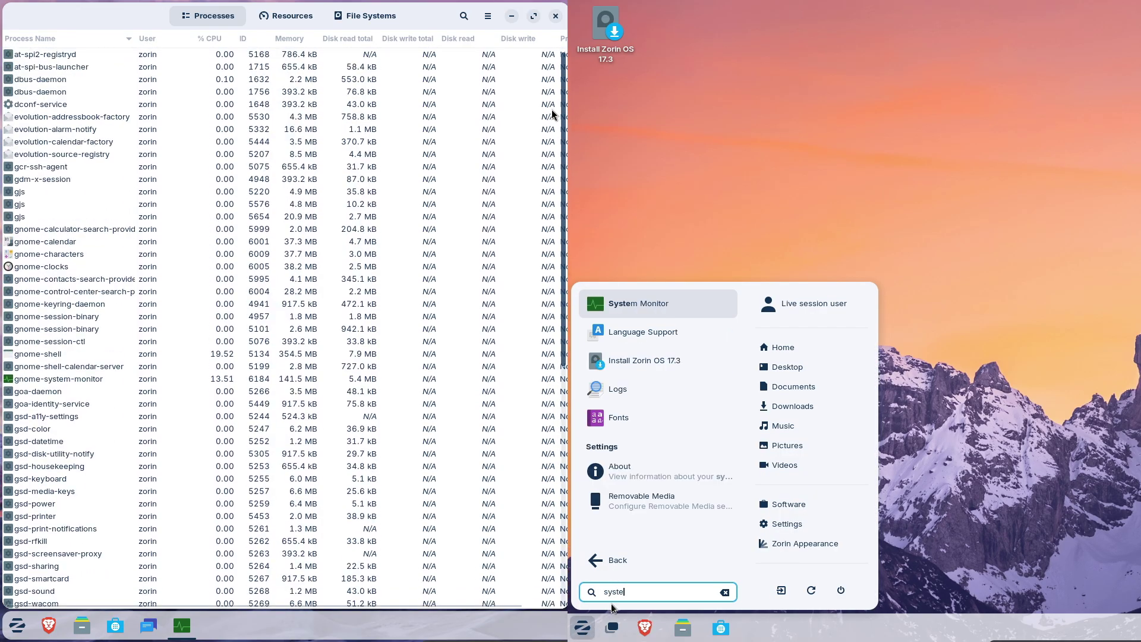
click(652, 310)
Show only the CPU and memory graphs on Zorin OS 18 and view System Monitor's About information.
click(311, 22)
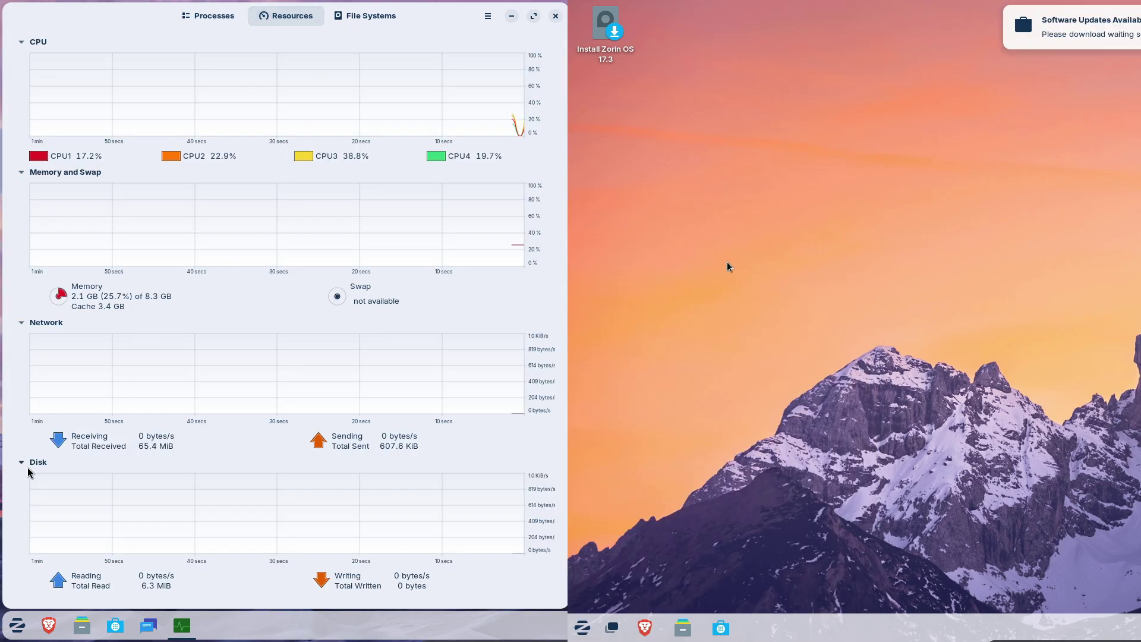
click(25, 464)
click(25, 406)
click(487, 16)
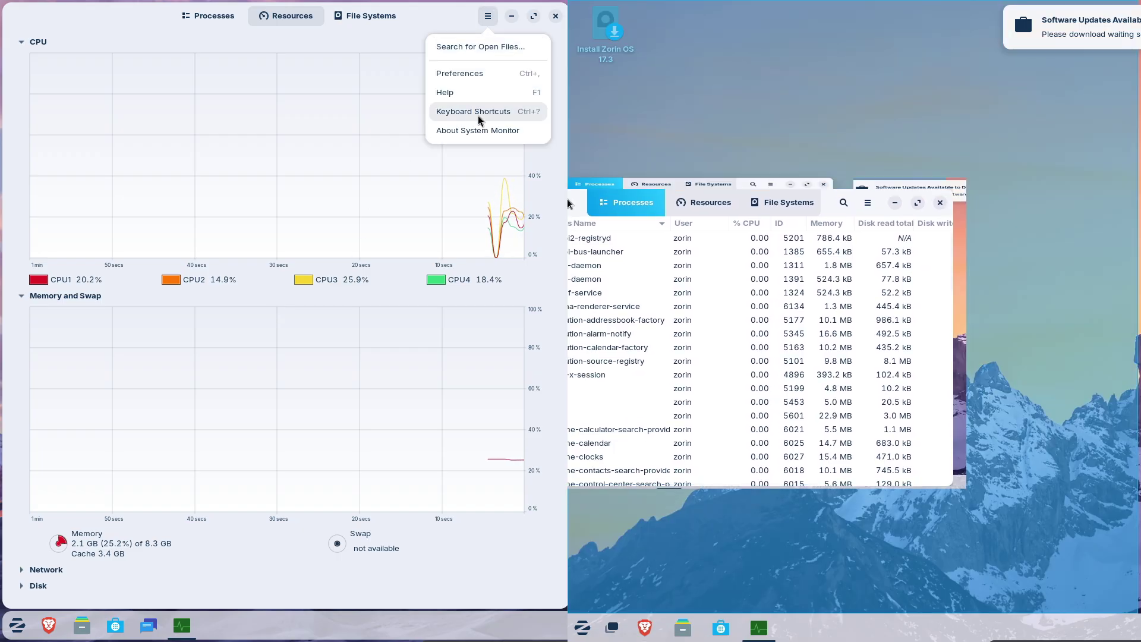
click(482, 130)
scroll(899, 119, down, 10)
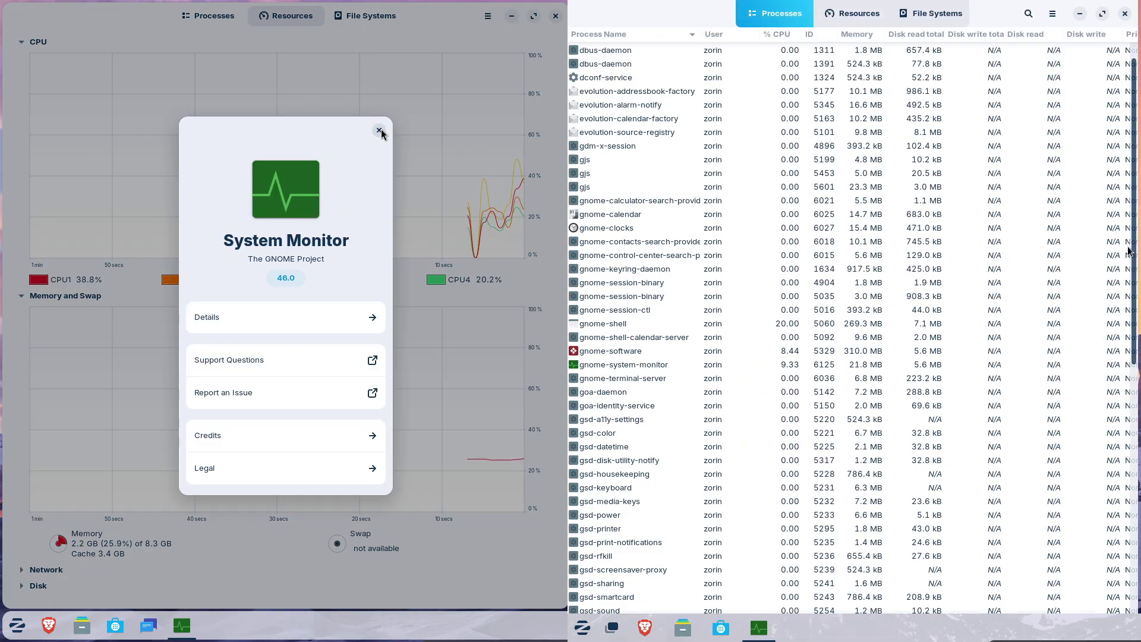
click(378, 129)
Review System Monitor's preference pages on Zorin OS 18, and show the Resources graphs without Network on Zorin OS 17.3.
click(488, 16)
click(484, 74)
scroll(892, 297, up, 10)
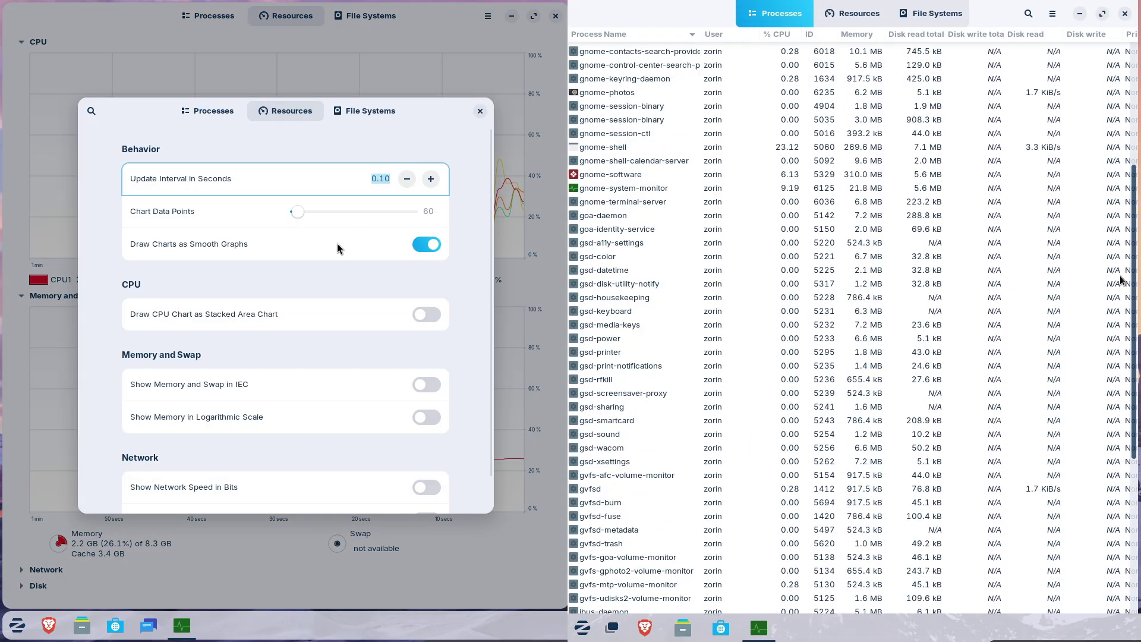
scroll(483, 293, down, 1)
click(859, 18)
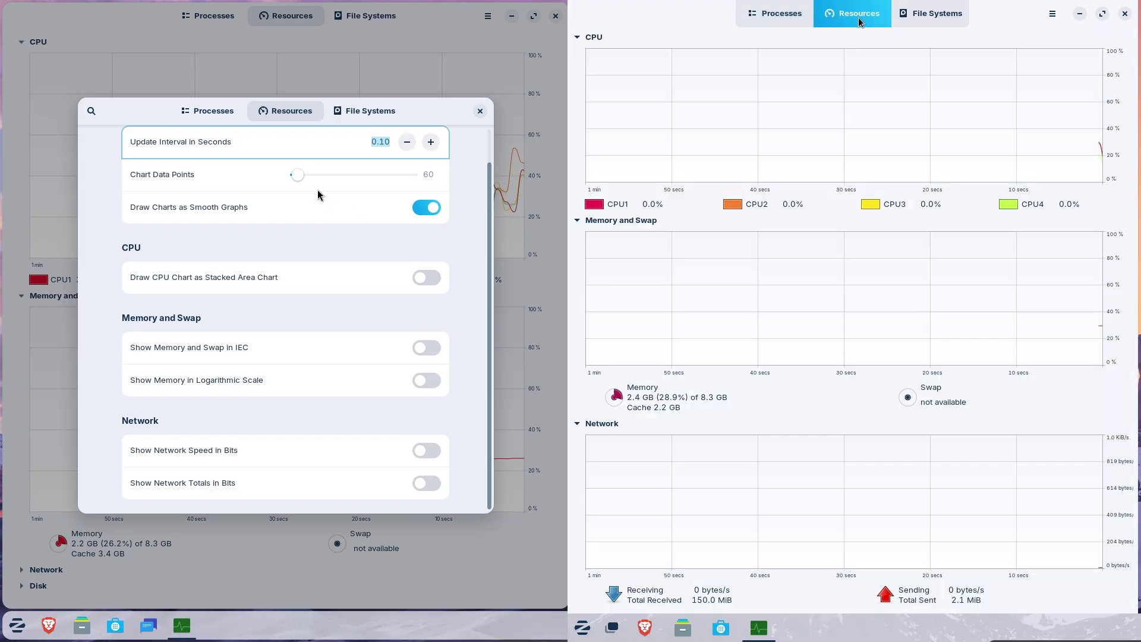
click(212, 114)
click(577, 423)
drag(488, 333, 485, 414)
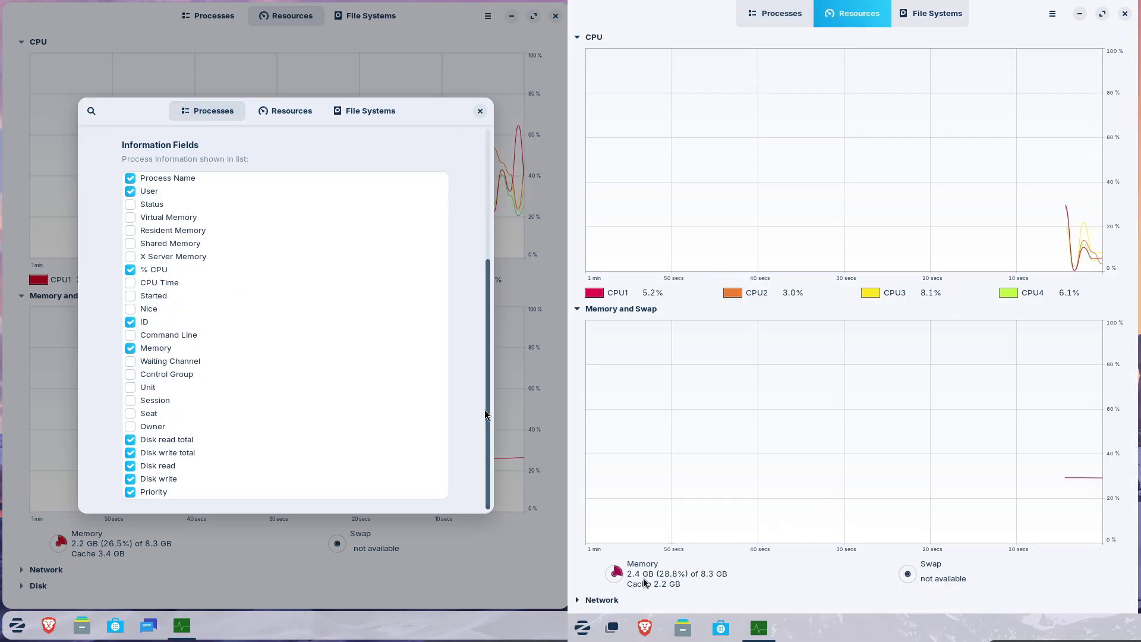
click(369, 110)
click(479, 111)
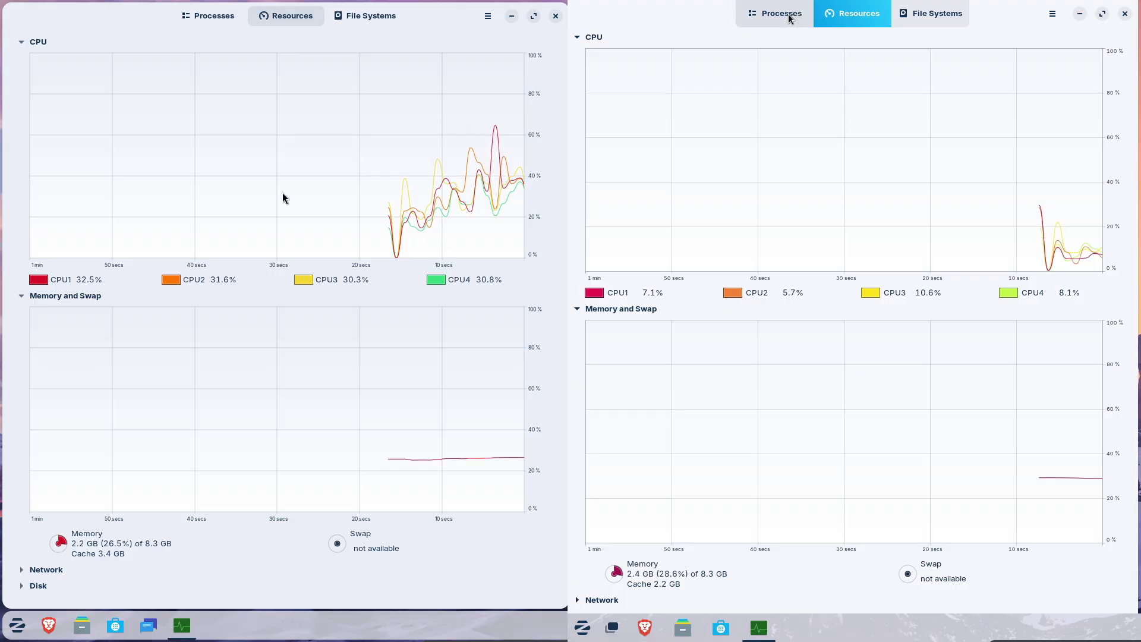
Expand the Disk and Network graphs on Zorin OS 18 and browse the process list on Zorin OS 17.3.
click(783, 13)
scroll(1123, 416, down, 7)
click(29, 585)
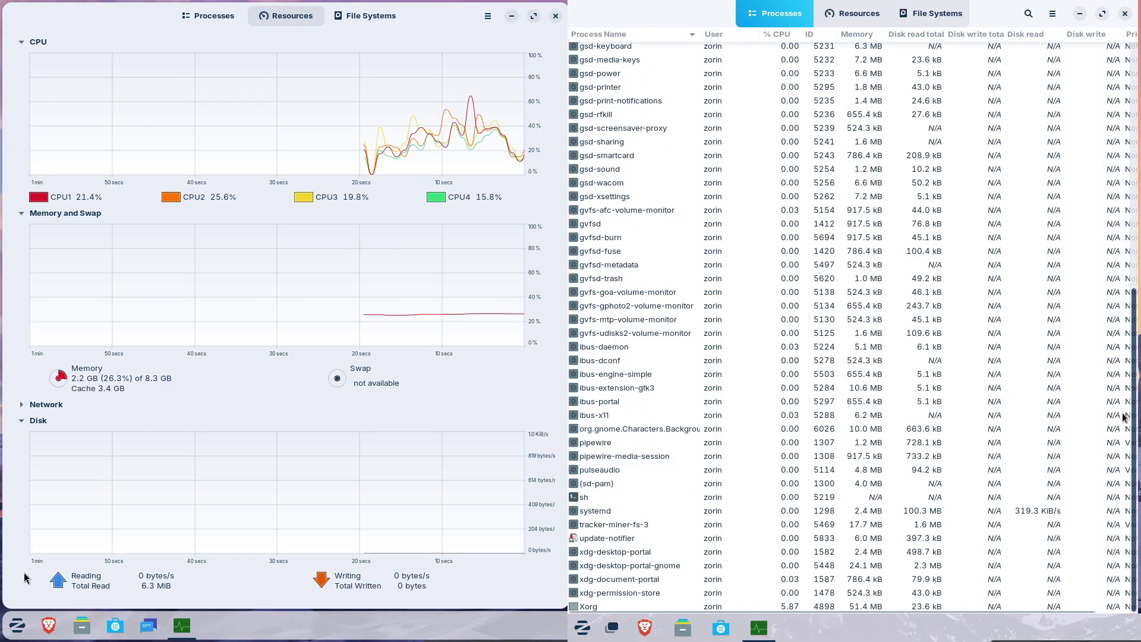
click(31, 406)
scroll(1123, 357, up, 7)
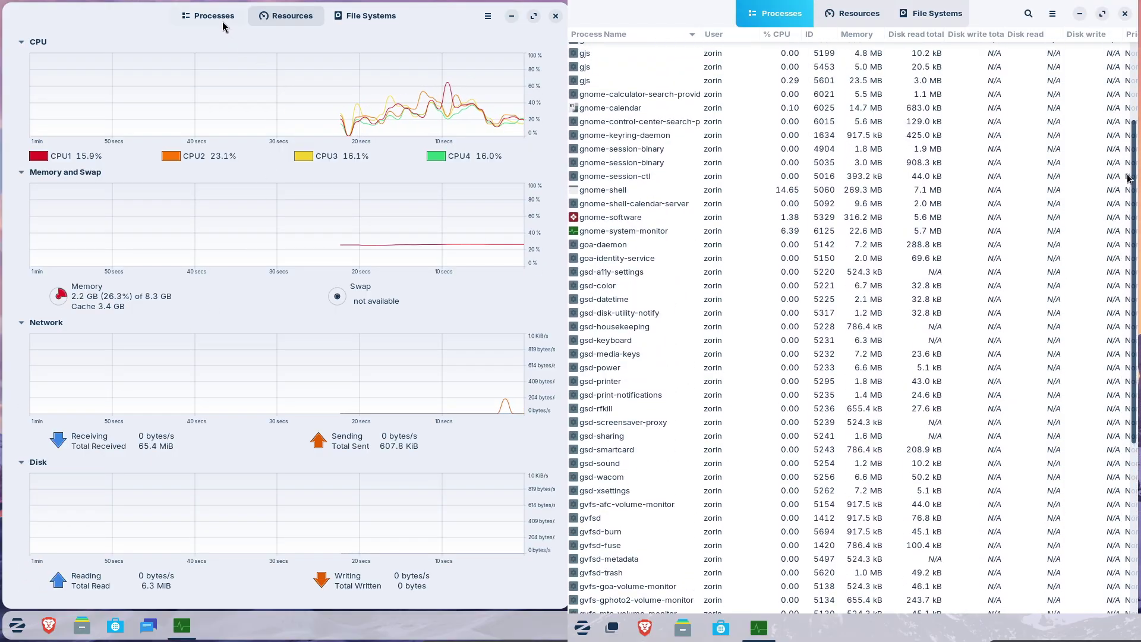
Return to the Resources graphs on Zorin OS 17.3 and compare CPU and memory usage with Zorin OS 18.
click(852, 13)
drag(445, 12, 362, 51)
click(1052, 14)
click(1043, 117)
click(965, 203)
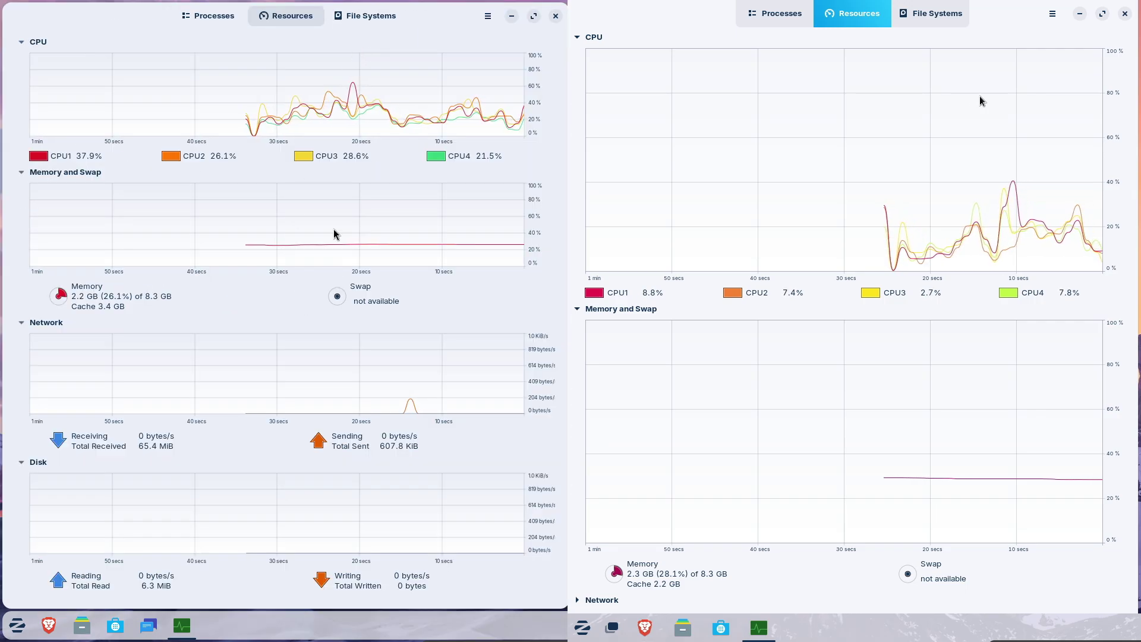
Replace System Monitor with Terminal on Zorin OS 18, and check the File Systems list on Zorin OS 17.3.
click(556, 16)
click(932, 19)
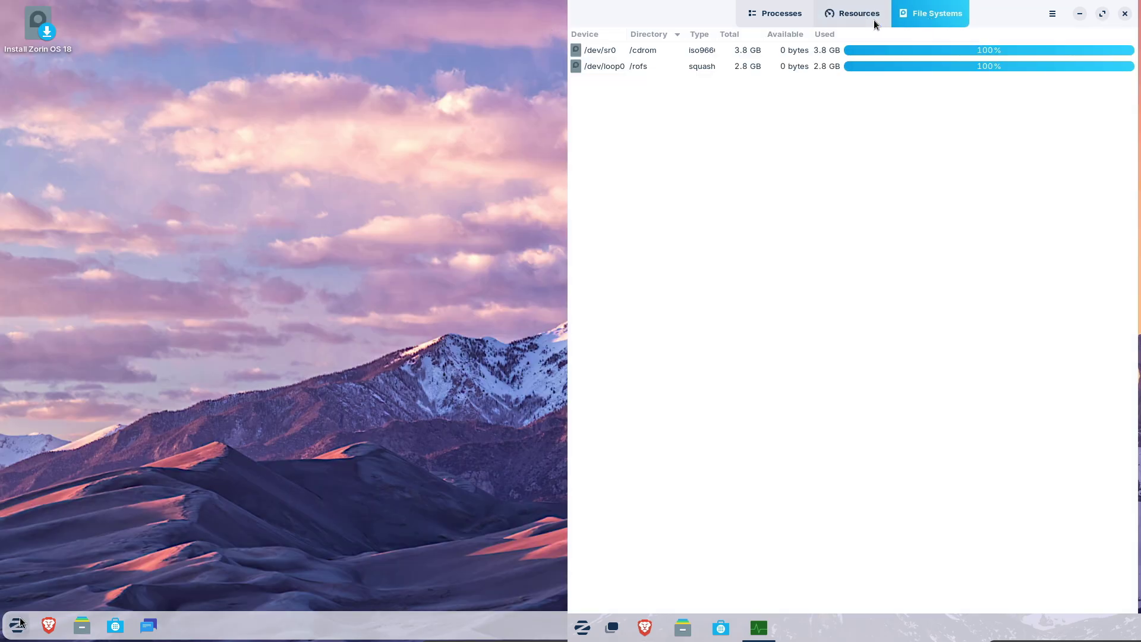
click(17, 624)
click(867, 22)
text(sw)
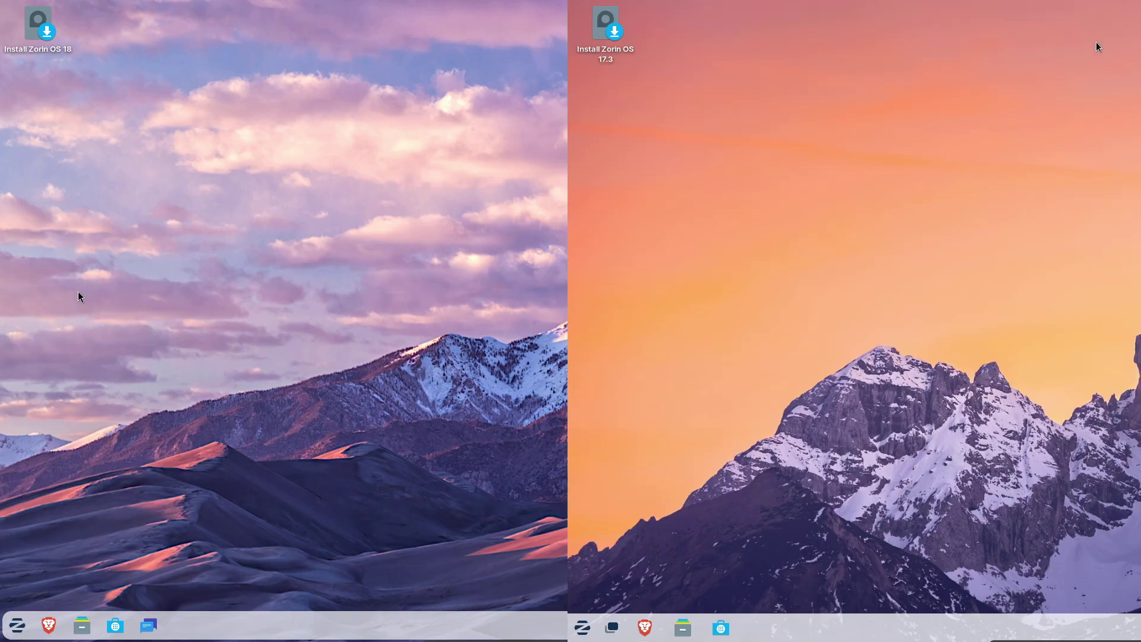
Search for "term" on Zorin OS 17.3 and launch Terminal.
click(581, 626)
drag(528, 176, 1, 233)
text(term)
click(482, 15)
click(646, 303)
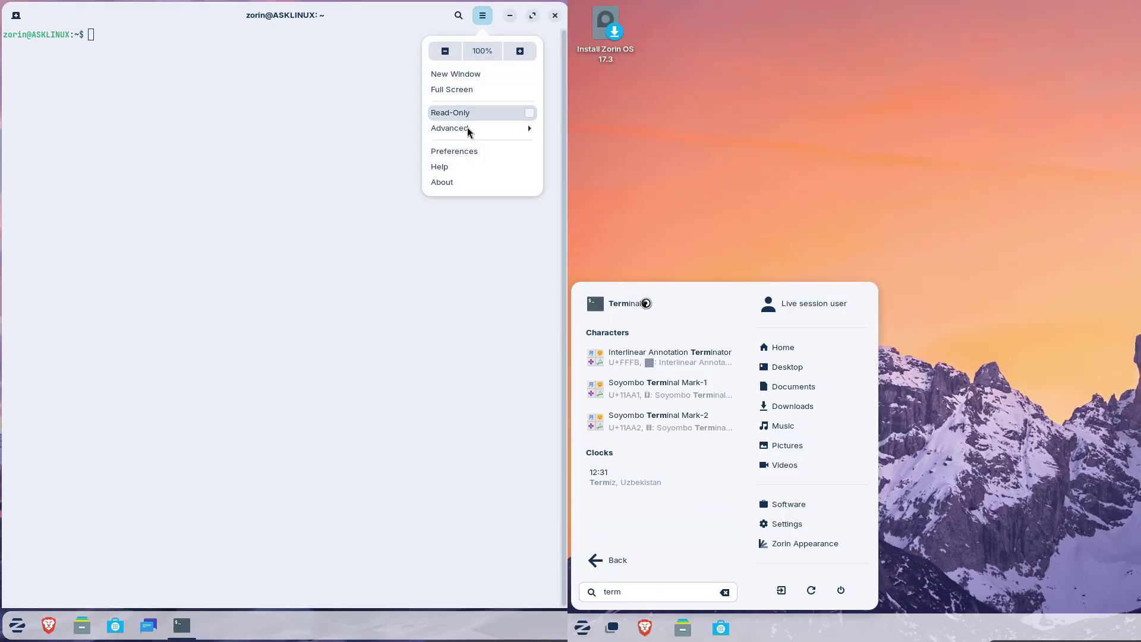
Enable a custom font for the Unnamed terminal profile on Zorin OS 18, and open the terminal preferences on Zorin OS 17.3.
click(461, 151)
drag(489, 140, 199, 134)
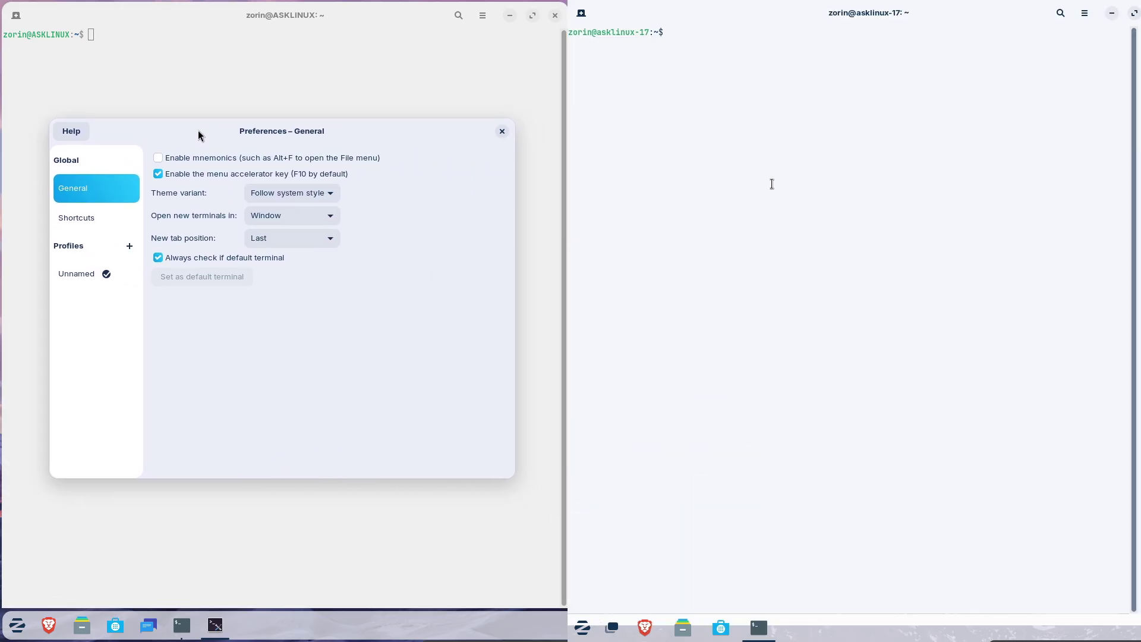
click(85, 275)
click(1052, 13)
click(162, 219)
click(1014, 148)
click(430, 219)
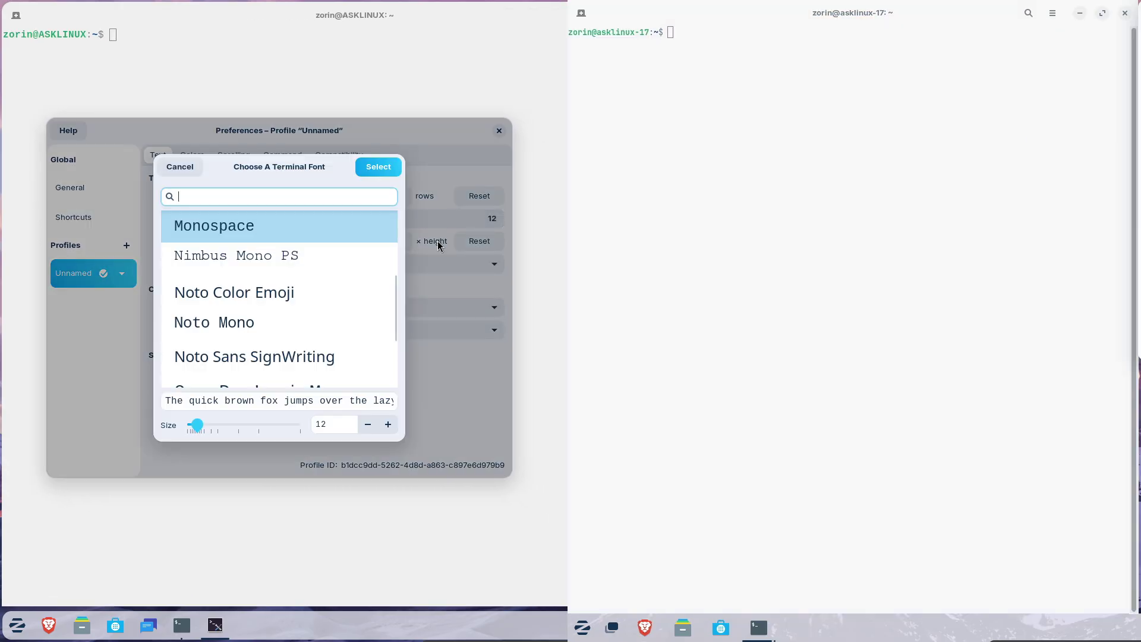
Set the terminal font to Monospace size 16 on Zorin OS 18 and close its preferences.
click(387, 423)
click(388, 423)
click(387, 423)
click(387, 423)
click(379, 167)
click(655, 219)
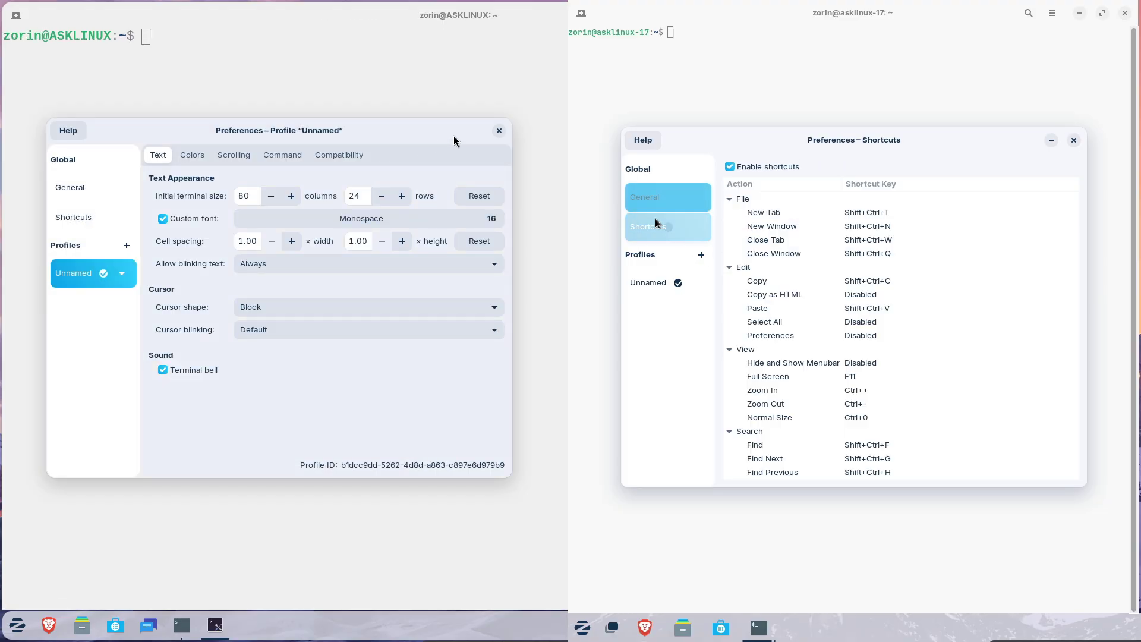
click(500, 130)
drag(475, 13, 352, 44)
Run fastfetch on Zorin OS 18 and look through the Unnamed terminal profile's settings on Zorin OS 17.3.
click(651, 283)
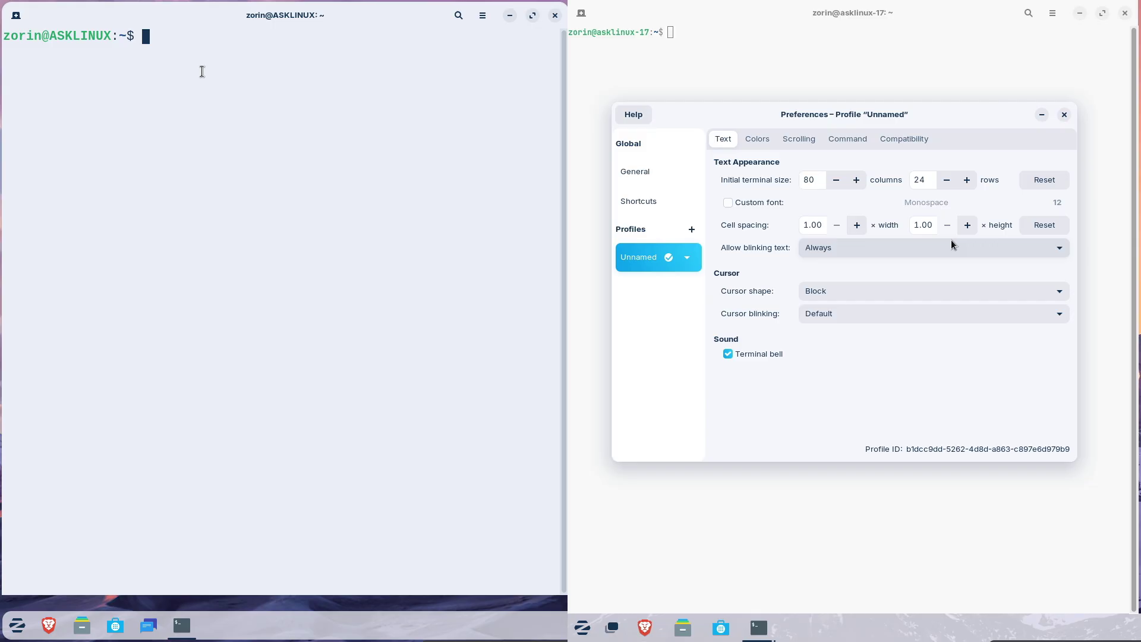
click(760, 141)
text(fastfetch)
key(Return)
click(799, 139)
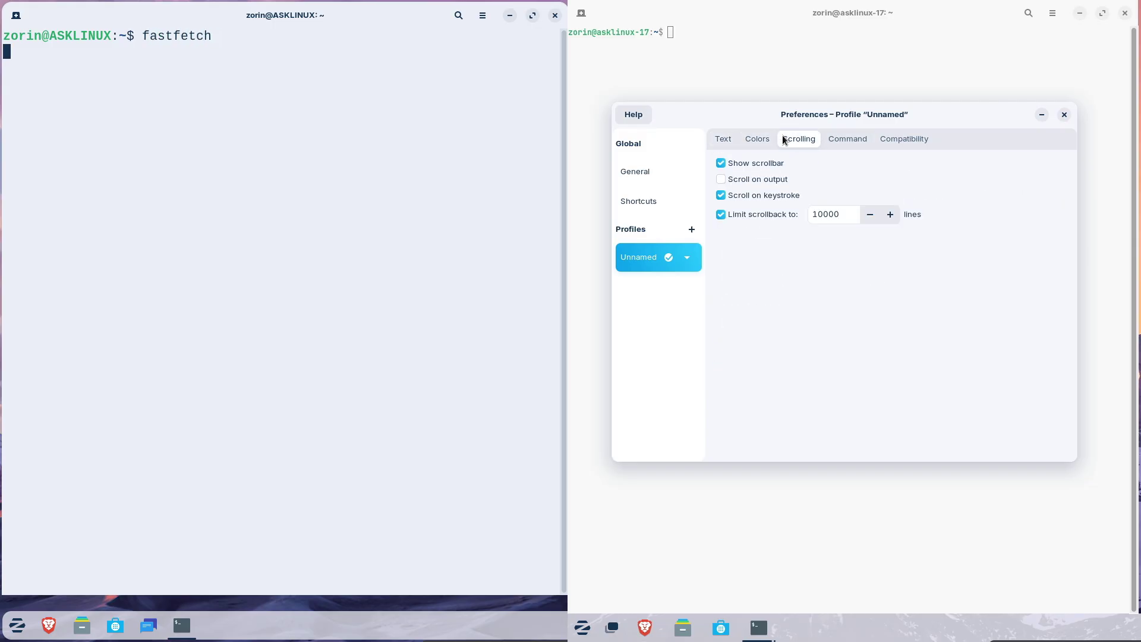
click(730, 140)
Set the terminal's custom font to Monospace size 16 on Zorin OS 17.3, and run neofetch on Zorin OS 18.
click(752, 205)
click(1009, 202)
text(neofetch)
key(Return)
click(952, 402)
click(952, 402)
click(952, 402)
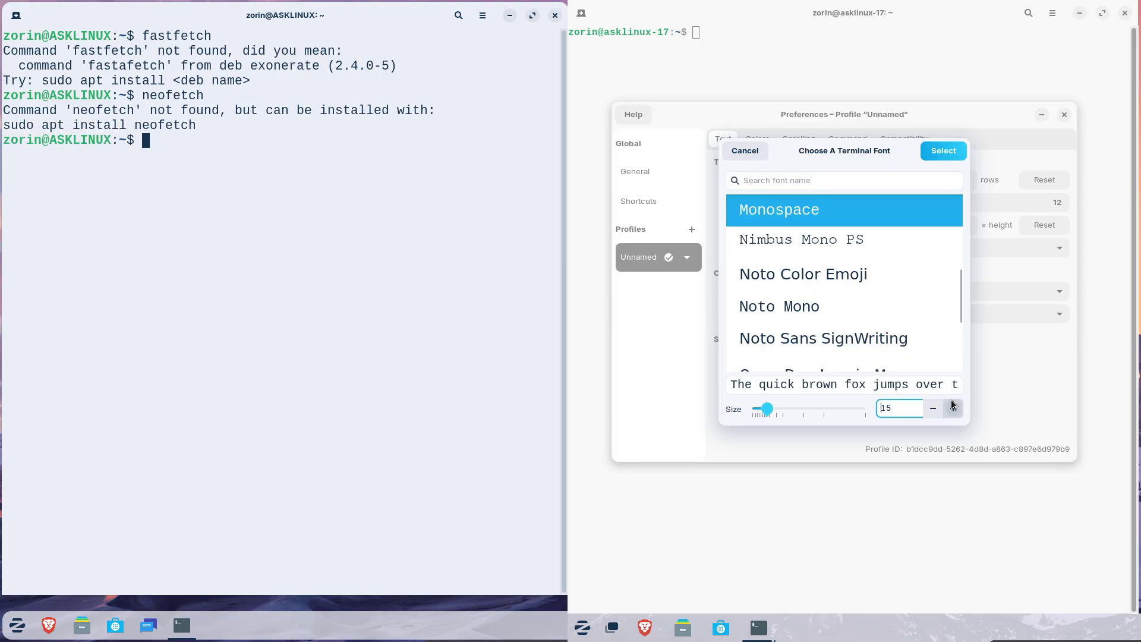
click(934, 146)
Run "sudo apt install fastfetch" on Zorin OS 18, and run fastfetch and neofetch on Zorin OS 17.3.
text(sudo ap)
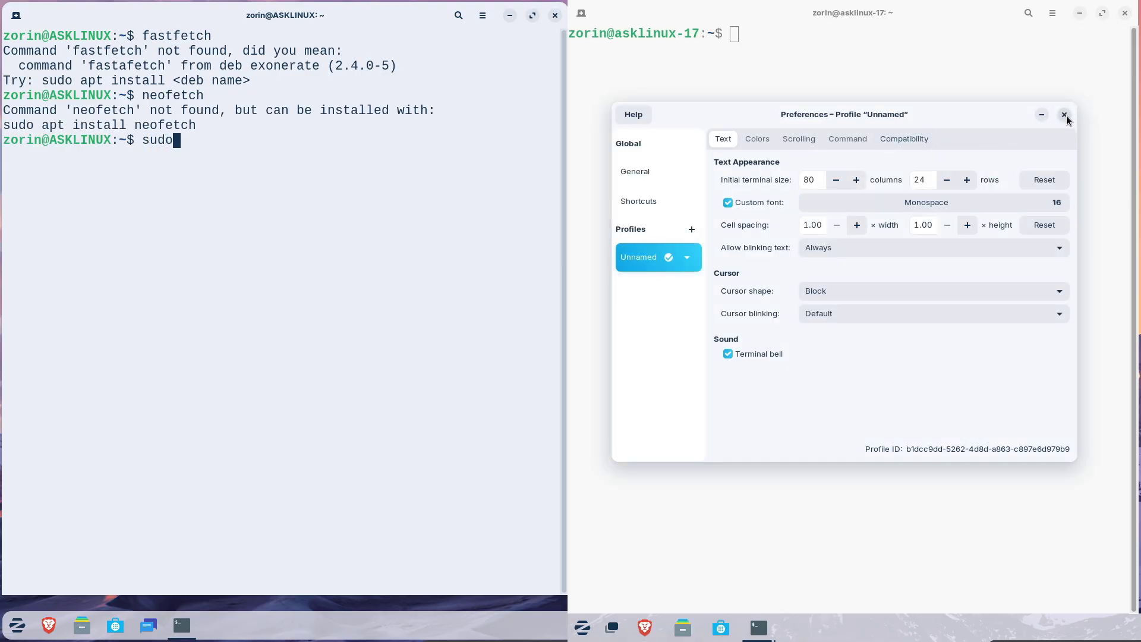
click(1064, 115)
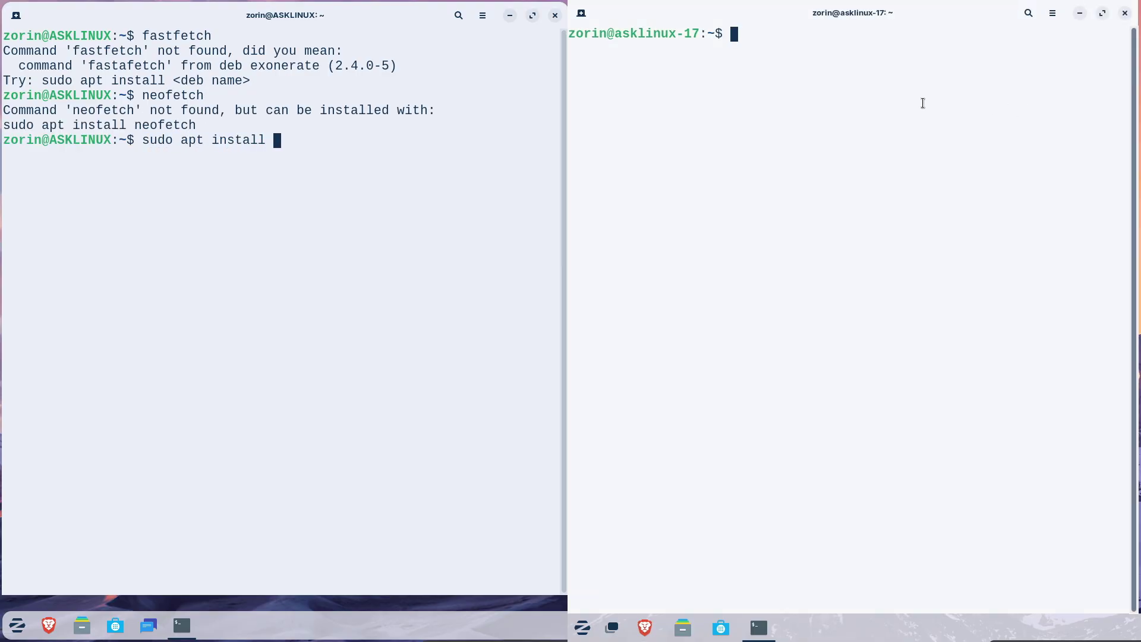
key(Return)
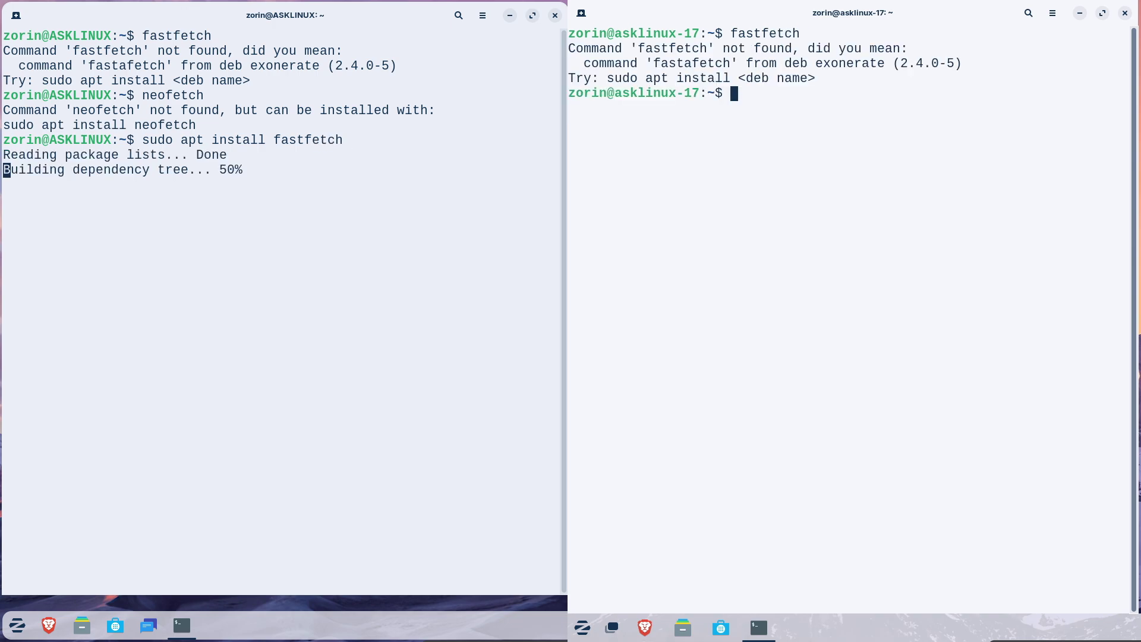
text(neofetch)
key(Return)
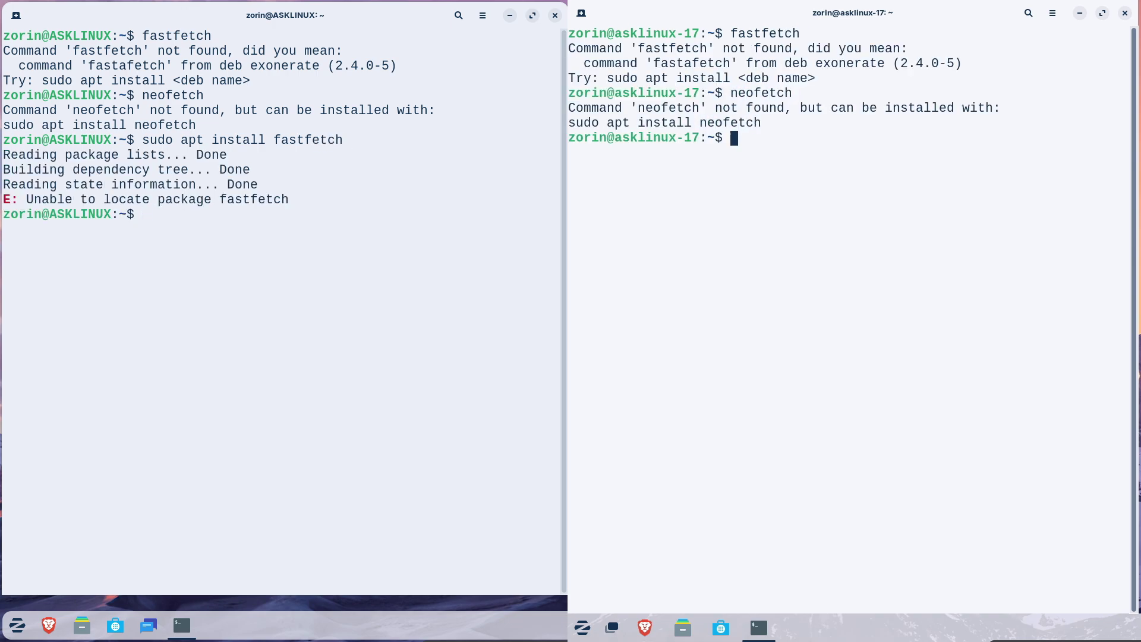
Copy the suggested command "sudo apt install neofetch" to the prompt on Zorin OS 17.3 and run it.
text(sudo apt instal)
right_click(578, 126)
text(l fastfetch)
click(599, 137)
right_click(732, 138)
click(753, 179)
key(Return)
Change the pending command on Zorin OS 18 to "sudo apt install neofetch", run it and confirm with y.
key(BackSpace)
key(BackSpace)
key(BackSpace)
key(BackSpace)
key(BackSpace)
key(BackSpace)
key(BackSpace)
key(BackSpace)
key(BackSpace)
text(neofetch)
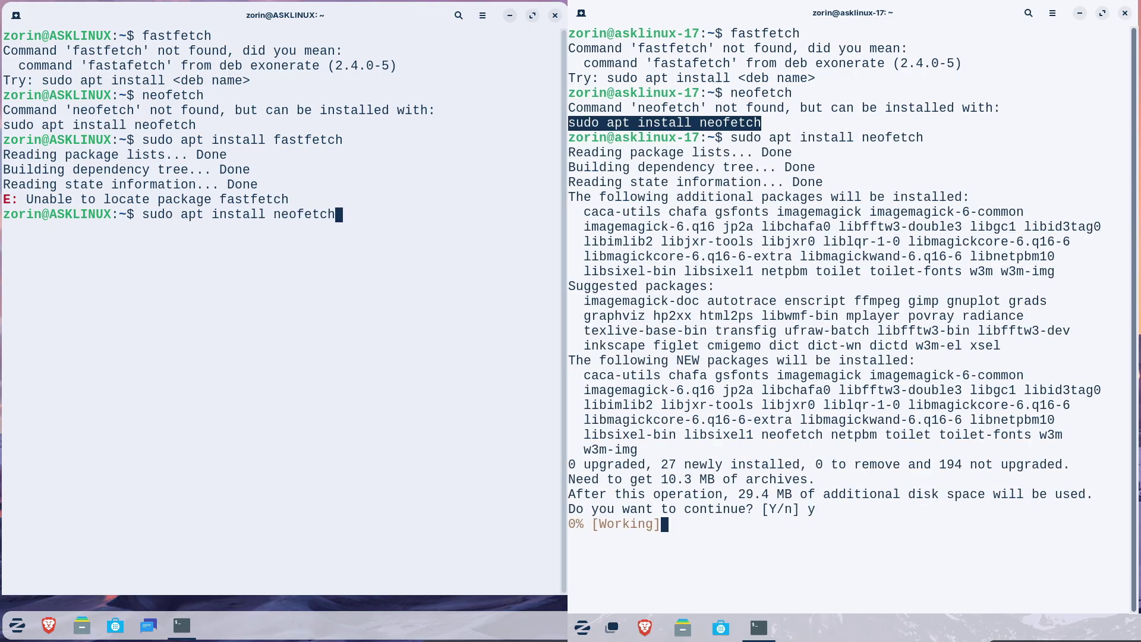
key(Return)
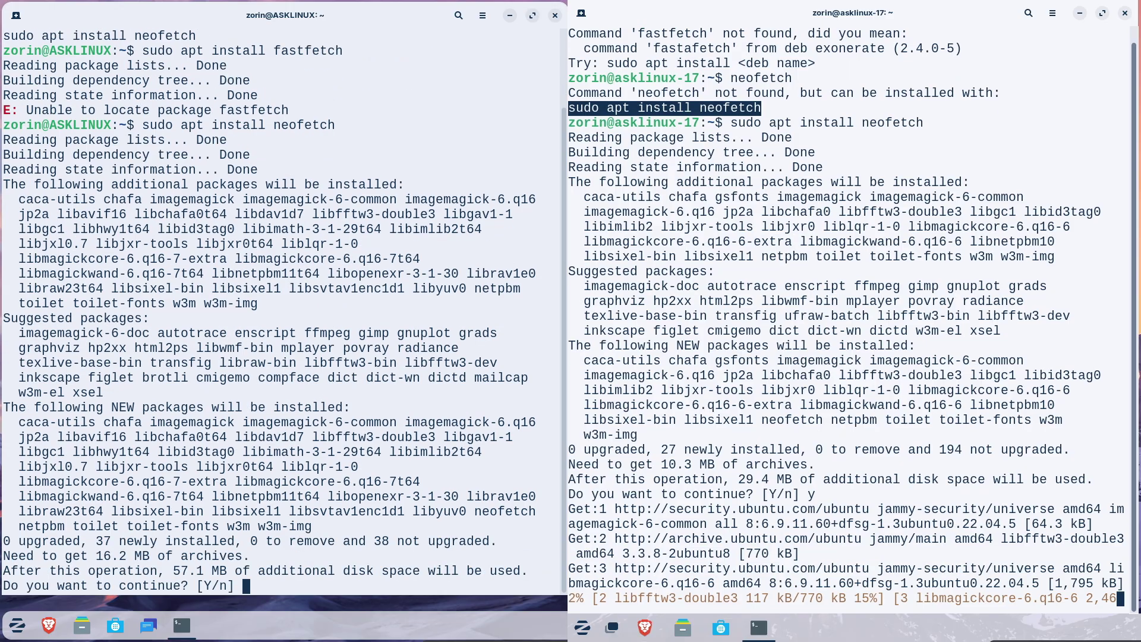
text(y)
key(Return)
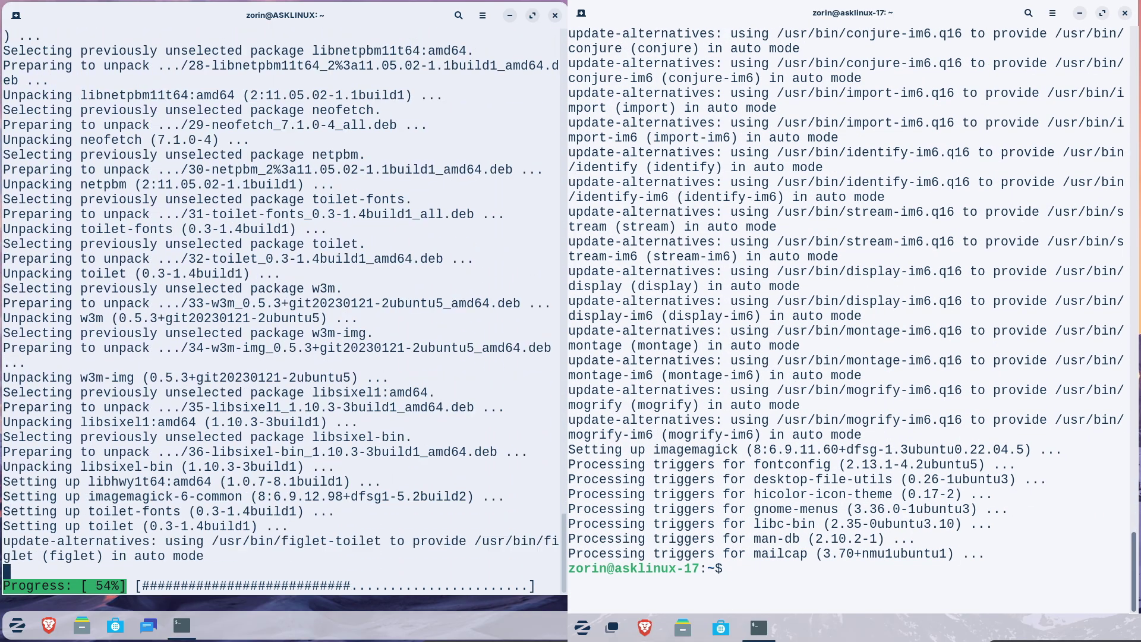
Run sestatus on Zorin OS 17.3 and clear the terminals on both systems.
text(clear)
key(Return)
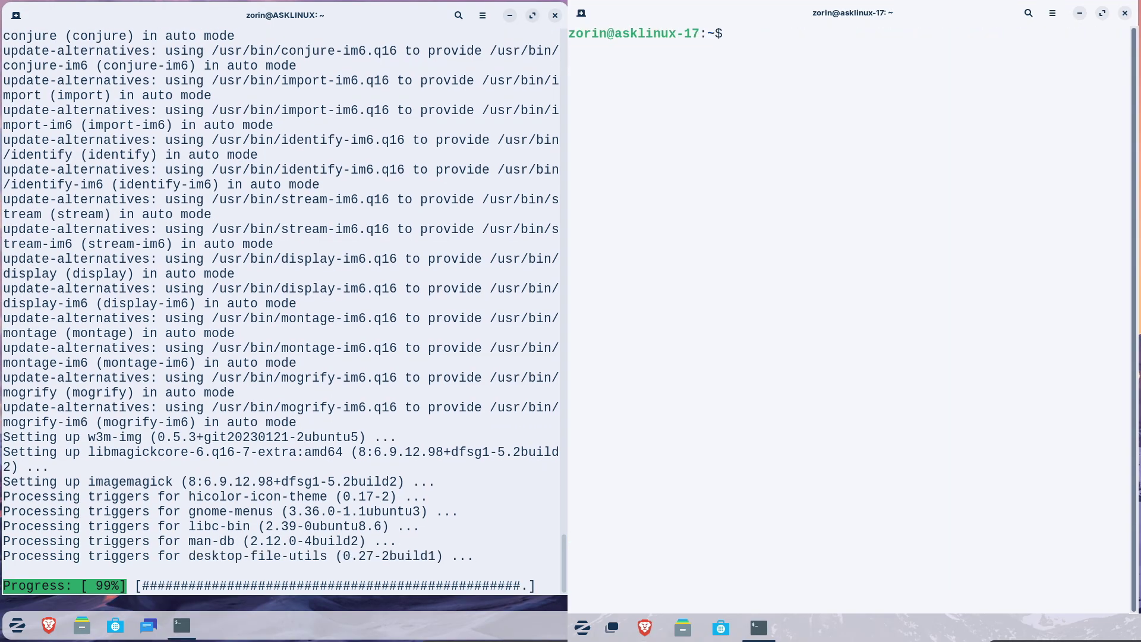
text(sestatus)
key(Return)
text(clear)
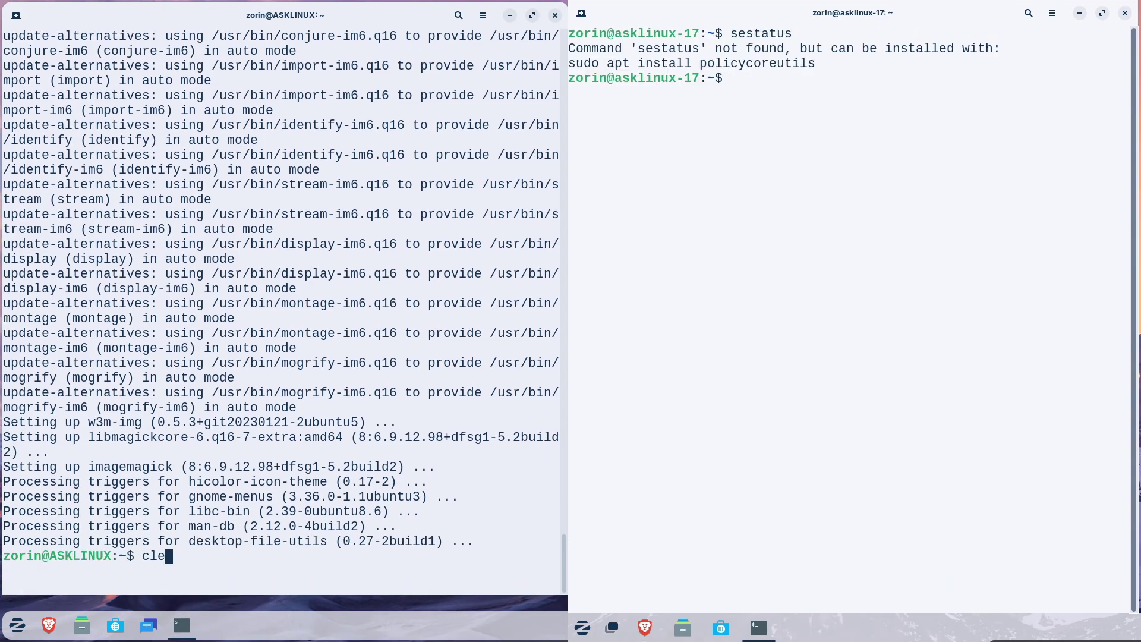
key(Return)
text(clear)
key(Return)
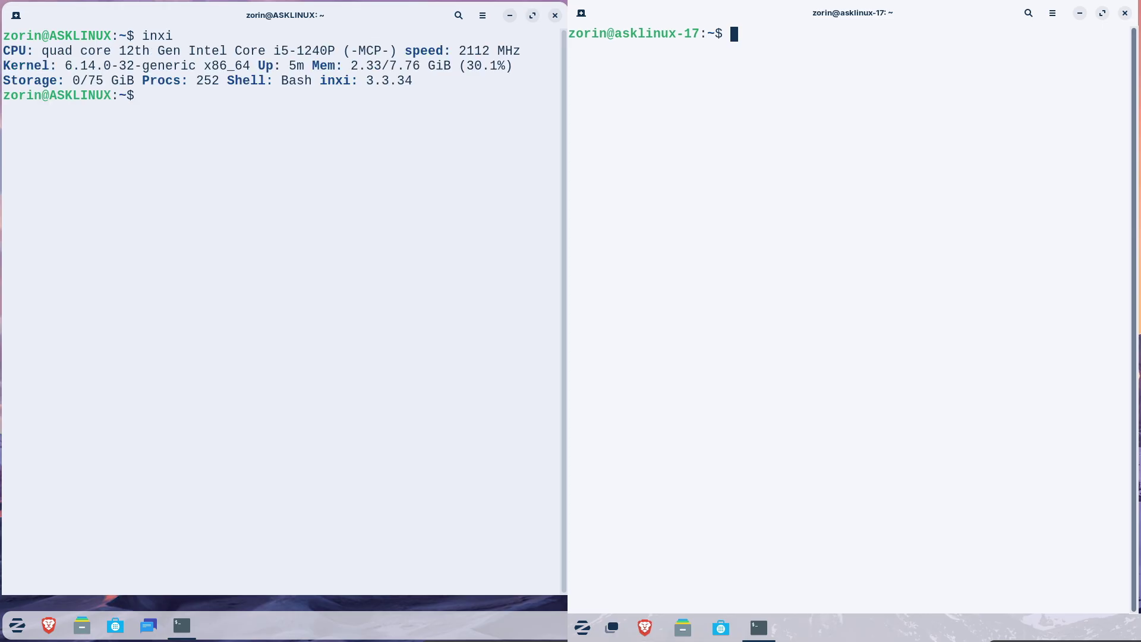
Run neofetch and "python3 --version" on both Zorin OS 18 and Zorin OS 17.3.
key(Return)
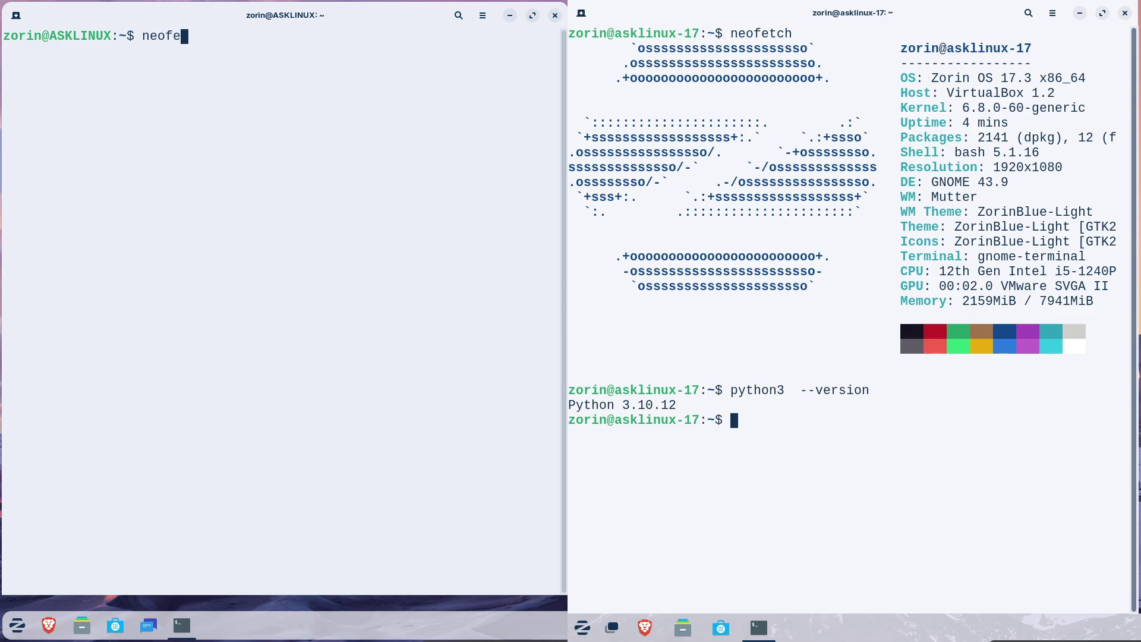
key(Return)
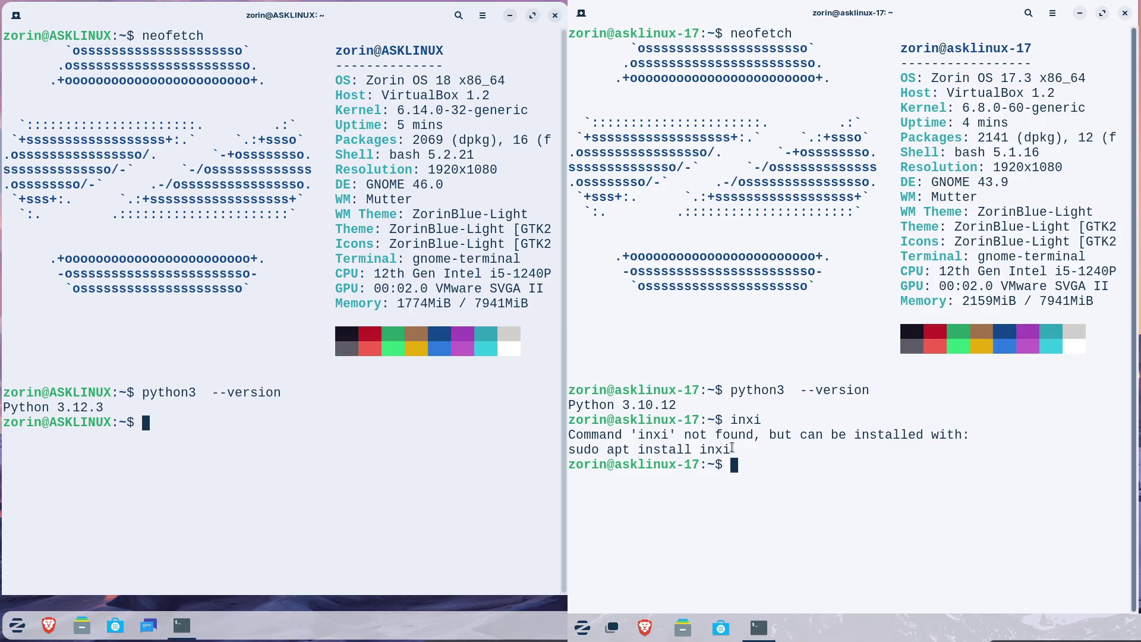
Run sestatus on Zorin OS 18, and copy and run the suggested "sudo apt install inxi" on Zorin OS 17.3, confirming with y.
text(se)
right_click(577, 453)
text(sta)
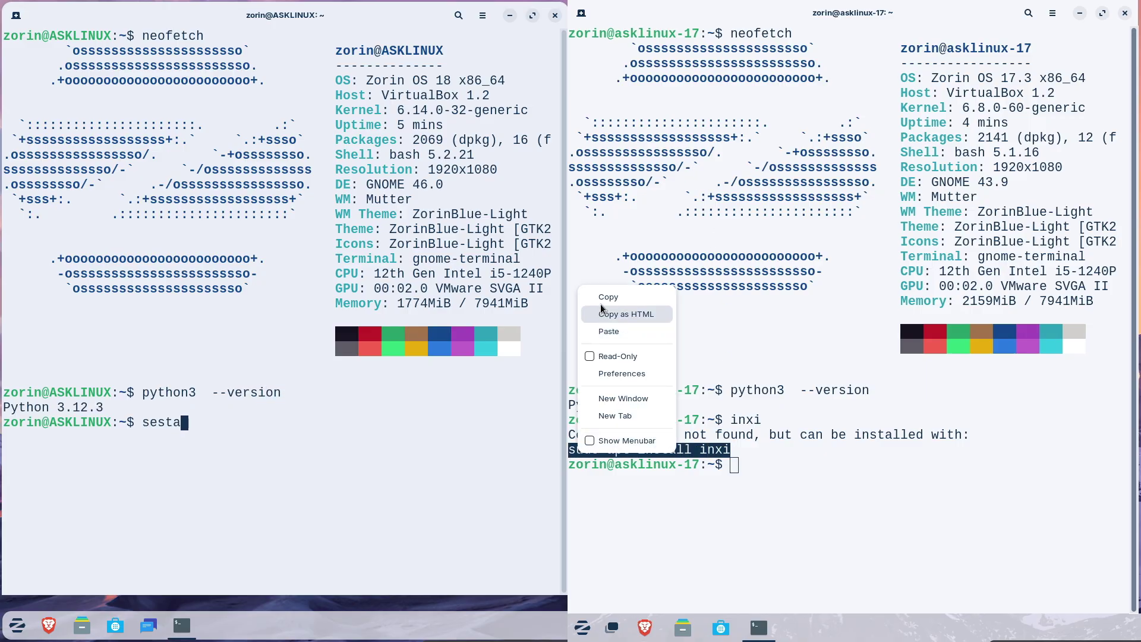
text(tus)
click(601, 298)
key(Return)
right_click(735, 464)
click(758, 340)
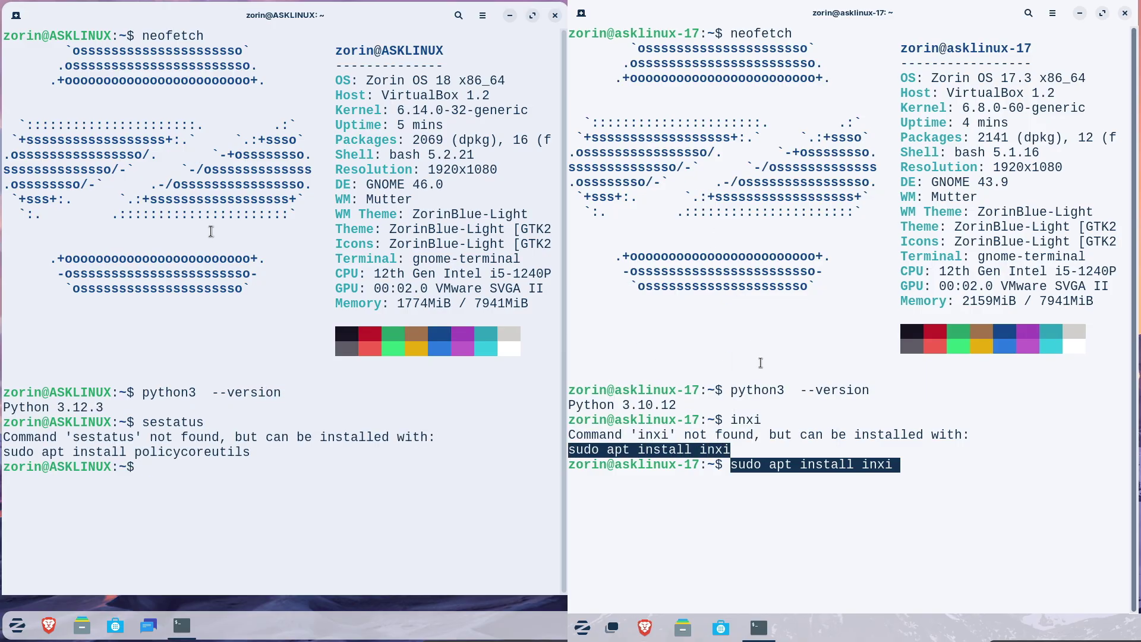
key(Return)
drag(73, 437, 148, 438)
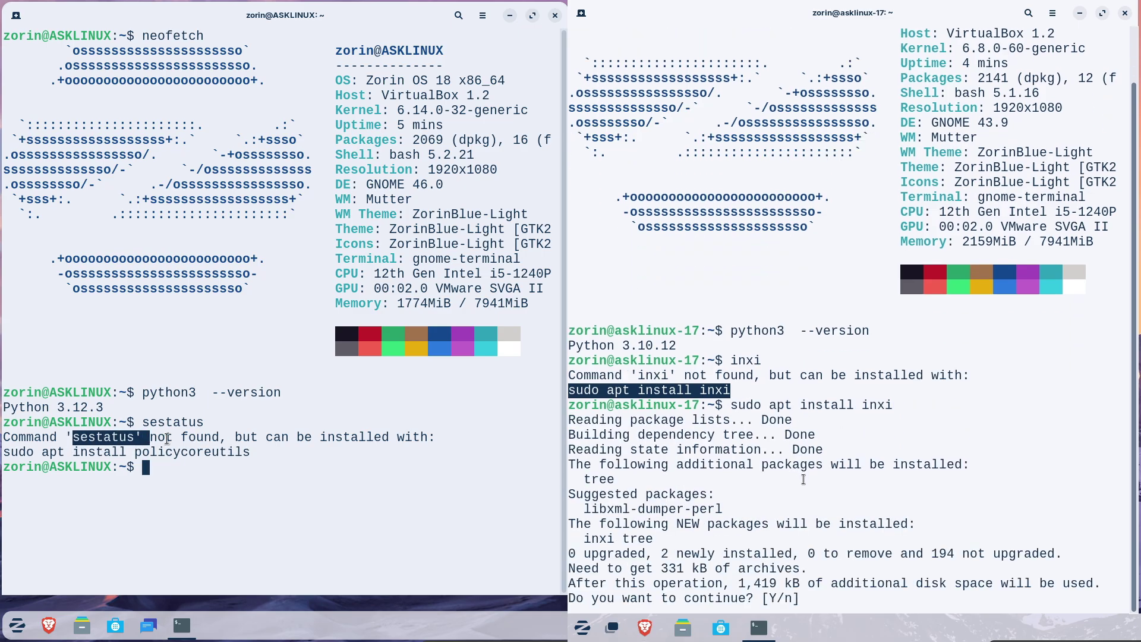
text(y)
key(Return)
click(181, 476)
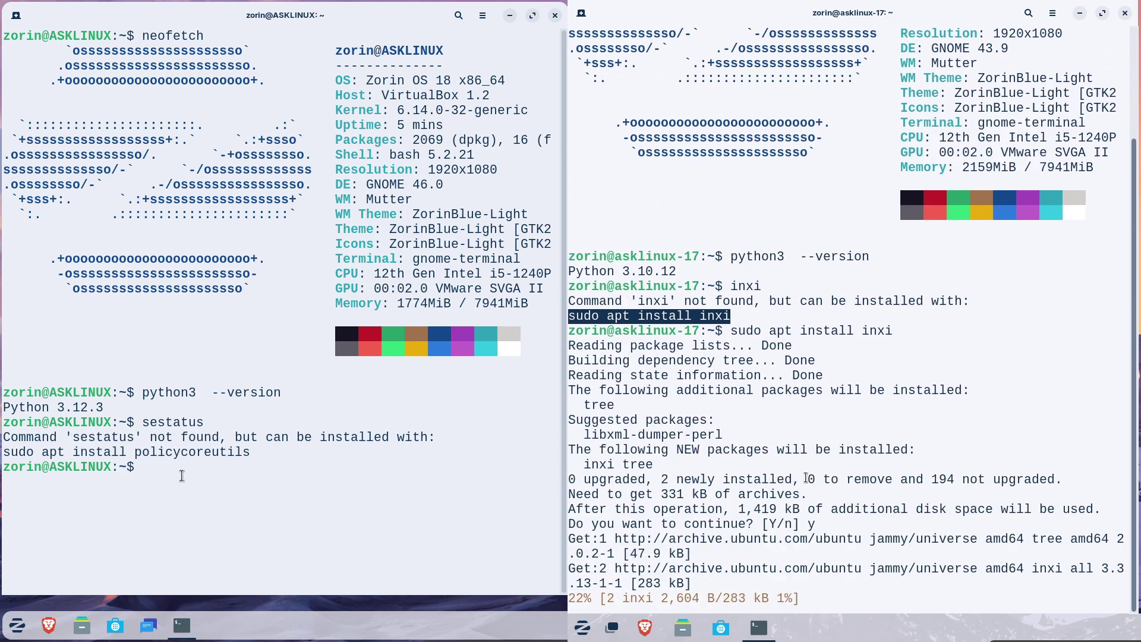
Clear both terminals and show the short and basic system summaries with "inxi" and "inxi -b" on each system.
text(clear)
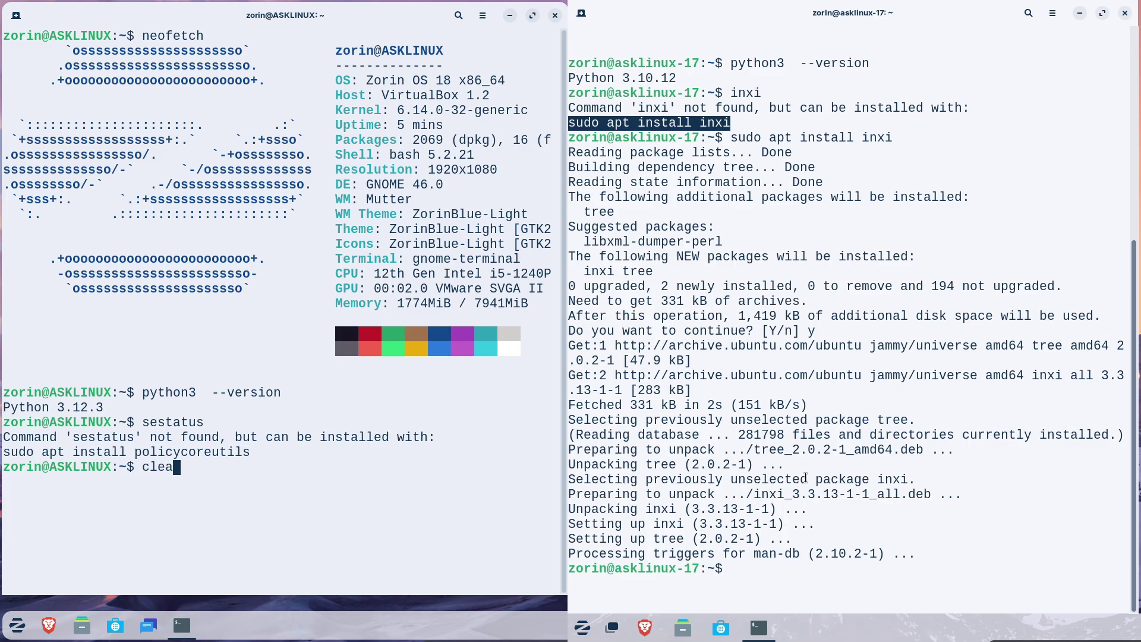
key(Return)
key(Return)
key(Return)
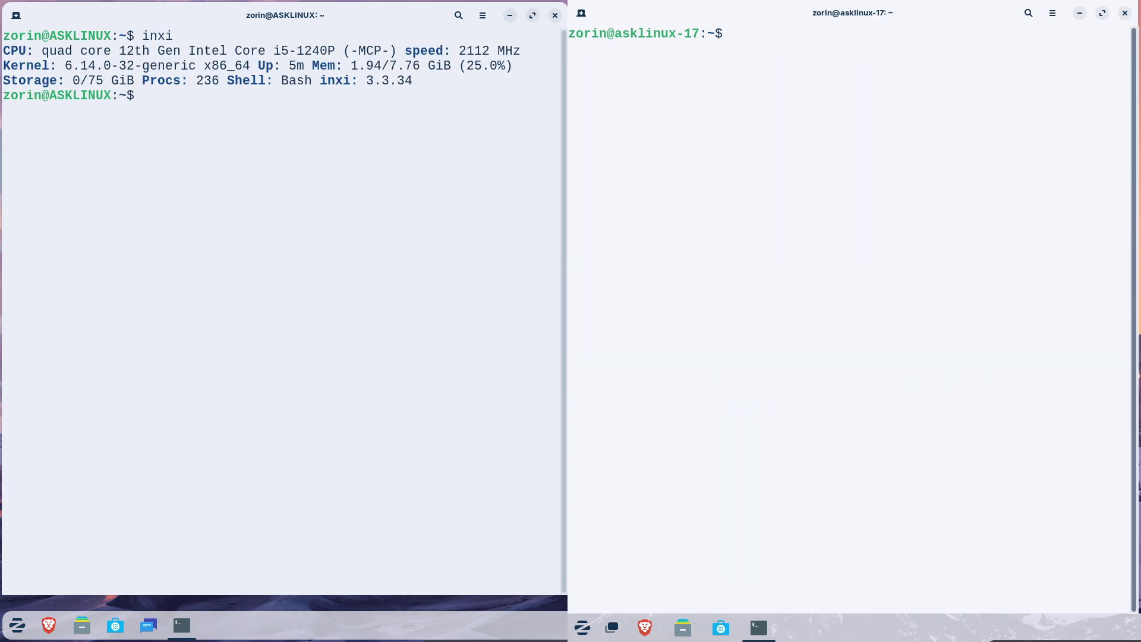
text(inxi -b)
key(Return)
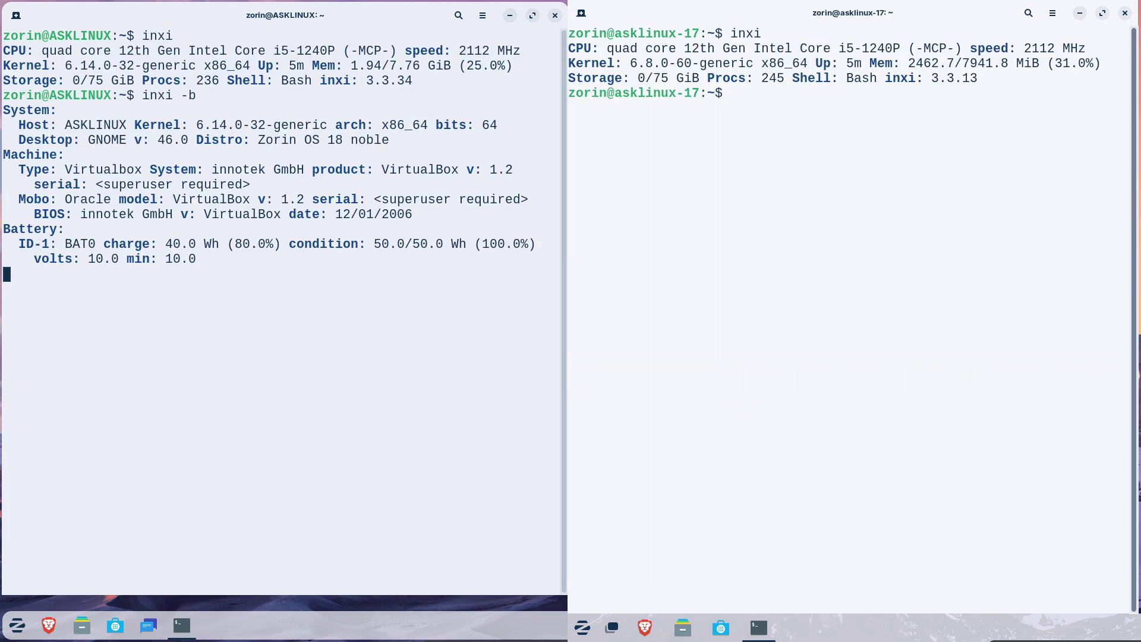
text(inxi nxi -)
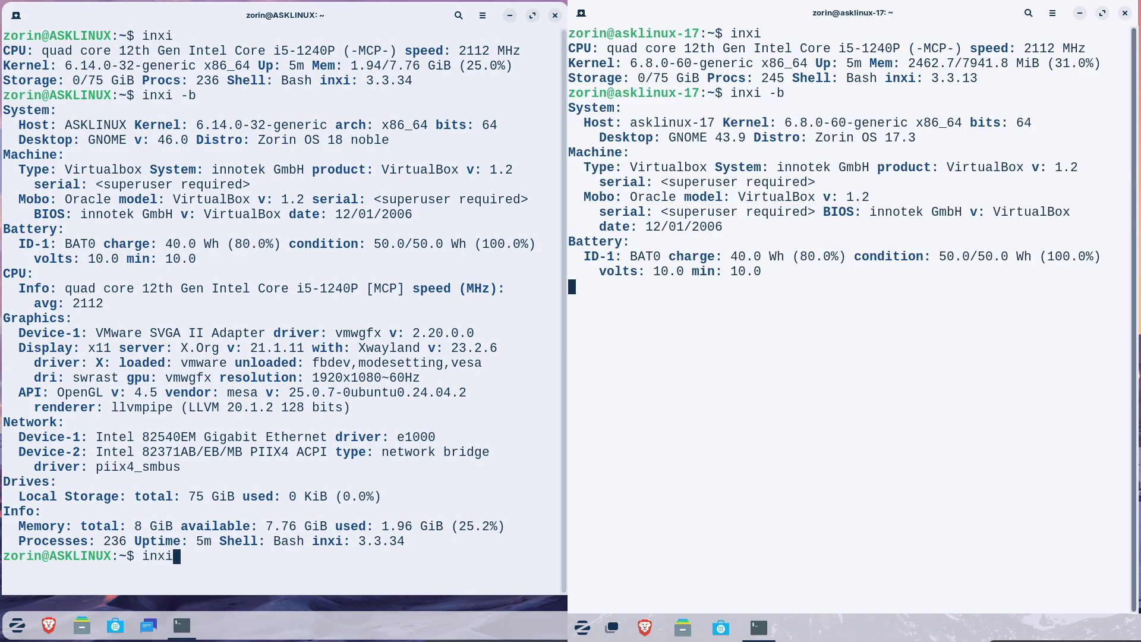
Show the full system report with "inxi -F" and the graphics details with "inxi -G" on both systems.
text(inxi -F)
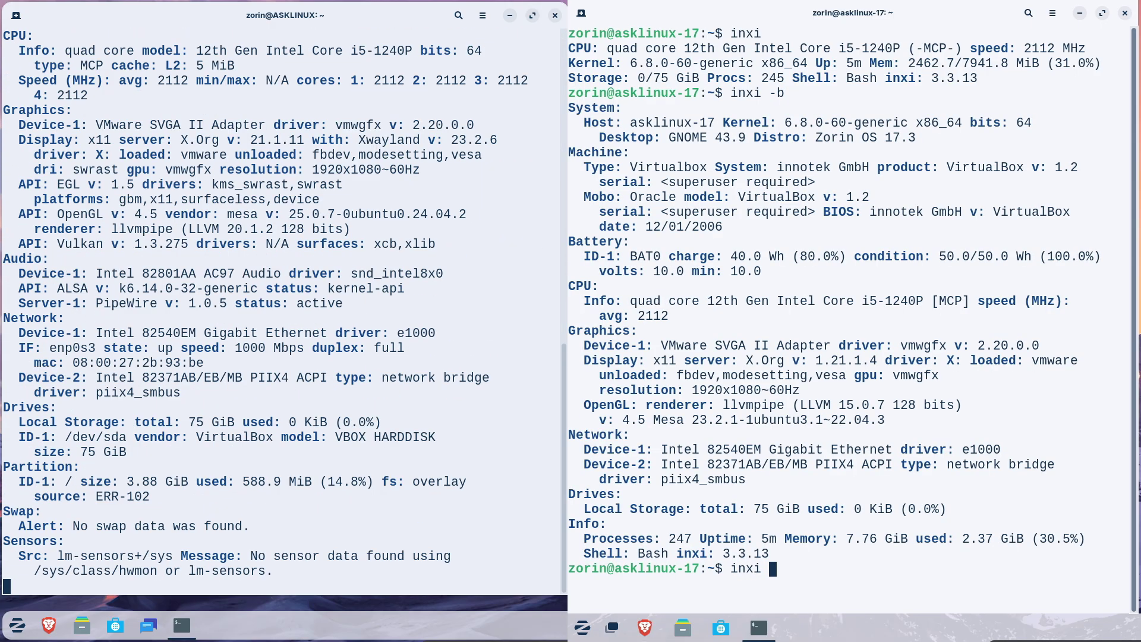
key(Return)
text(inxi -)
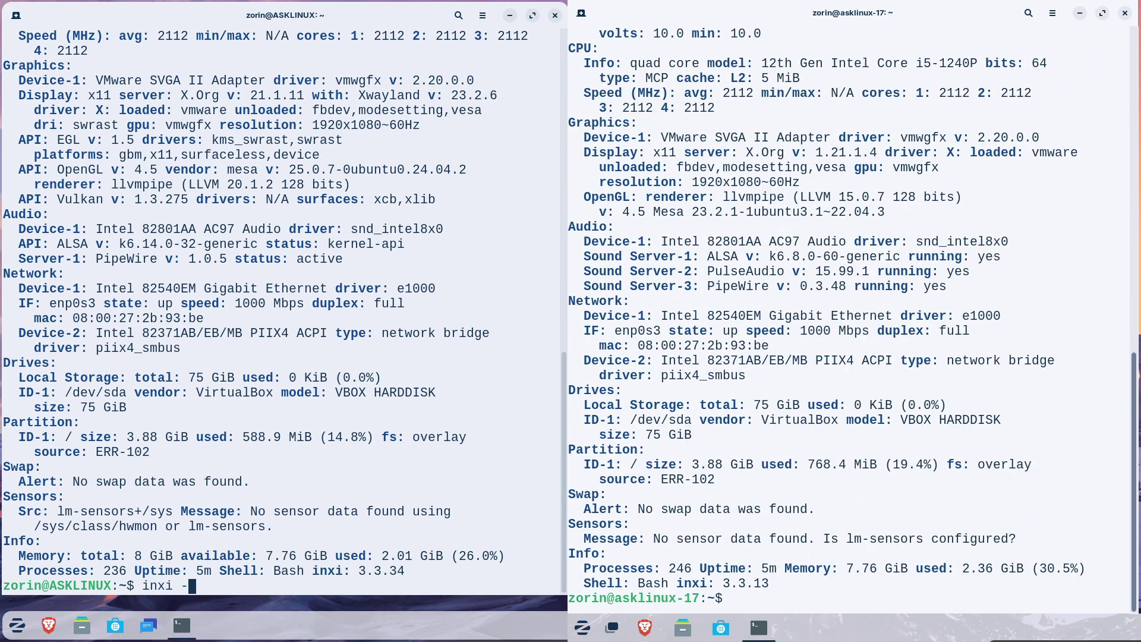
text(G)
key(Return)
text(inxi -G)
key(Return)
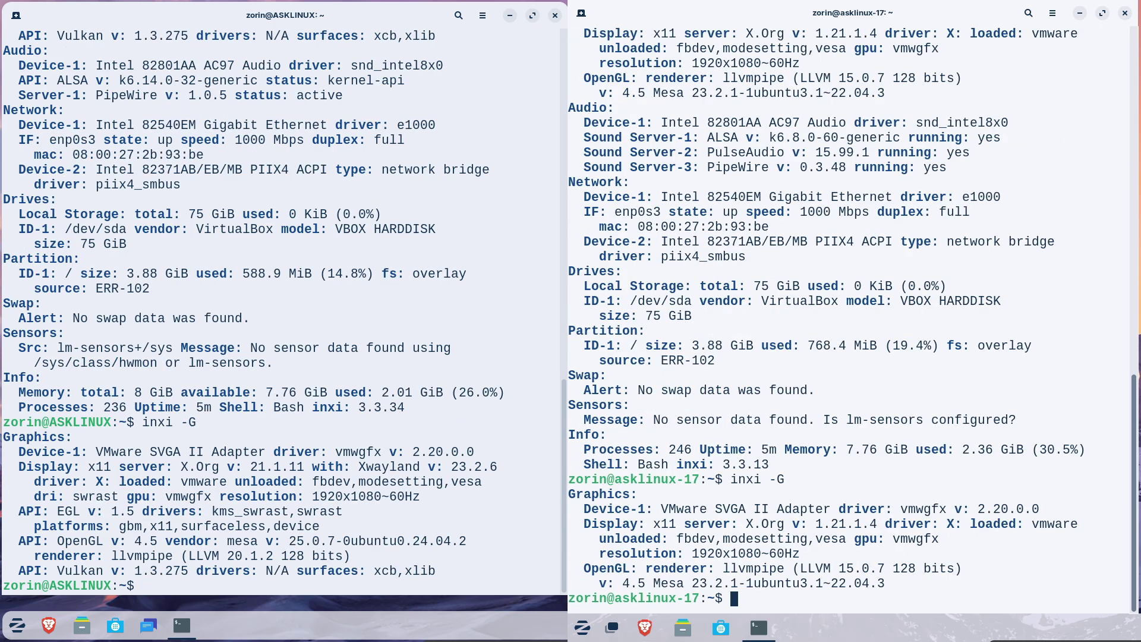
Clear both terminals, run htop on Zorin OS 18 and run "sudo apt install htop" on Zorin OS 17.3.
text(clear)
key(Return)
text(lear)
key(Return)
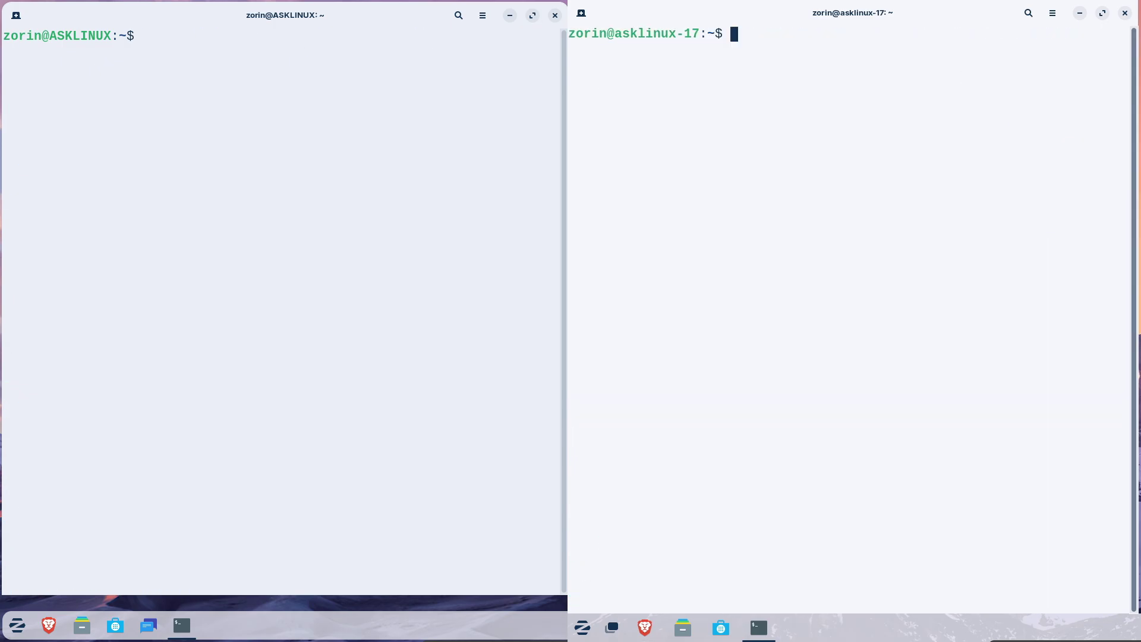
text(htosudo ap)
key(Return)
text(pt install htop)
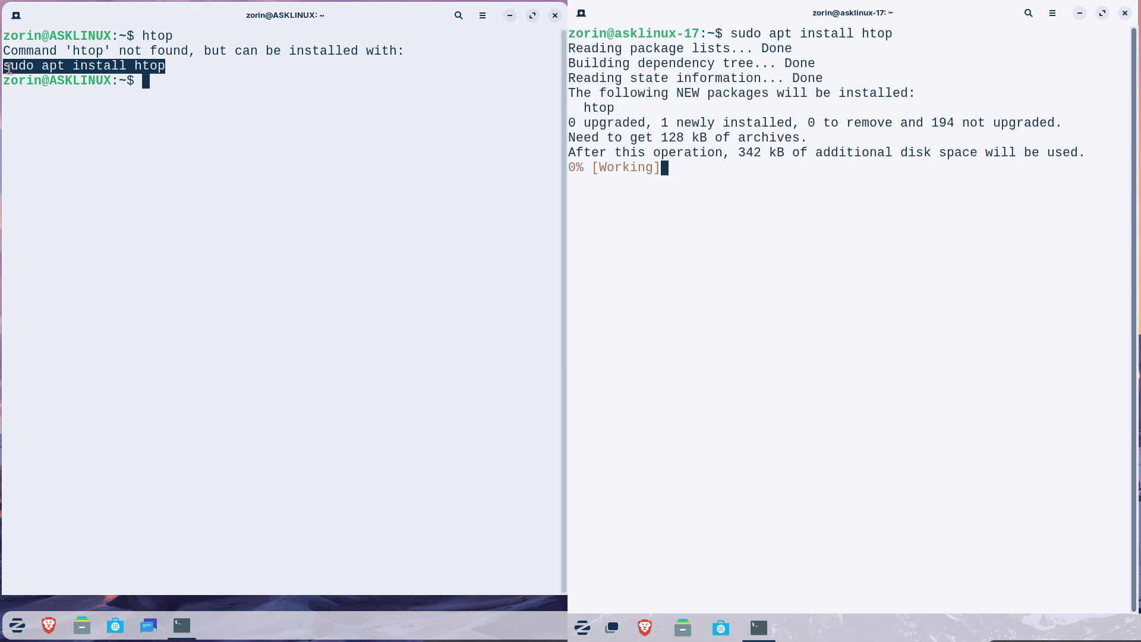
Copy the suggested command "sudo apt install htop" to the prompt on Zorin OS 18 and run it.
right_click(7, 67)
click(43, 84)
right_click(153, 81)
click(185, 128)
key(Return)
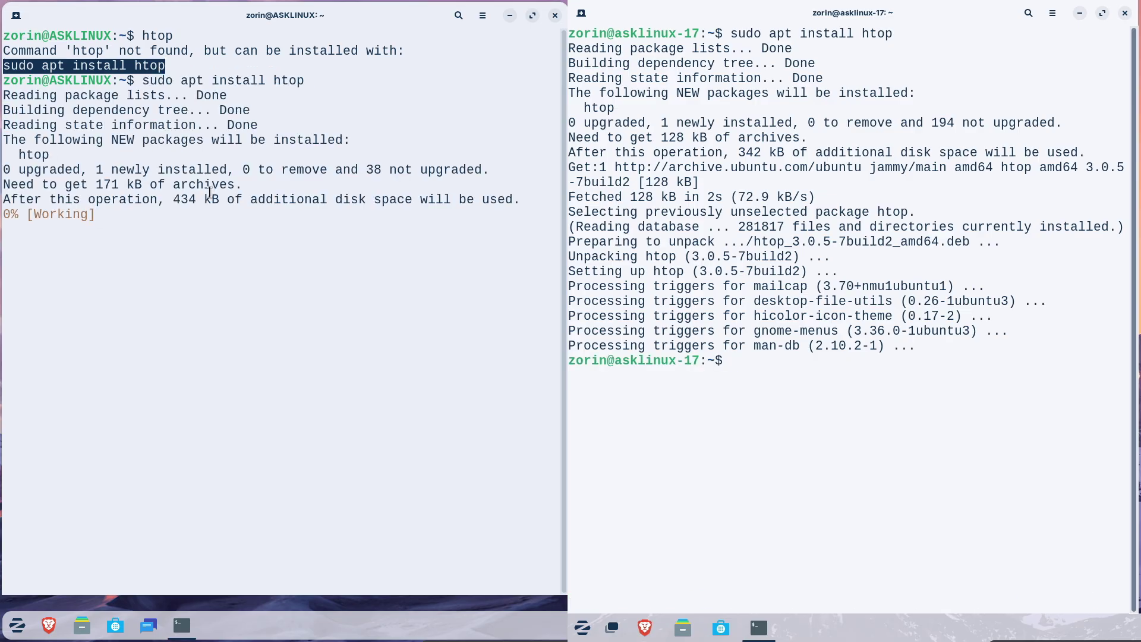
Launch htop on Zorin OS 17.3, and clear the terminal and launch htop on Zorin OS 18.
text(top)
key(Return)
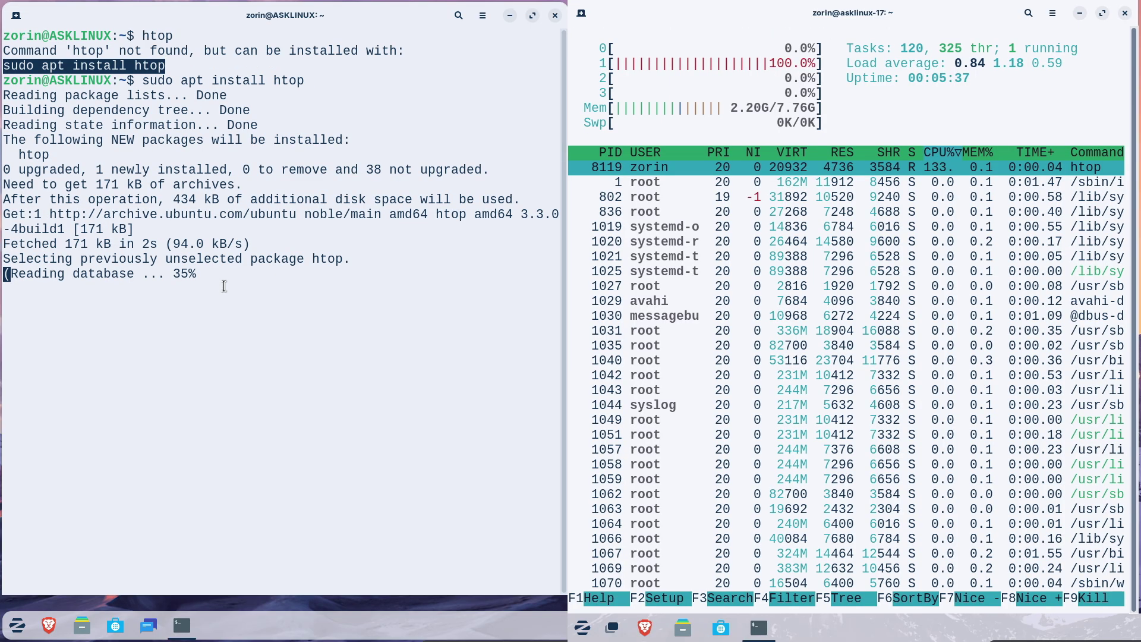
text(clear)
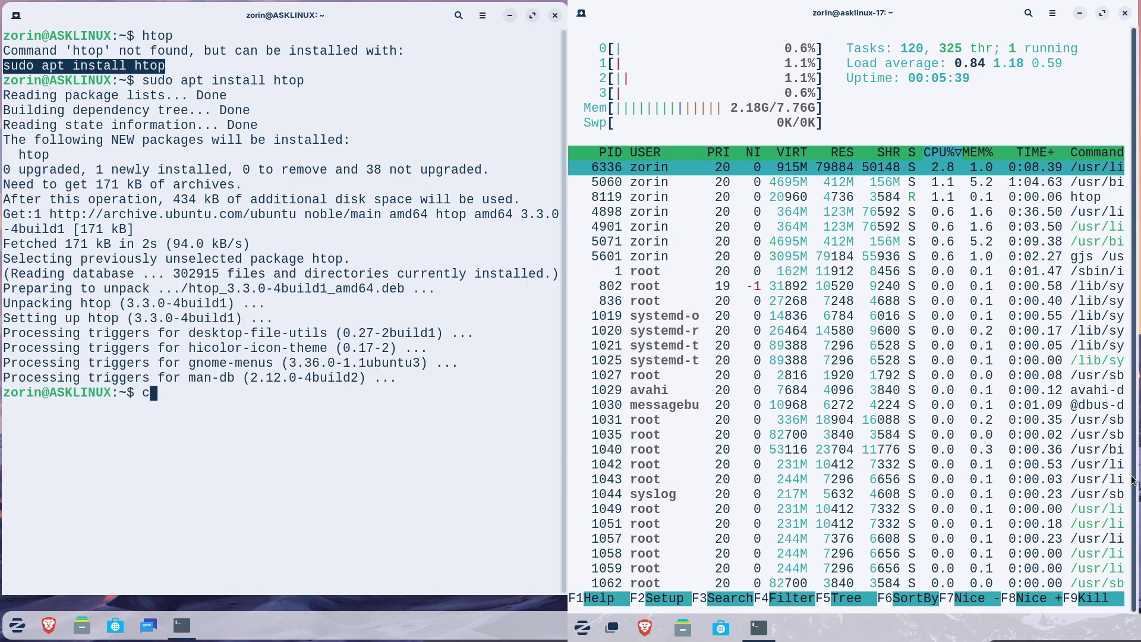
key(Return)
text(htop)
key(Return)
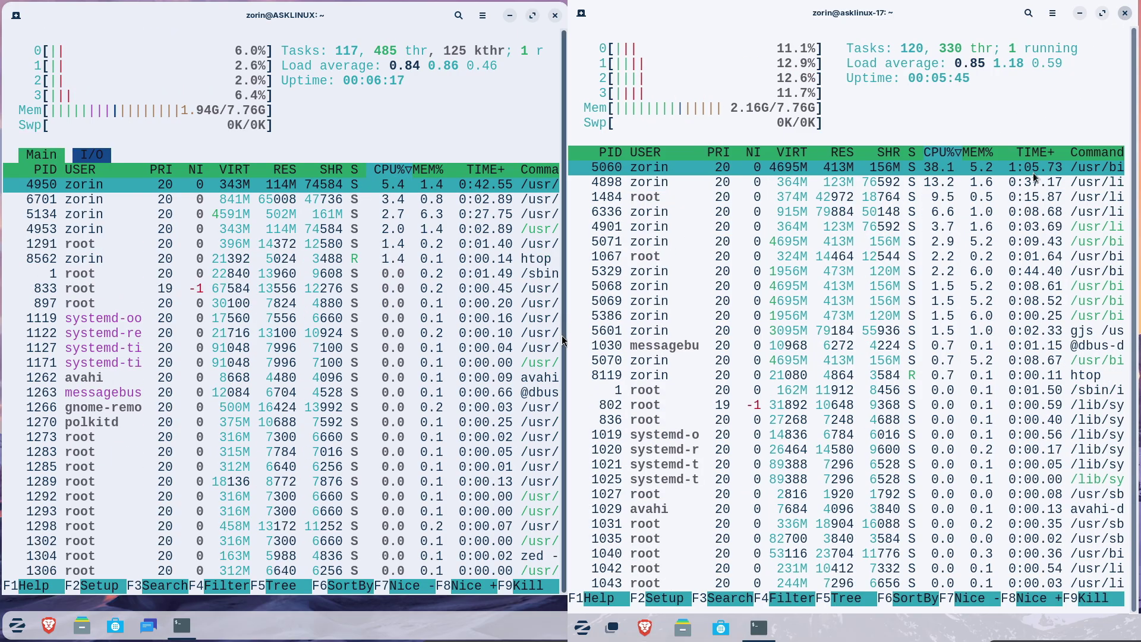
Close the terminal and look through the Accessories apps on Zorin OS 17.3, and view the terminal's About information on Zorin OS 18.
click(1124, 13)
click(915, 339)
click(483, 16)
click(583, 627)
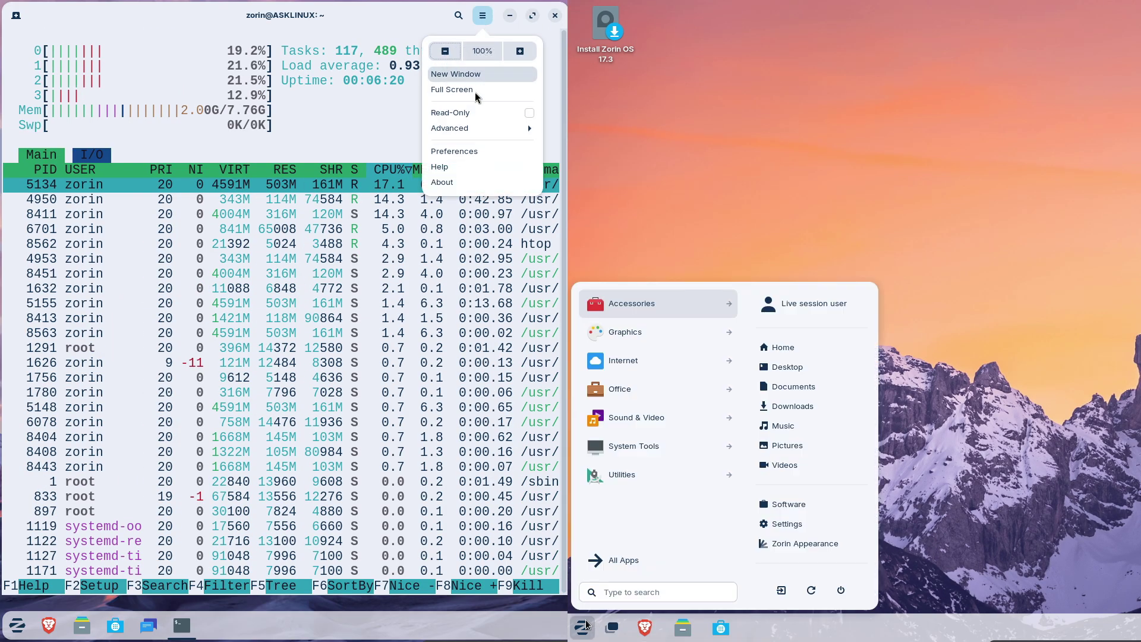
click(461, 182)
click(679, 311)
drag(541, 193, 195, 205)
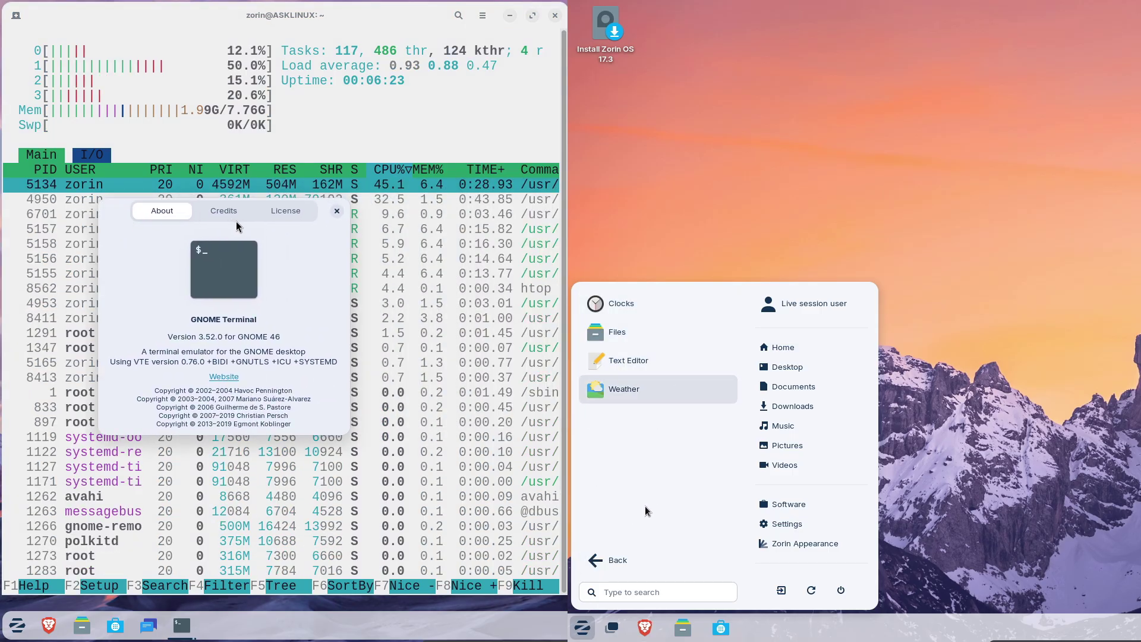
click(621, 560)
click(336, 211)
Browse the Graphics and Internet apps on Zorin OS 17.3, and close the terminal and open the start menu on Zorin OS 18.
click(642, 333)
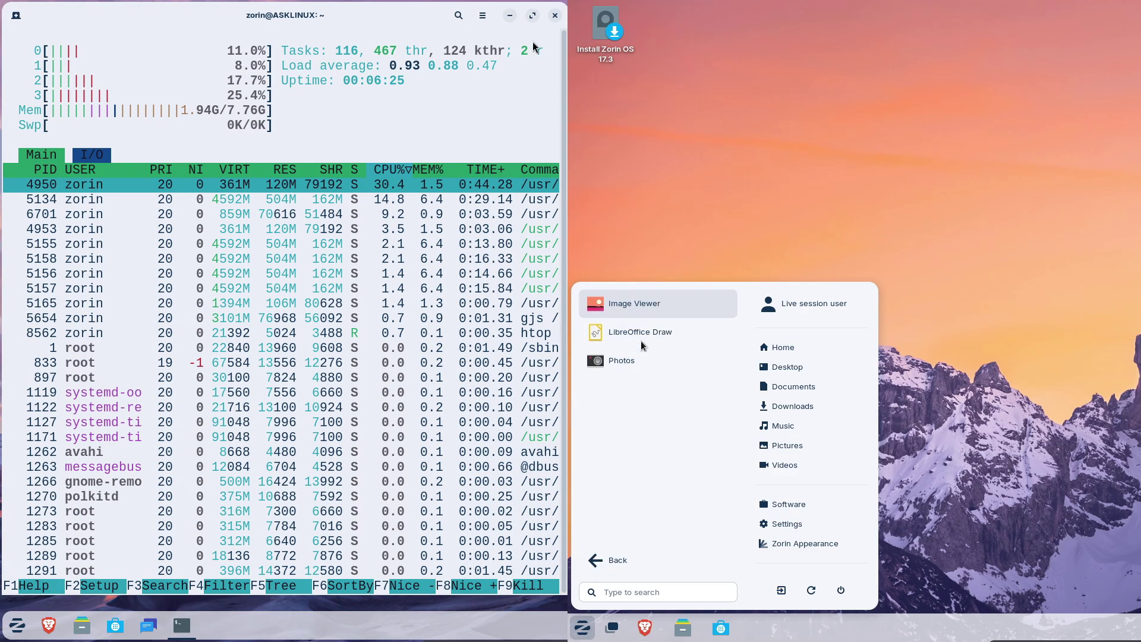
click(555, 14)
click(355, 322)
click(636, 559)
click(17, 625)
click(638, 363)
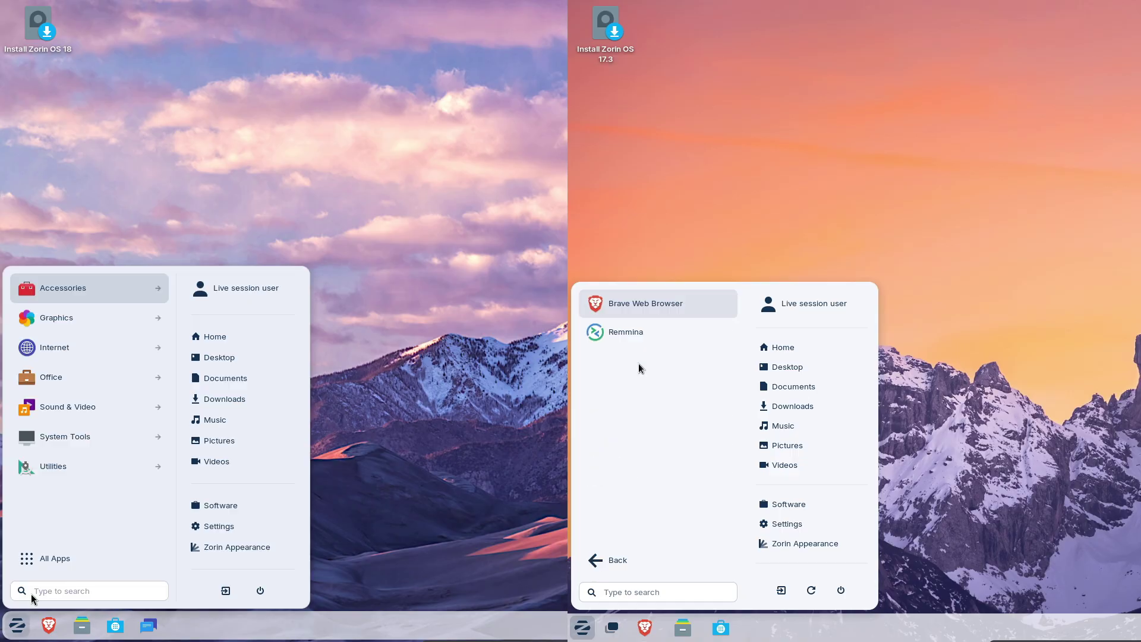
Examine the Accessories, Graphics and Internet apps on Zorin OS 18, and the Office and Sound & Video apps on Zorin OS 17.3.
click(145, 291)
click(618, 560)
click(51, 558)
click(631, 395)
click(61, 327)
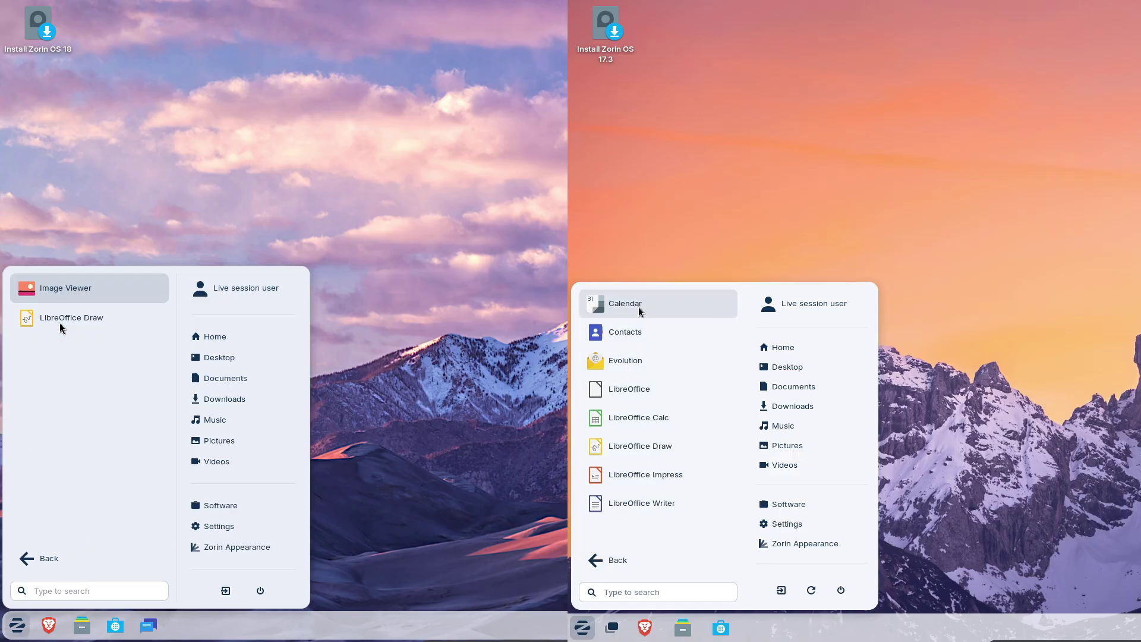
click(52, 559)
click(626, 564)
click(68, 354)
click(641, 418)
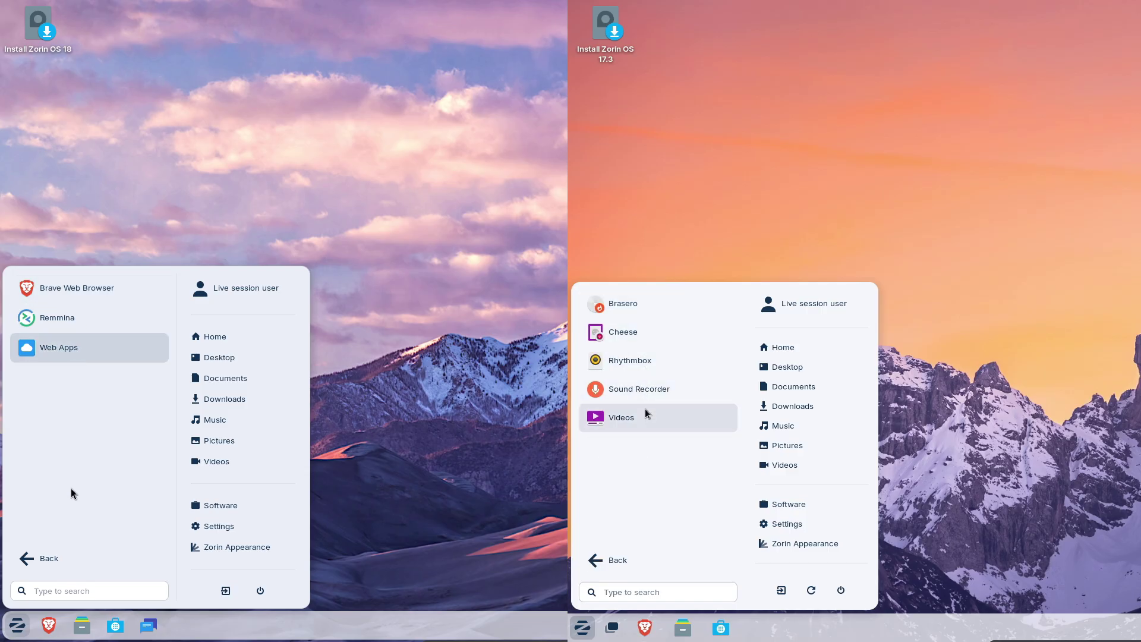
Examine the Sound & Video and Office apps on Zorin OS 18, and the System Tools apps on Zorin OS 17.3.
click(60, 558)
click(641, 554)
click(62, 406)
click(637, 446)
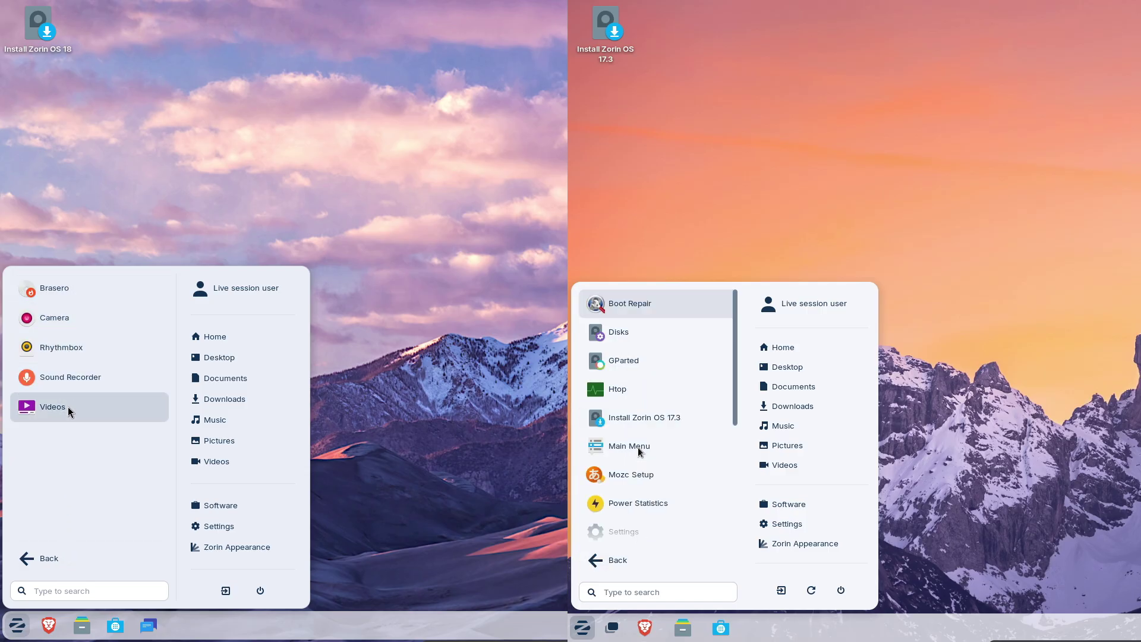
click(59, 559)
scroll(735, 369, down, 1)
scroll(735, 369, down, 5)
click(54, 377)
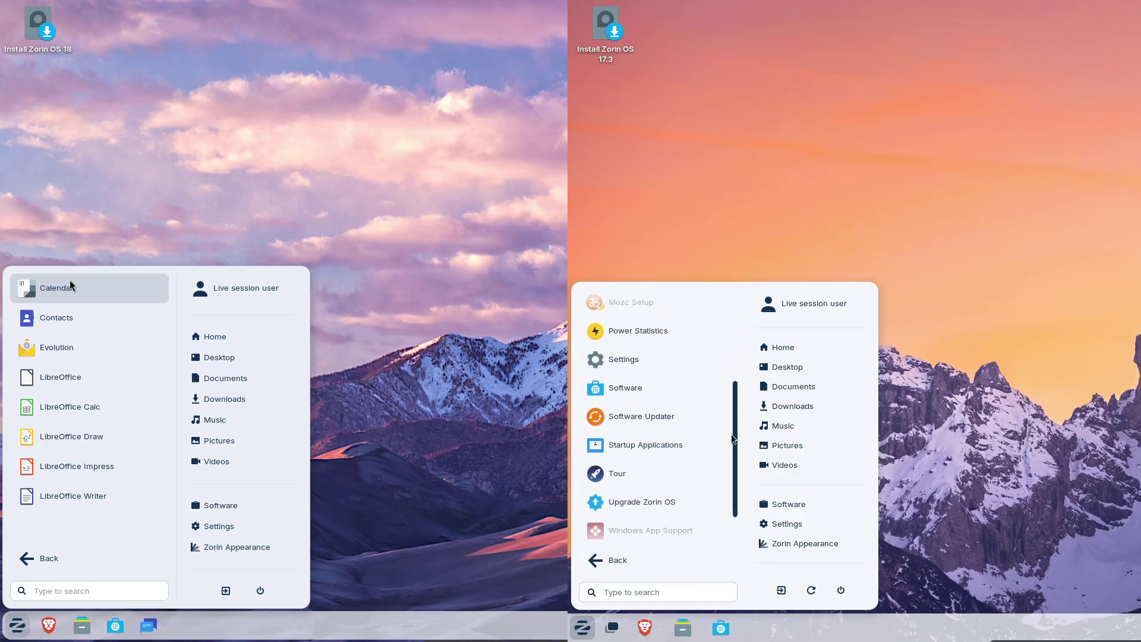
Examine the full System Tools list on Zorin OS 18 and the full Utilities list on Zorin OS 17.3.
click(65, 558)
click(62, 439)
click(654, 556)
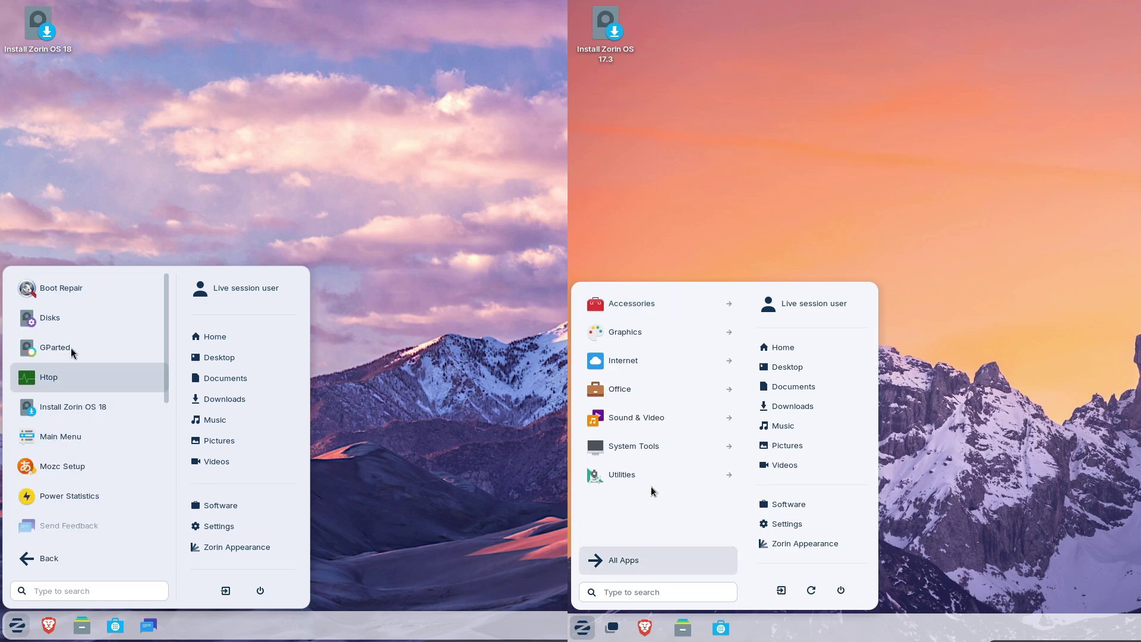
drag(167, 334, 164, 462)
click(652, 472)
drag(735, 405, 736, 414)
drag(164, 461, 162, 509)
drag(736, 414, 731, 506)
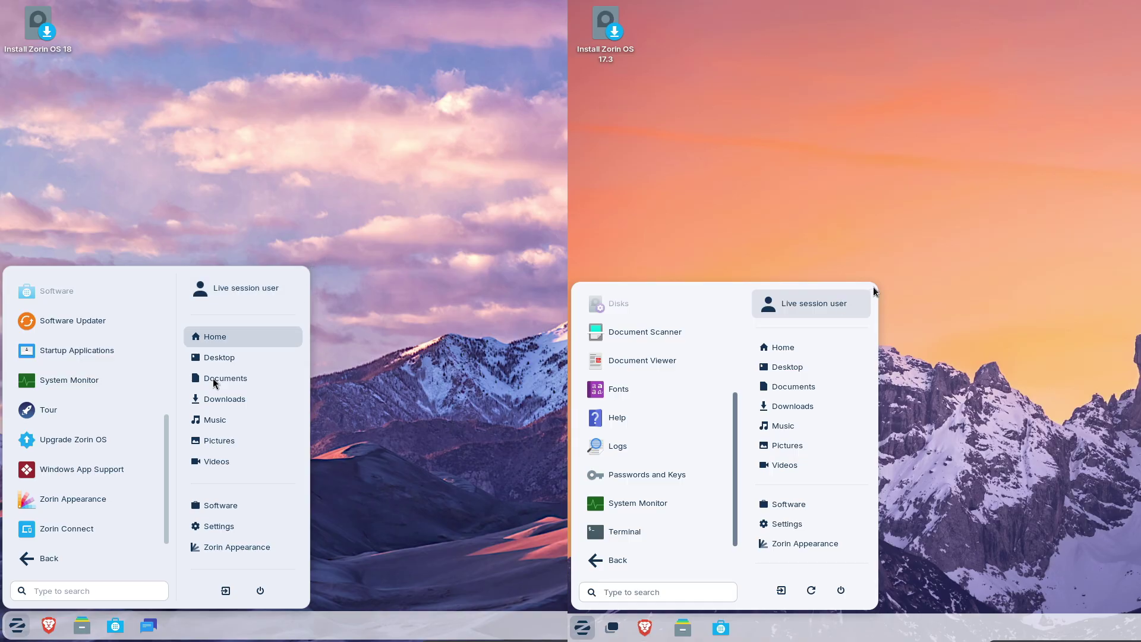
Look through the Utilities apps on Zorin OS 18 and close the start menus on both systems.
click(84, 557)
click(738, 204)
click(59, 466)
right_click(602, 51)
drag(167, 360, 171, 285)
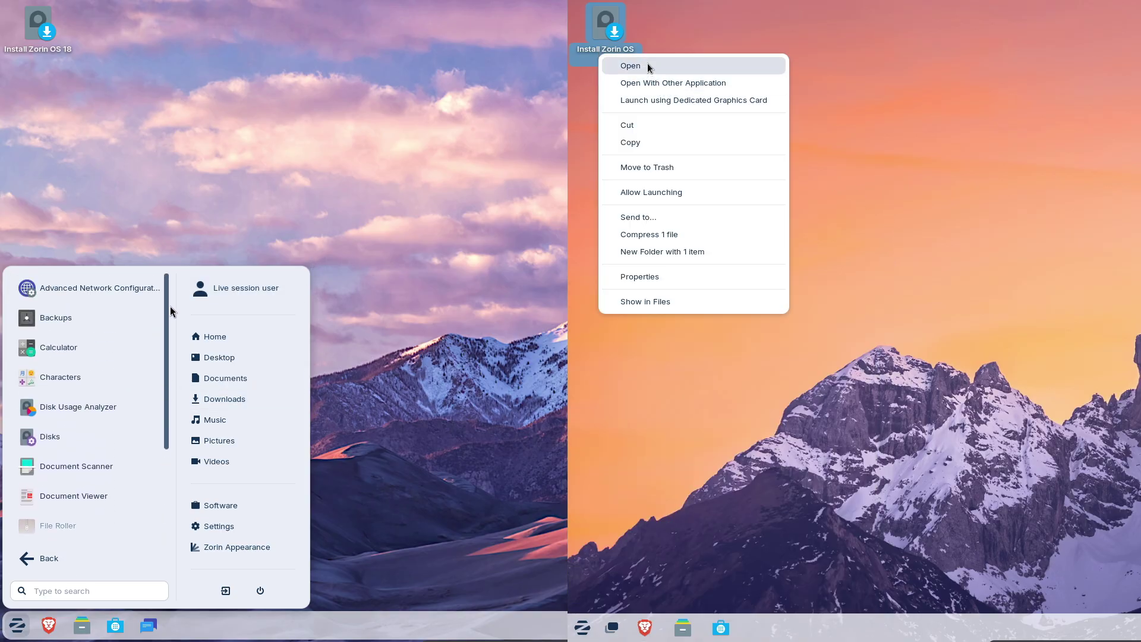
click(154, 193)
Open the properties of the Install Zorin OS desktop shortcut on both systems.
click(640, 276)
right_click(37, 40)
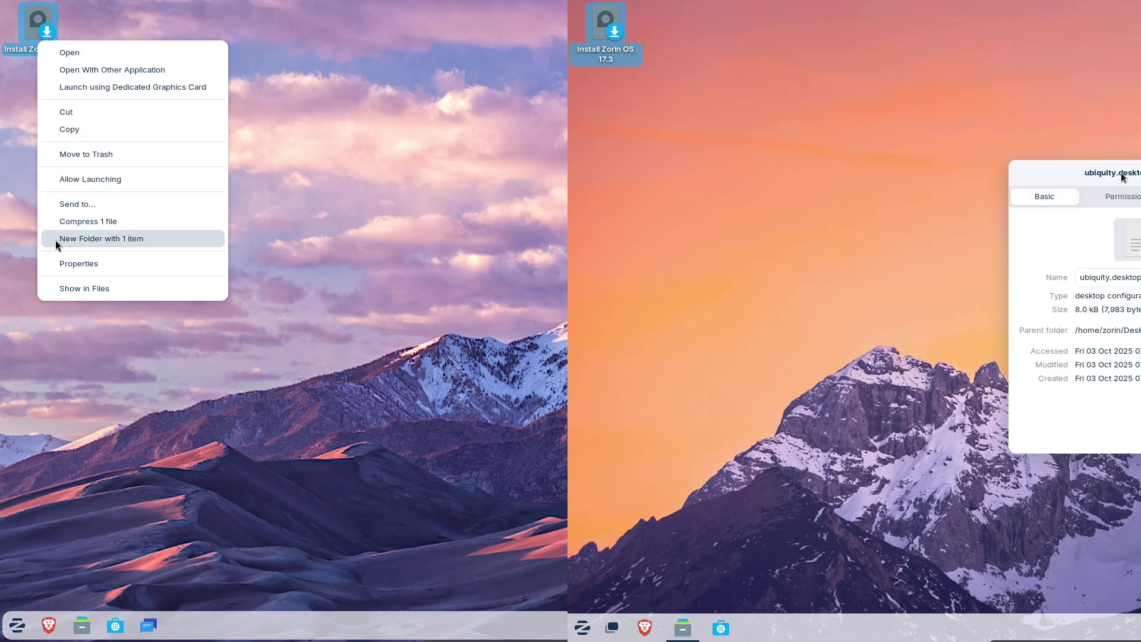
click(57, 262)
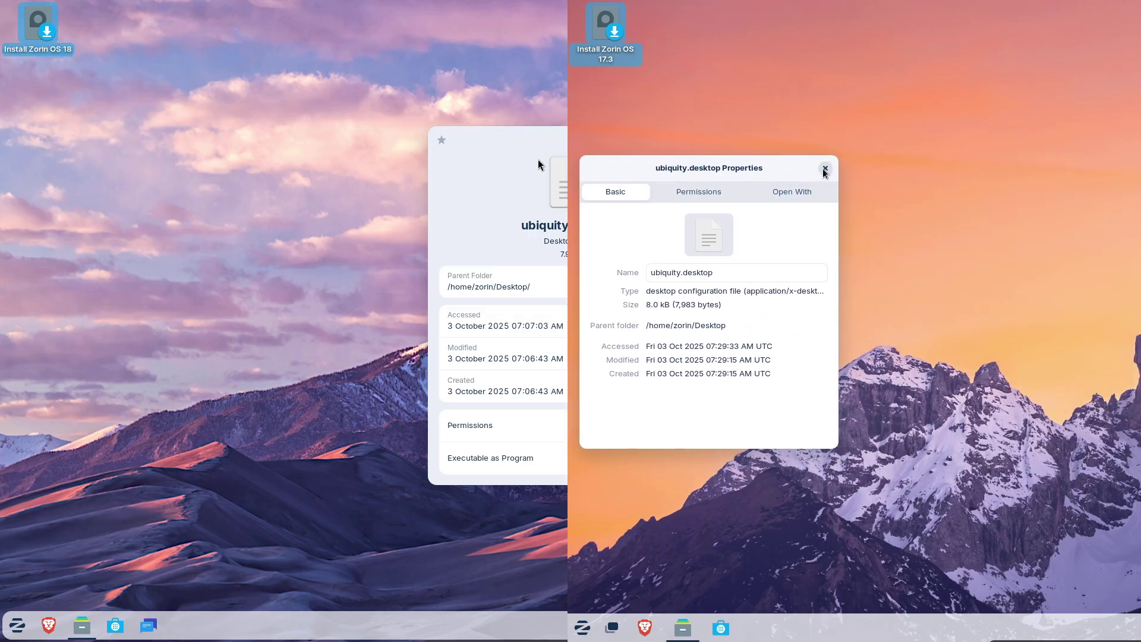
Close the shortcut properties and launch the Zorin OS installer from the desktop on both systems.
click(825, 169)
right_click(607, 56)
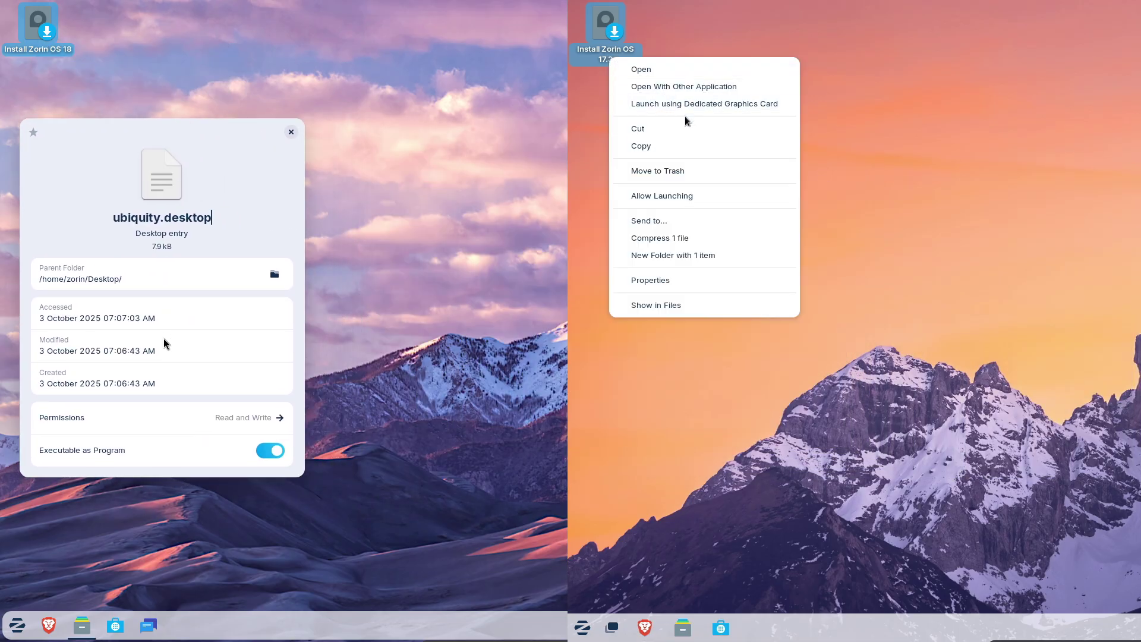
click(291, 134)
click(669, 72)
right_click(51, 47)
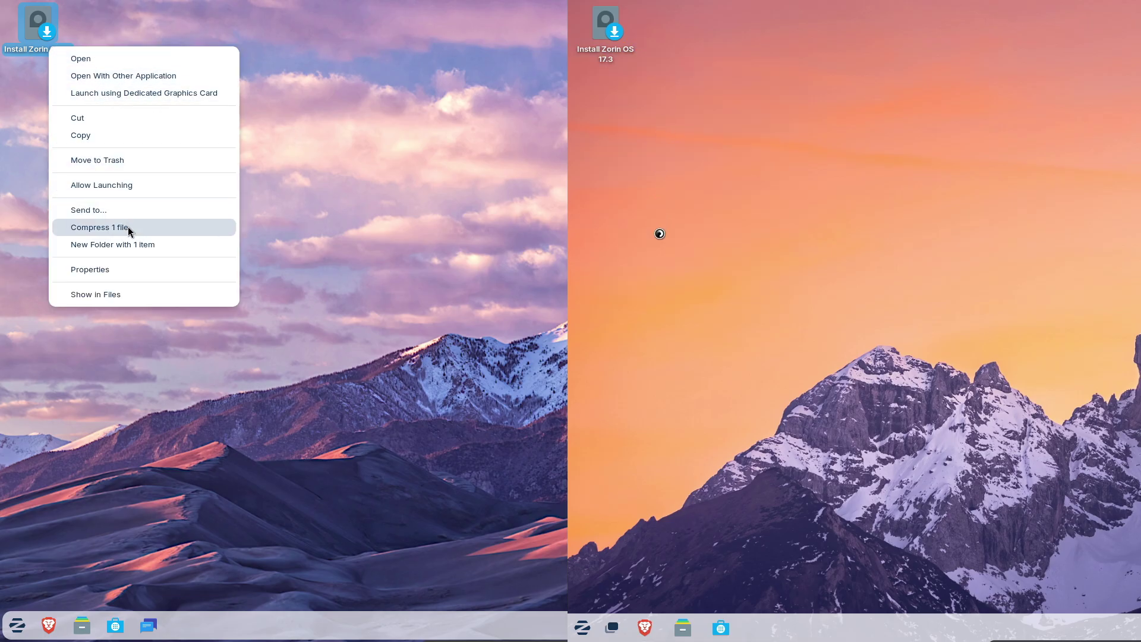
click(97, 59)
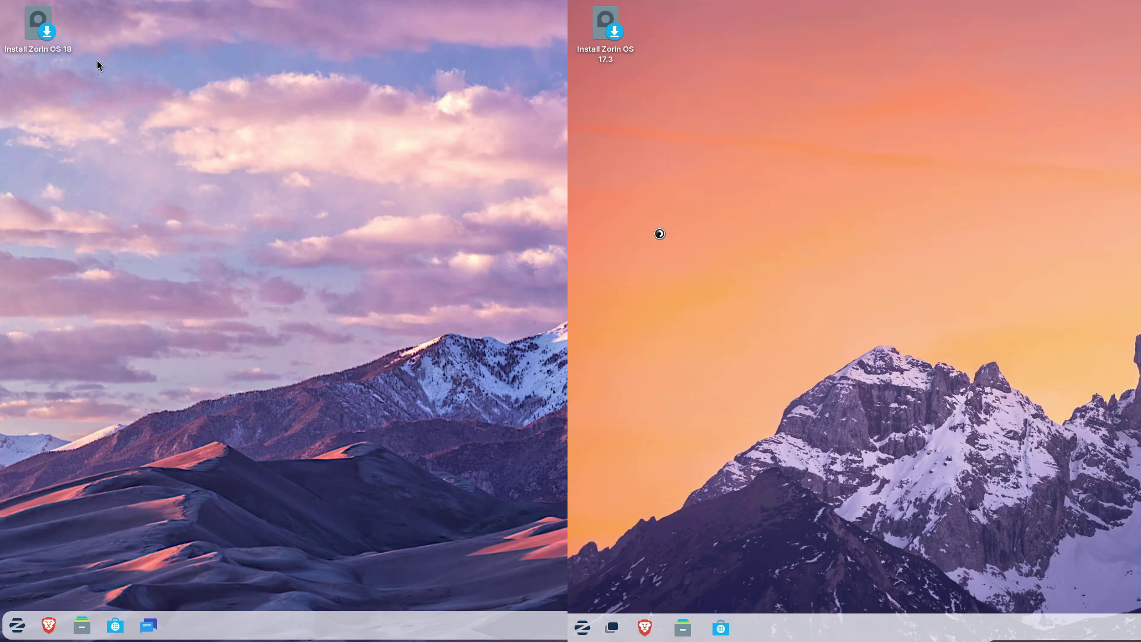
Open the menu editor on Zorin OS 17.3 and look through the installer's language list with both installer windows in view.
right_click(592, 627)
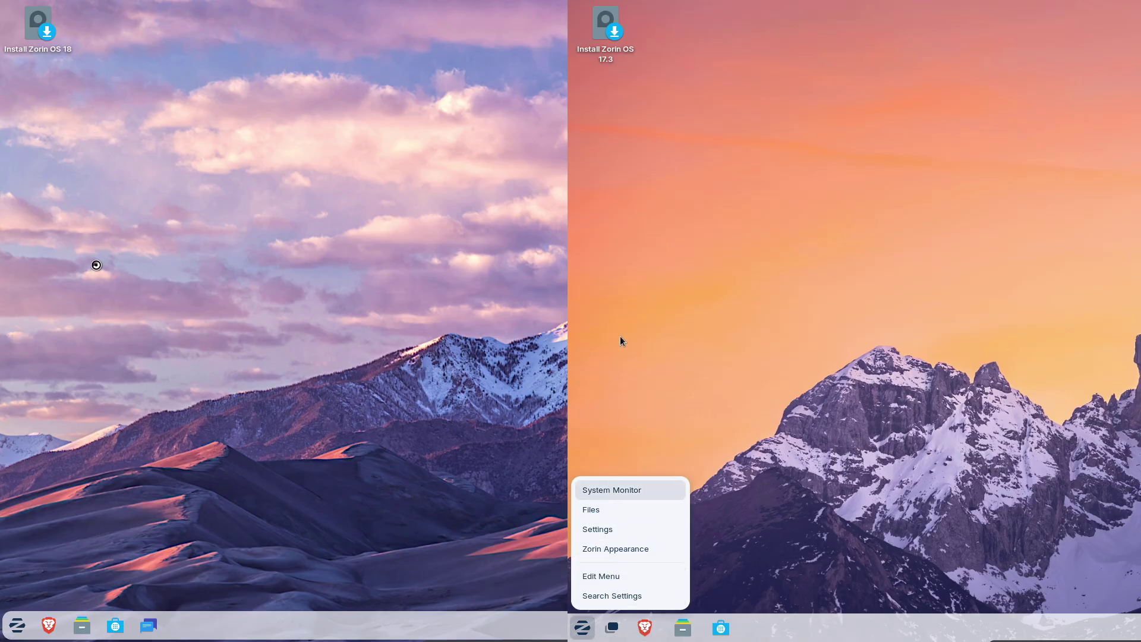
click(613, 576)
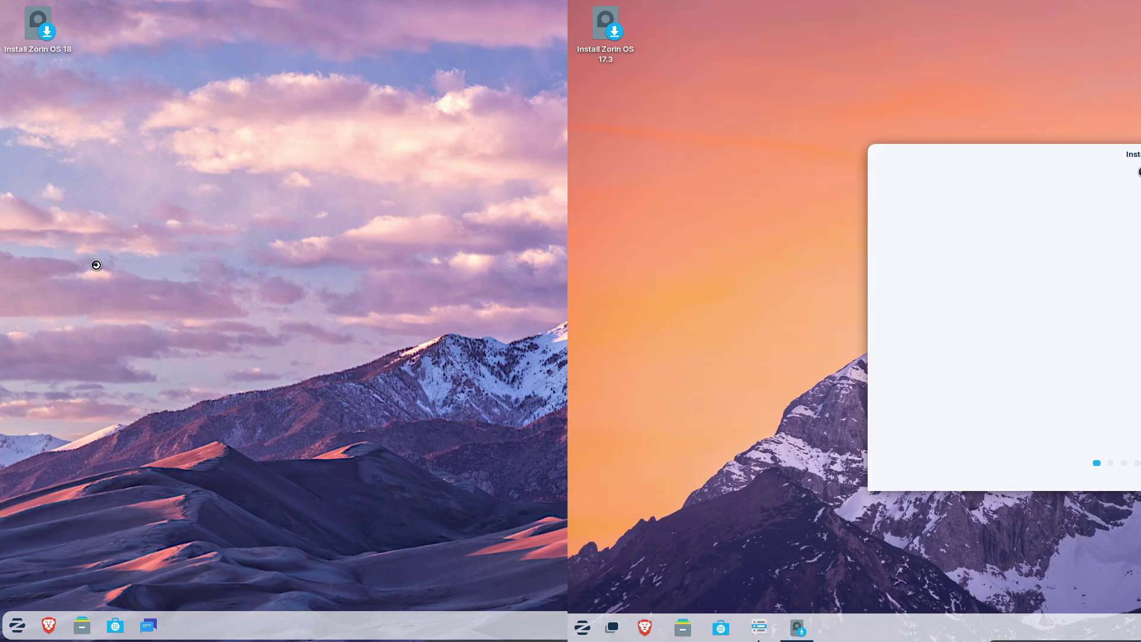
drag(566, 152, 250, 120)
scroll(671, 229, up, 3)
drag(670, 228, 677, 394)
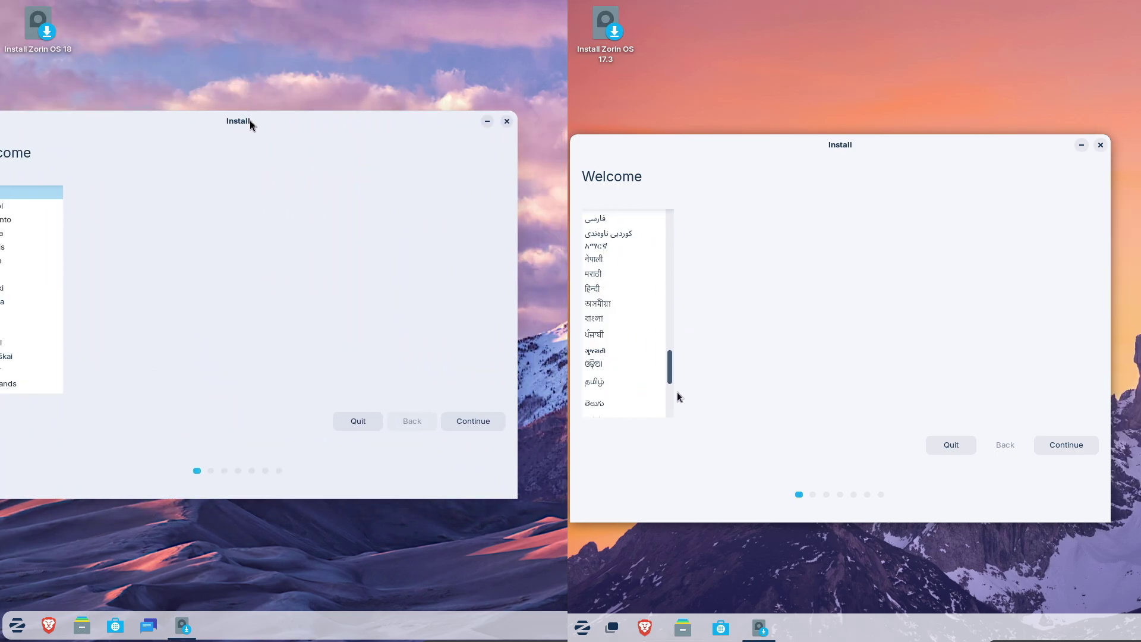
drag(249, 120, 319, 105)
drag(677, 394, 676, 408)
drag(319, 105, 300, 107)
drag(677, 407, 672, 234)
drag(300, 107, 290, 107)
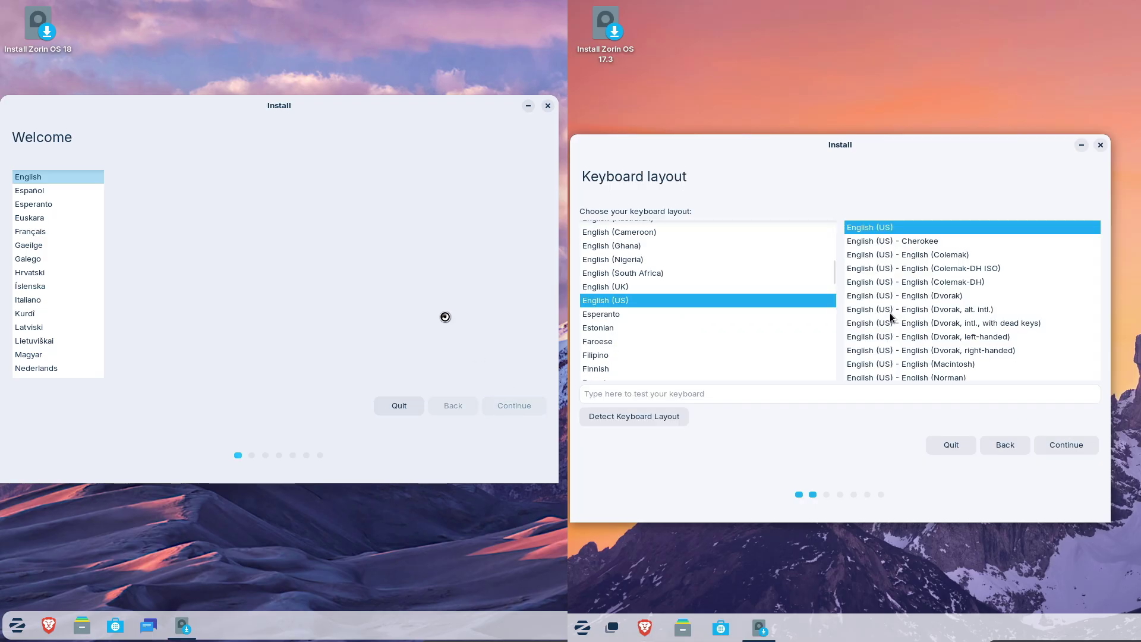
Advance the installers past the English (US) keyboard layout and the updates page, opting out of the census on both systems.
click(1045, 443)
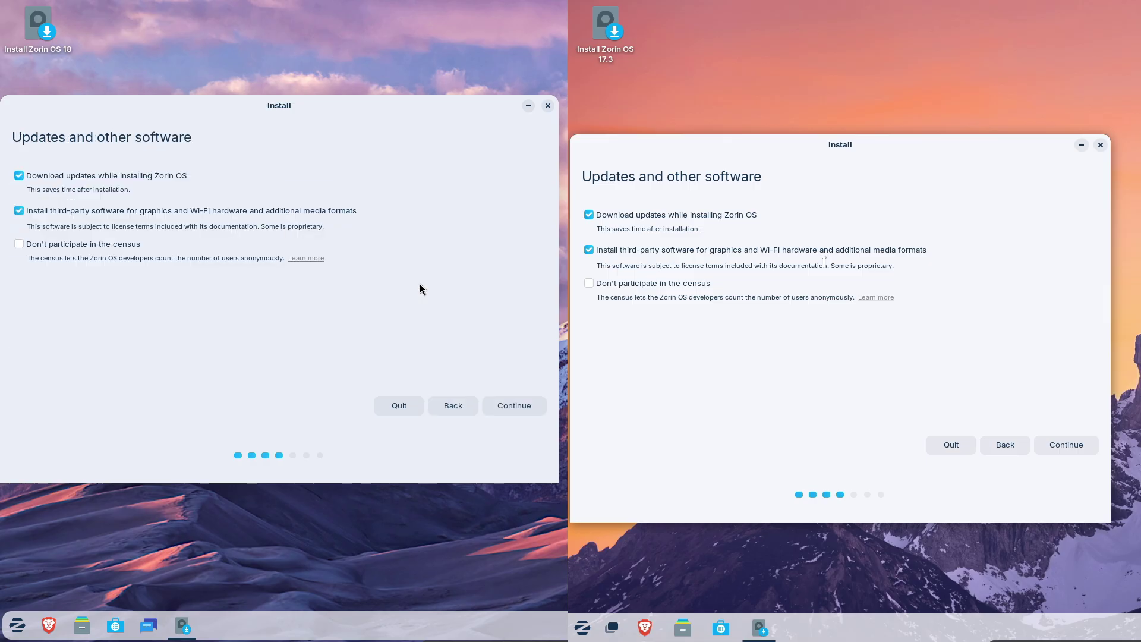
click(1066, 445)
drag(245, 106, 253, 106)
click(523, 405)
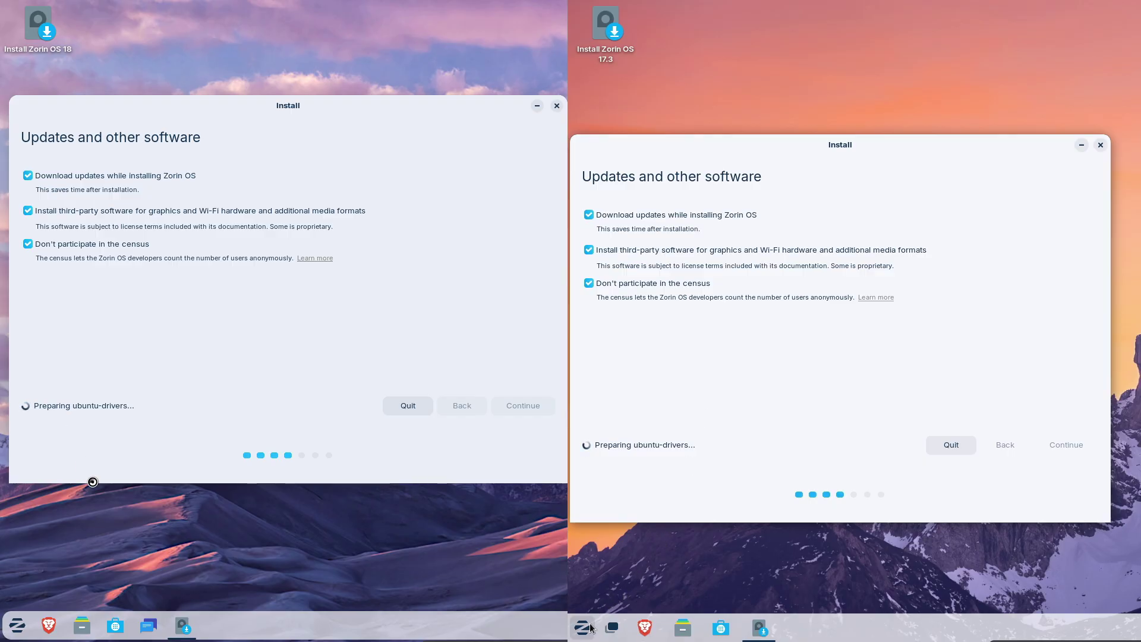
Open Taskbar Settings on Zorin OS 18 and Zorin Appearance on Zorin OS 17.3, and arrange the windows side by side.
right_click(20, 625)
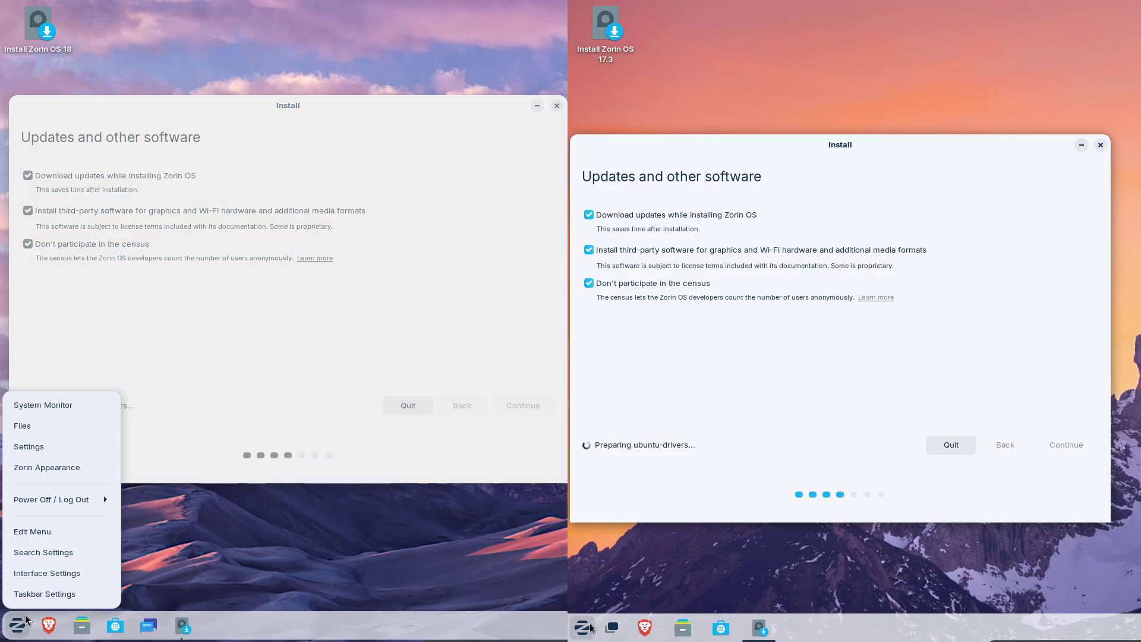
right_click(592, 628)
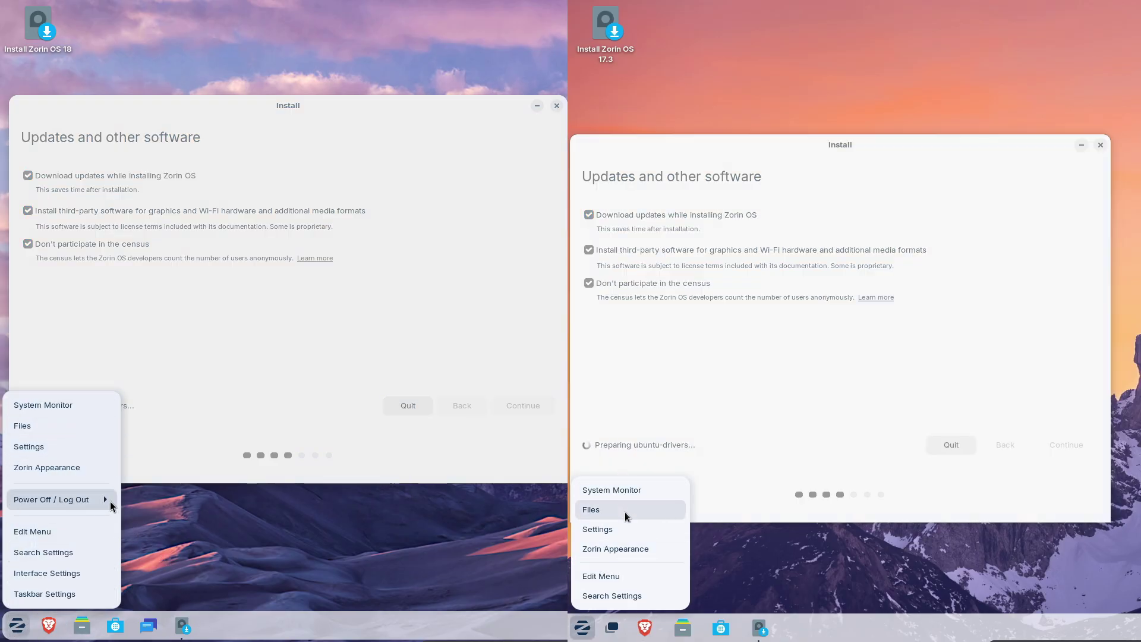
click(624, 546)
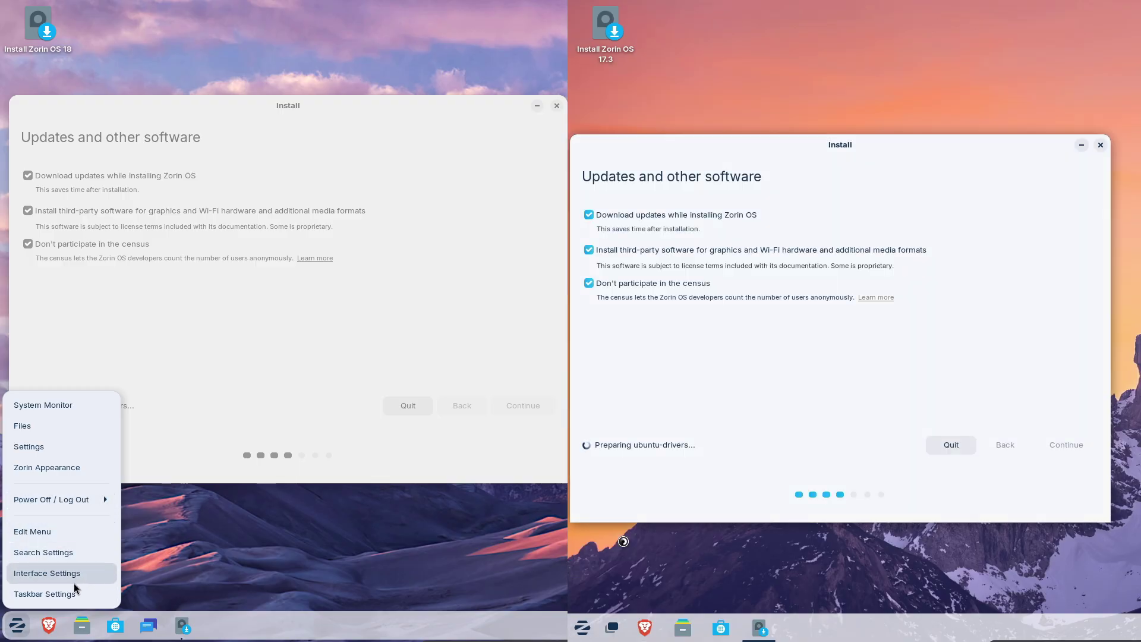
click(73, 587)
drag(1135, 148, 569, 181)
drag(509, 141, 372, 196)
click(380, 194)
drag(570, 181, 827, 142)
drag(436, 194, 0, 213)
mouse_move(1026, 199)
mouse_down()
mouse_move(1027, 327)
mouse_move(1029, 187)
mouse_up()
Examine the taskbar's Style, Position and Behavior settings on Zorin OS 18 and the Zorin and Other theme options on Zorin OS 17.3.
click(166, 18)
click(656, 192)
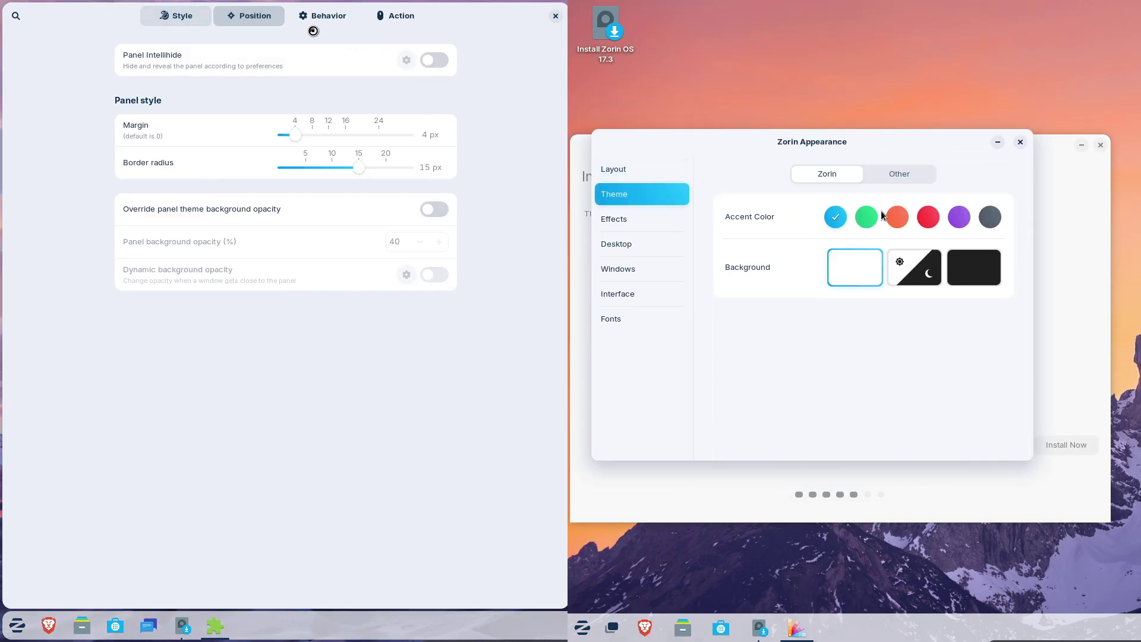
click(266, 18)
click(899, 172)
click(847, 174)
click(312, 20)
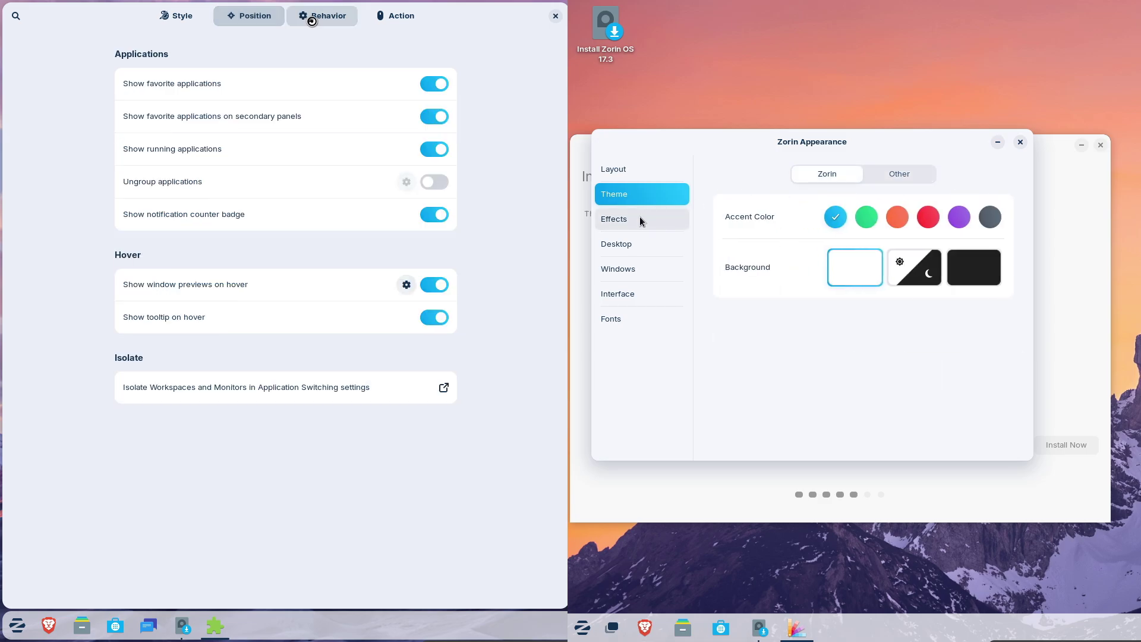
Review the taskbar's Action settings on Zorin OS 18 and the Effects and Desktop appearance options on Zorin OS 17.3, then close Taskbar Settings.
click(639, 219)
click(383, 18)
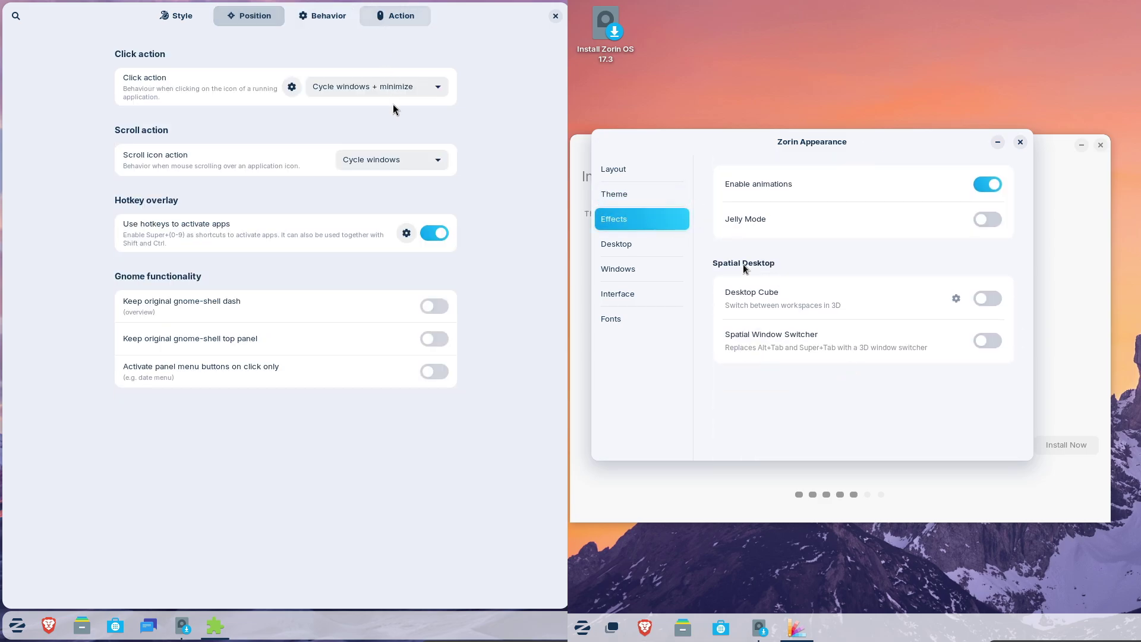
drag(864, 152, 910, 156)
click(291, 89)
click(480, 222)
click(668, 255)
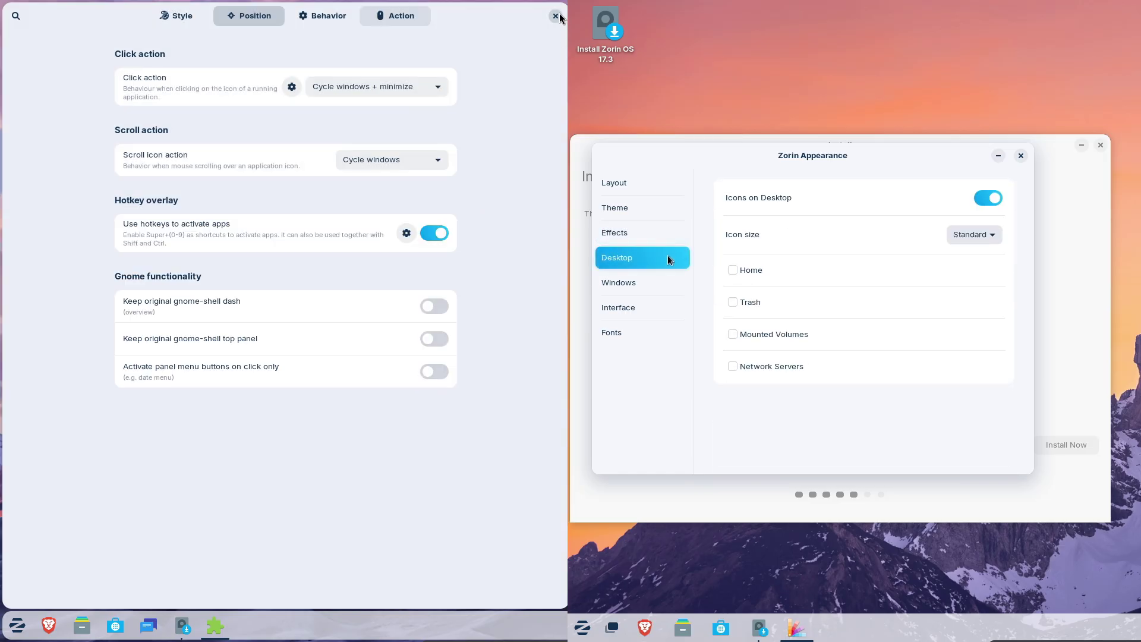
key(Escape)
Review the Windows, Interface and Fonts appearance options on Zorin OS 17.3 and the installer's advanced features on Zorin OS 18.
click(639, 295)
click(117, 224)
drag(1032, 296, 1031, 445)
click(243, 366)
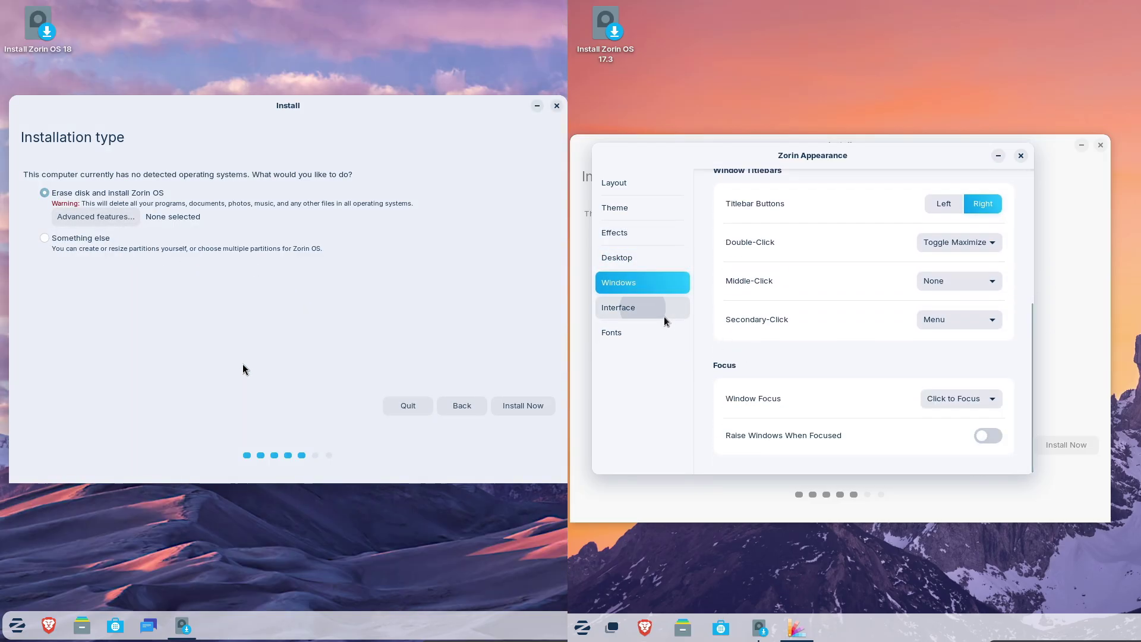
click(663, 313)
click(661, 333)
Quit the installation on Zorin OS 18 and close Zorin Appearance on Zorin OS 17.3.
click(555, 107)
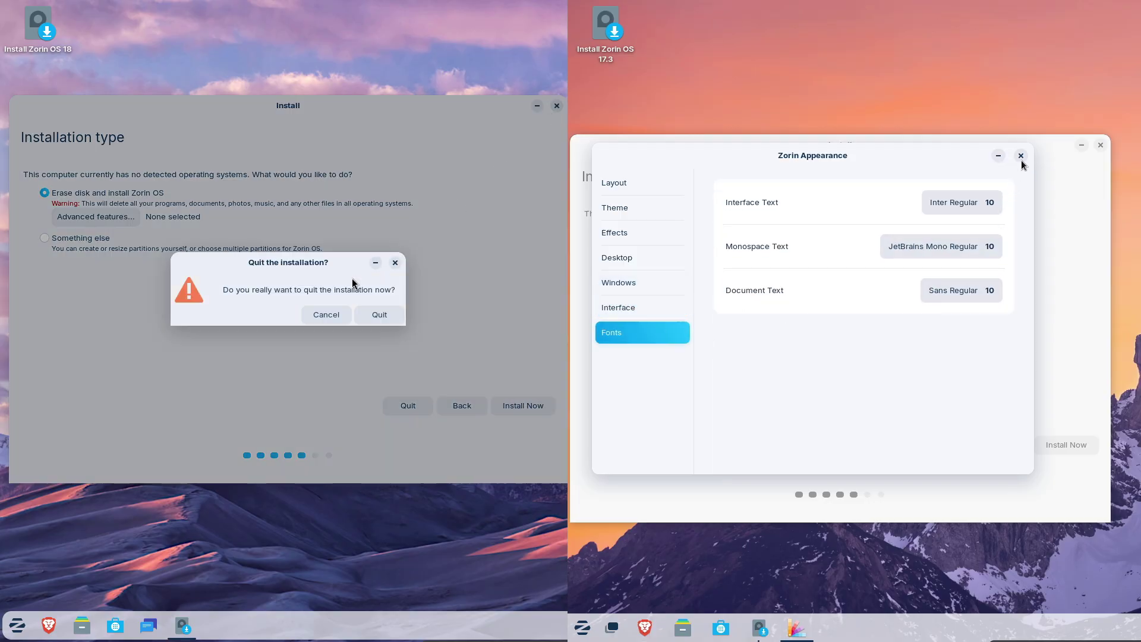
click(1020, 155)
click(378, 313)
View the installer's advanced features on Zorin OS 17.3 and open the Interface settings of Zorin Appearance on Zorin OS 18.
click(675, 257)
click(16, 625)
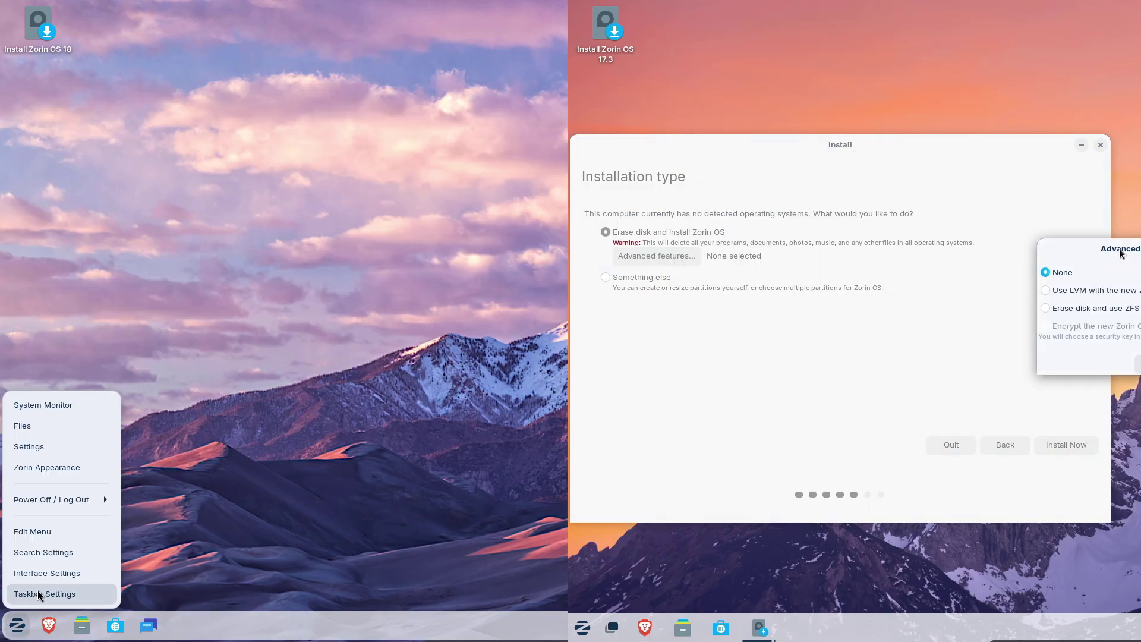
click(55, 569)
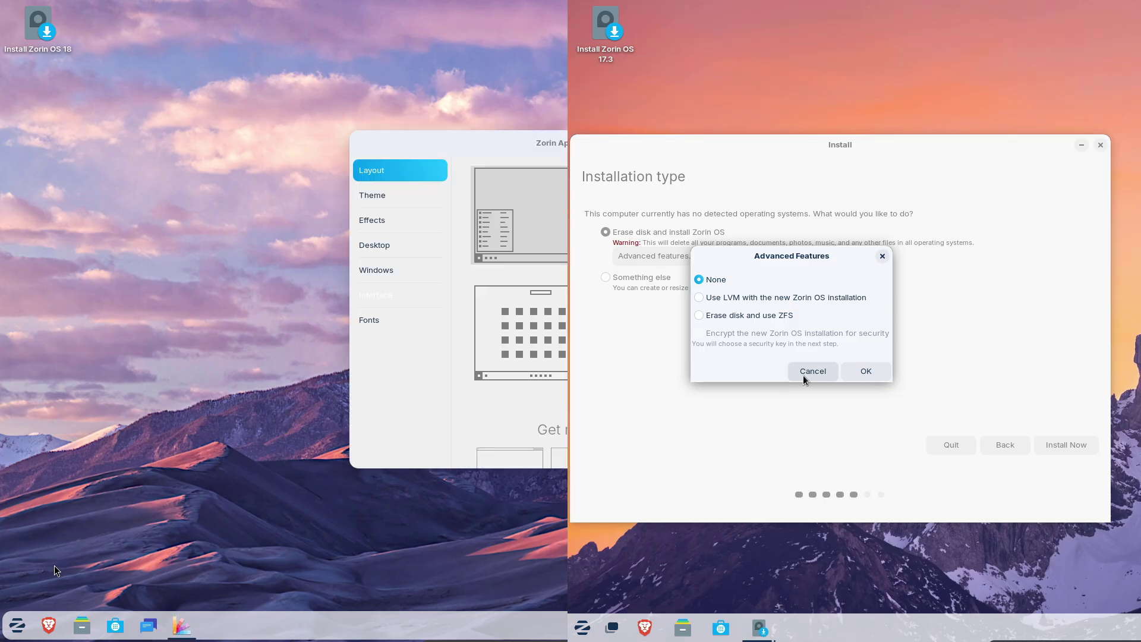
click(392, 294)
click(803, 375)
drag(545, 144, 220, 110)
Quit the installation on Zorin OS 17.3 and open its start menu.
click(1104, 145)
click(932, 353)
click(582, 627)
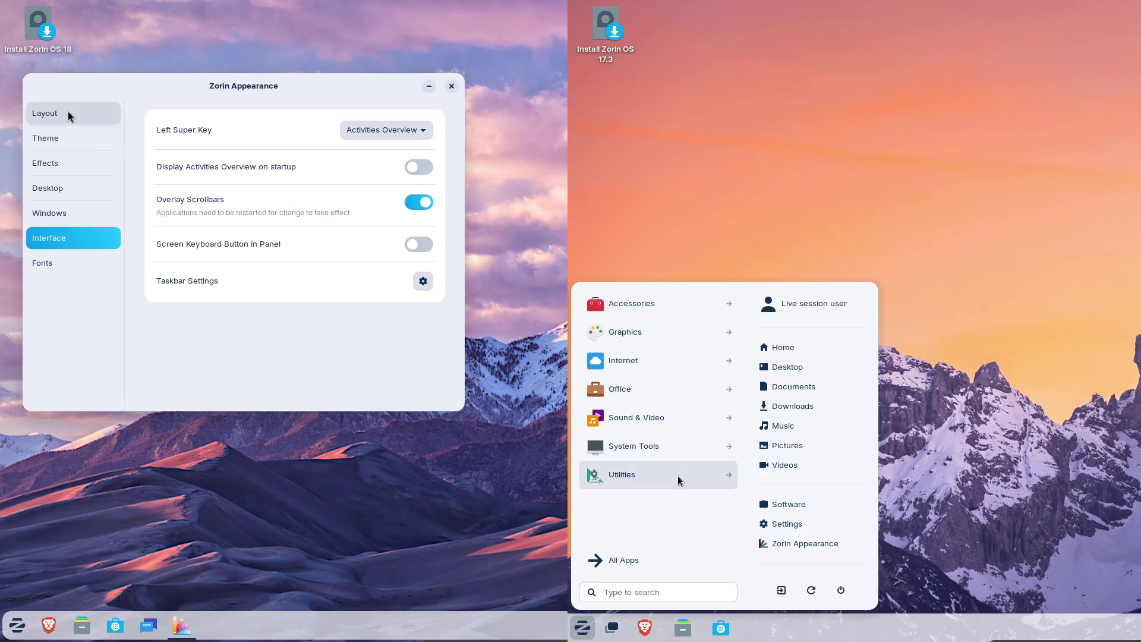
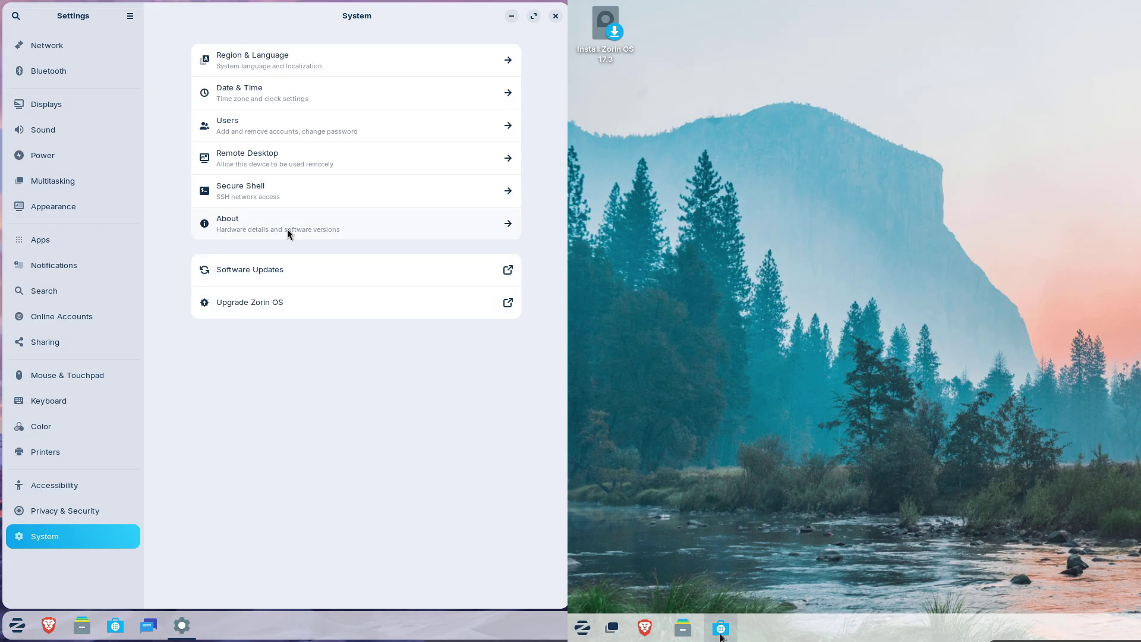
Browse the Zorin OS 18 settings from Privacy & Security to Appearance and open Search settings on Zorin OS 17.3.
click(97, 506)
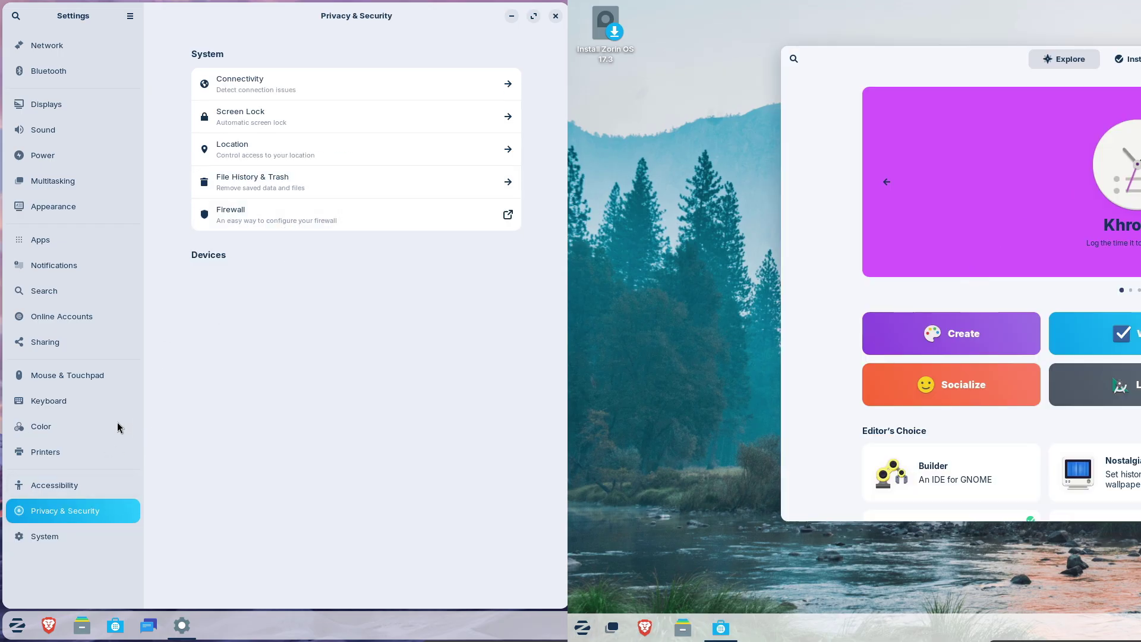
click(89, 483)
click(74, 373)
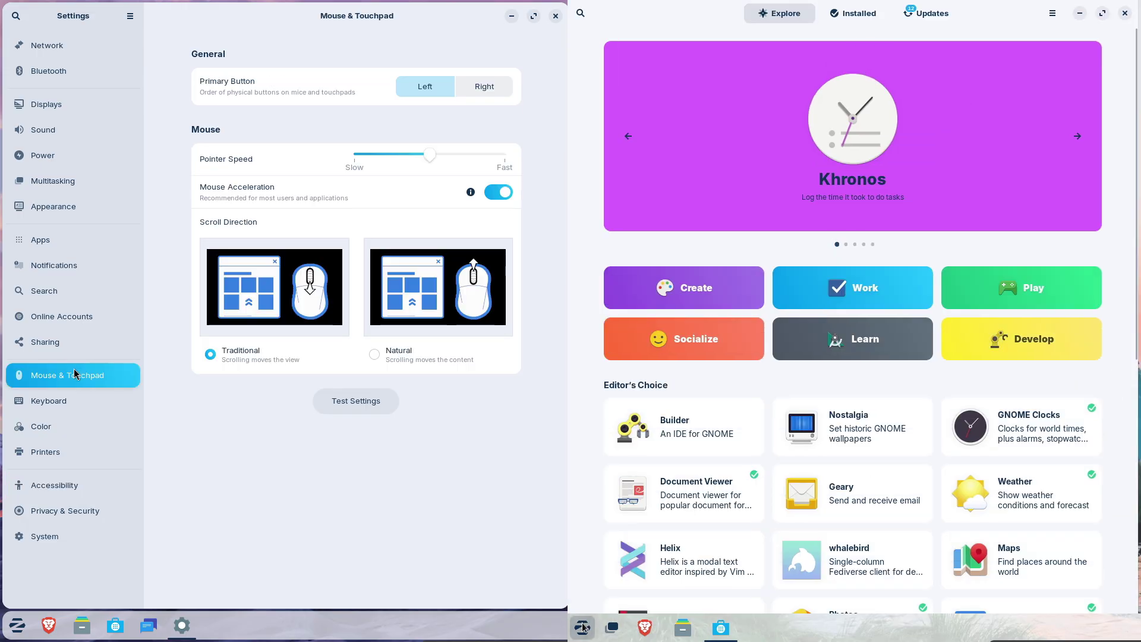
click(635, 596)
click(102, 321)
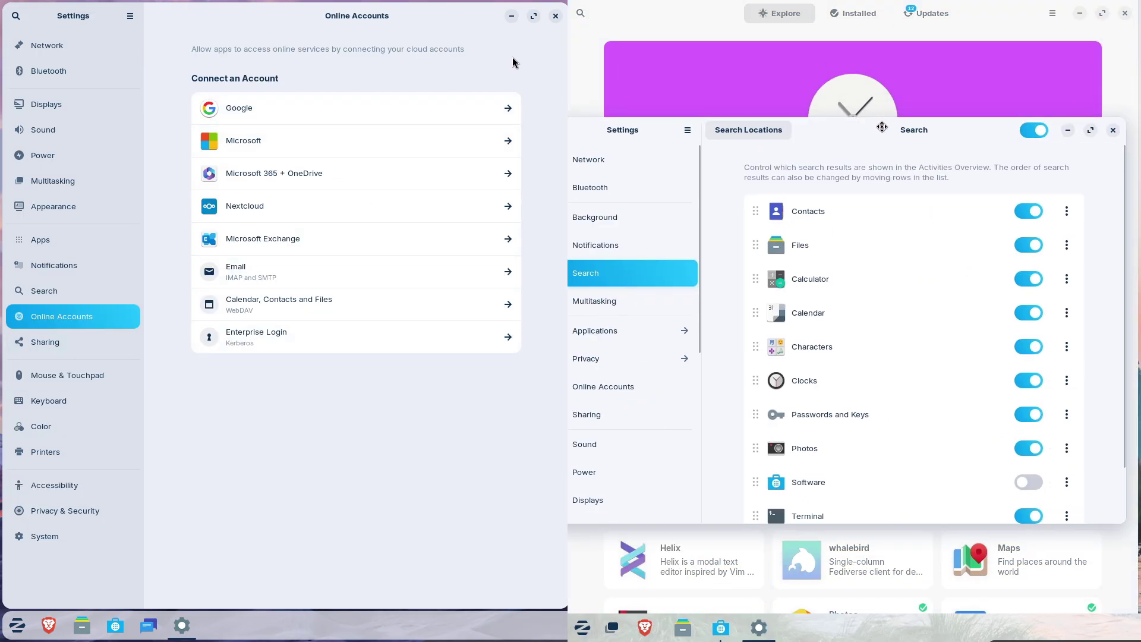
click(70, 181)
click(76, 210)
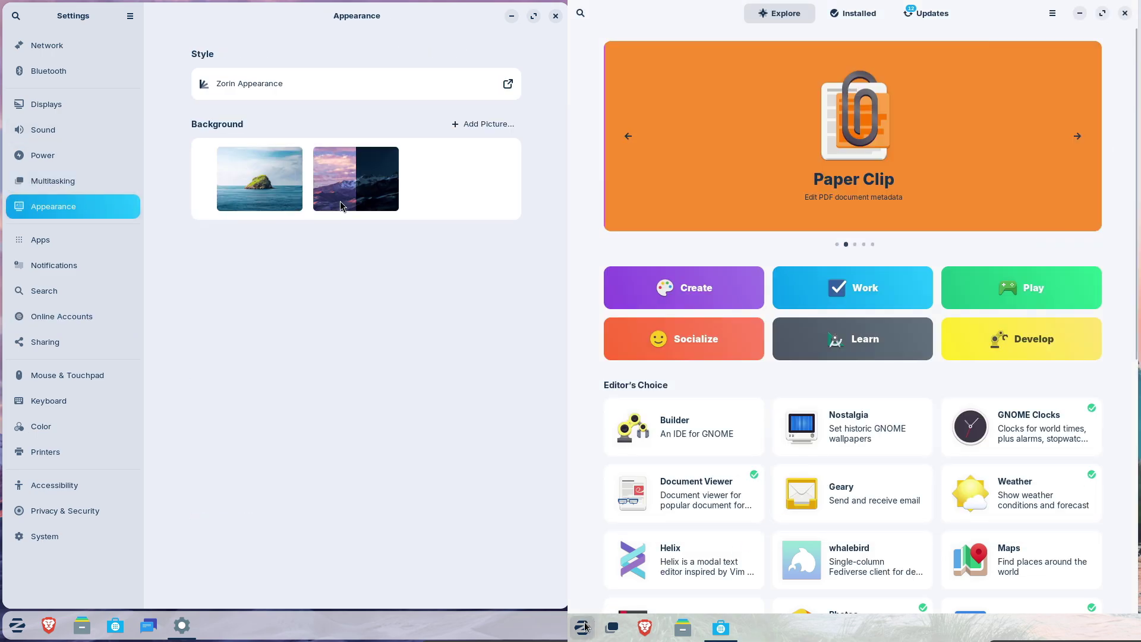
View the menu editor on Zorin OS 17.3 and close it, and check the Power settings on Zorin OS 18.
right_click(583, 627)
click(615, 582)
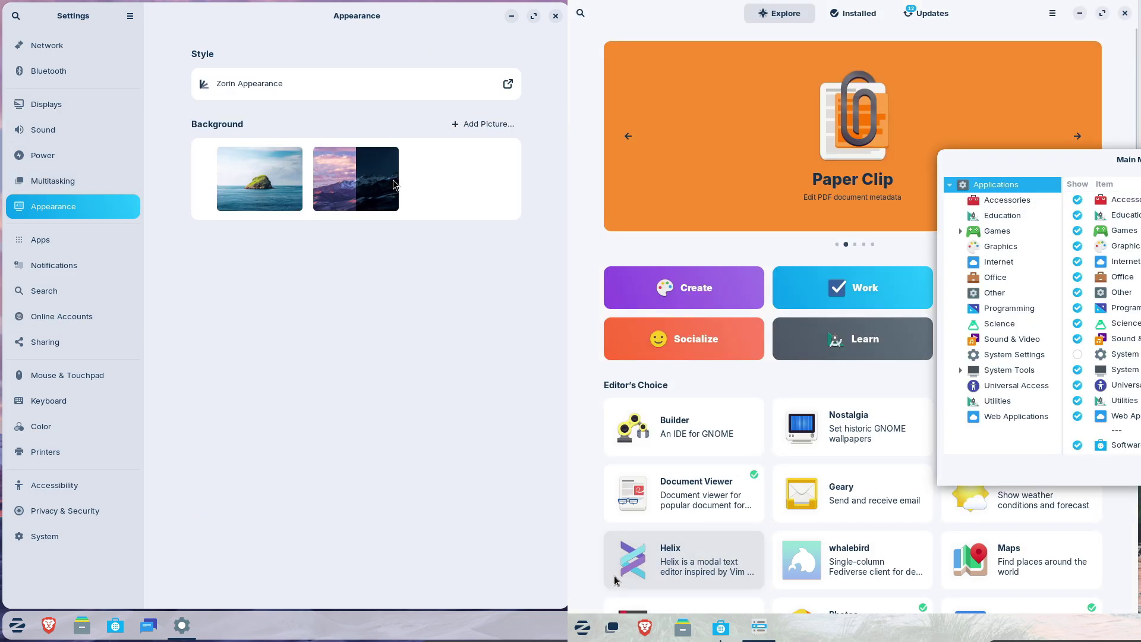
drag(1132, 155, 770, 143)
click(61, 157)
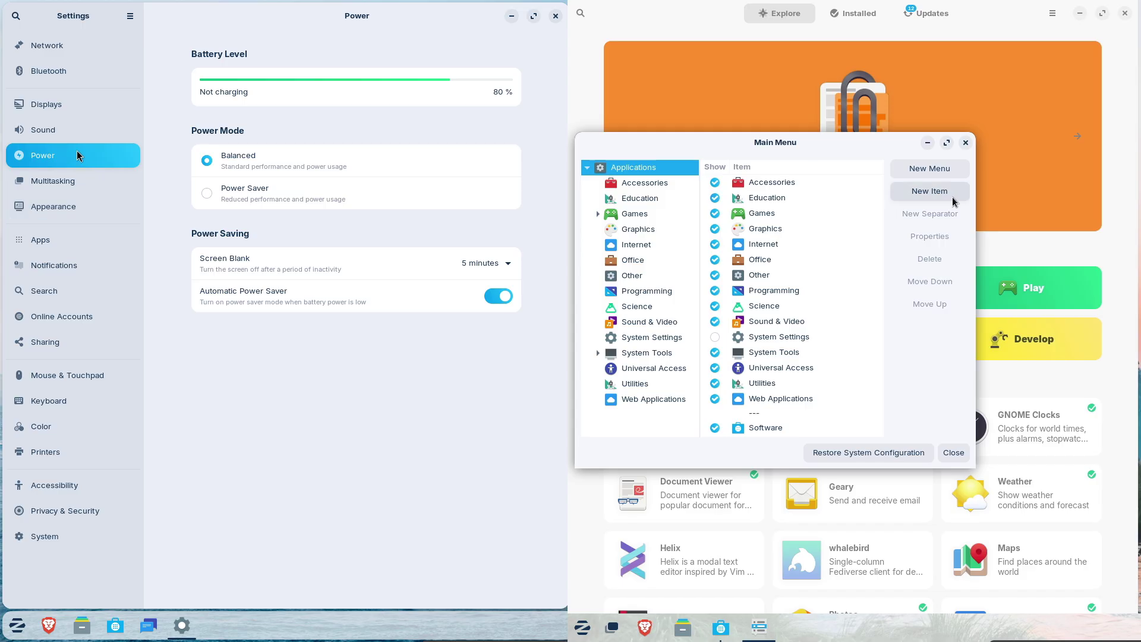
click(954, 452)
Check the Displays and Sound settings on Zorin OS 18, then close Settings there and dismiss the shortcut menu on Zorin OS 17.3.
click(98, 107)
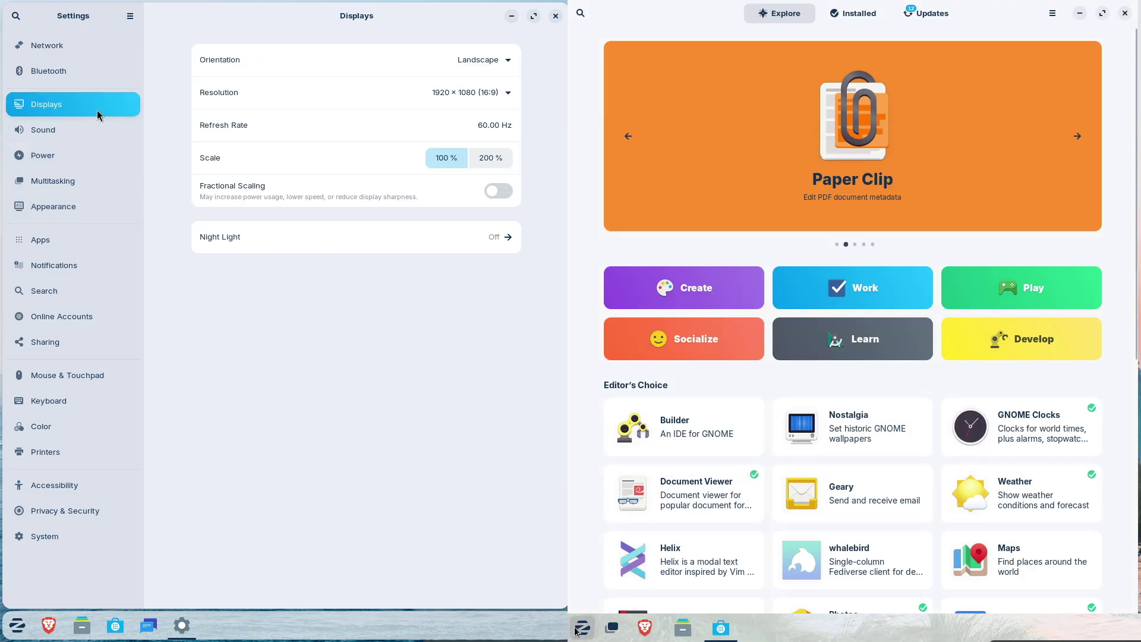
right_click(583, 627)
click(97, 129)
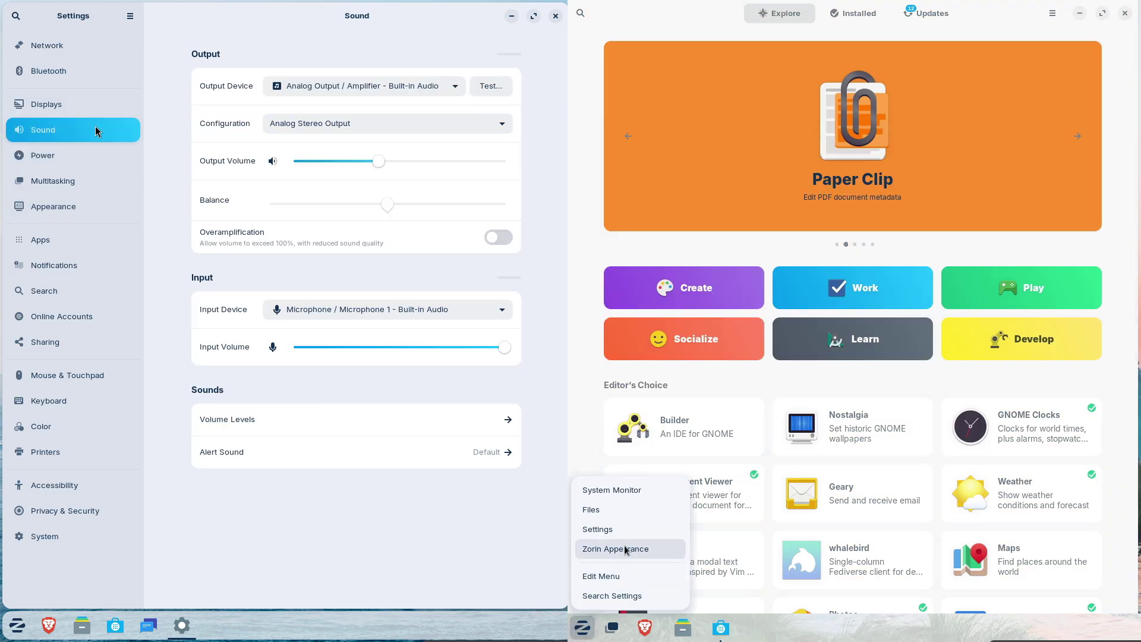
click(554, 18)
click(578, 394)
Examine the Utilities apps on Zorin OS 18 and the Software store's Explore page on Zorin OS 17.3.
click(18, 626)
drag(1134, 342, 1128, 245)
click(83, 469)
drag(167, 441, 158, 533)
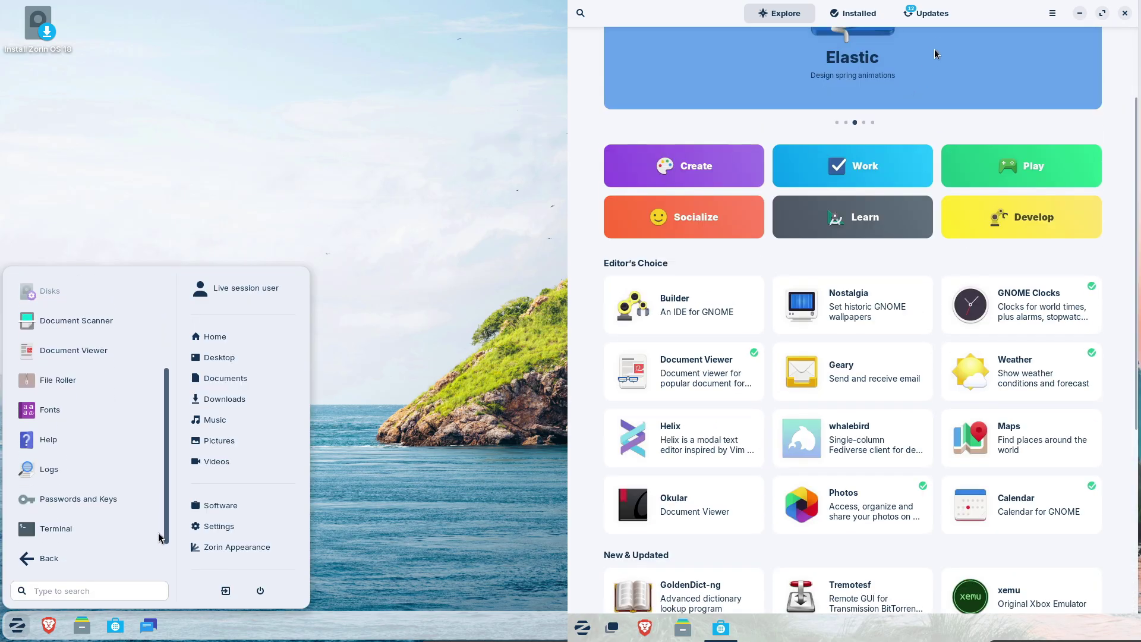
Look through the System Tools apps on Zorin OS 18 and view the About Software details on Zorin OS 17.3.
click(81, 557)
click(156, 436)
click(1050, 13)
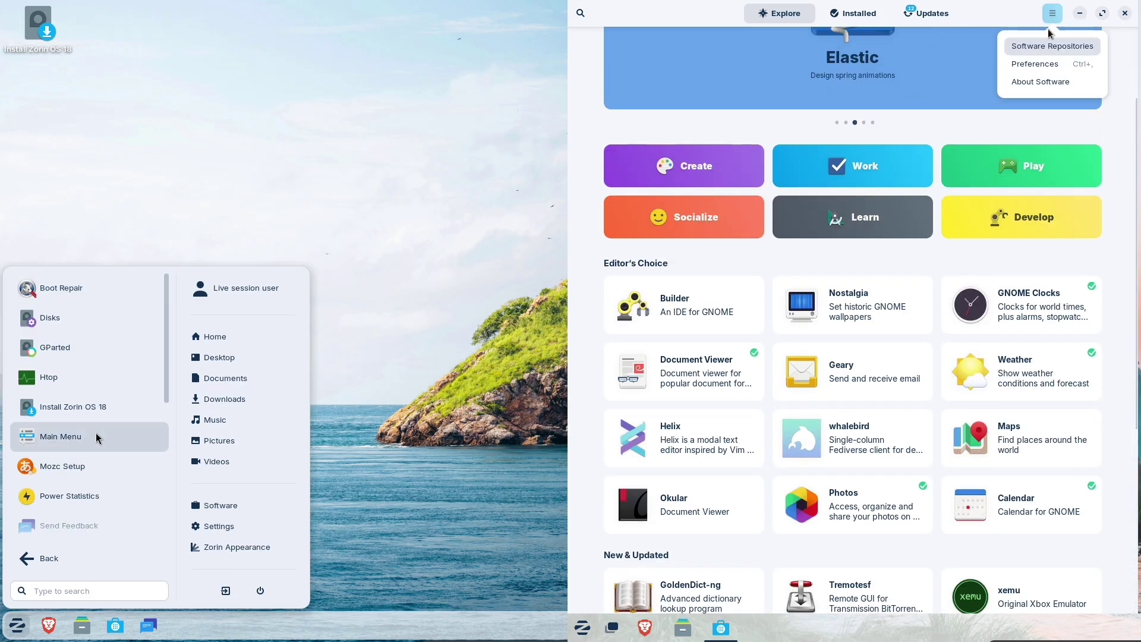
click(1044, 83)
drag(167, 435, 167, 471)
click(946, 132)
click(1051, 14)
click(88, 378)
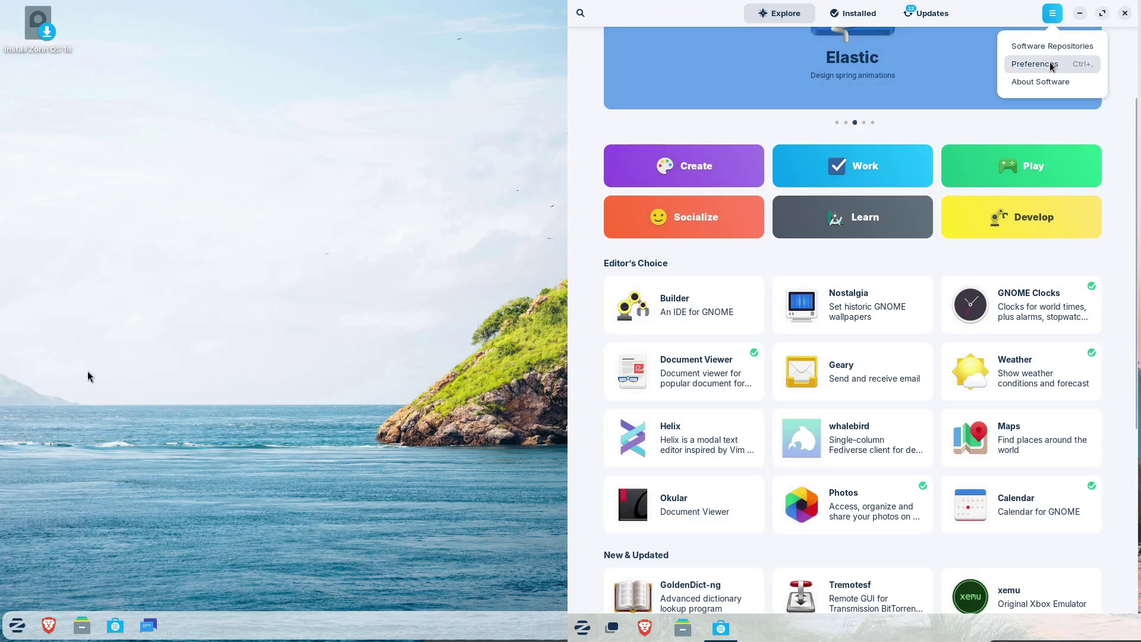
Check the Software store's preferences on Zorin OS 17.3 and the Office apps on Zorin OS 18.
click(1049, 64)
click(19, 620)
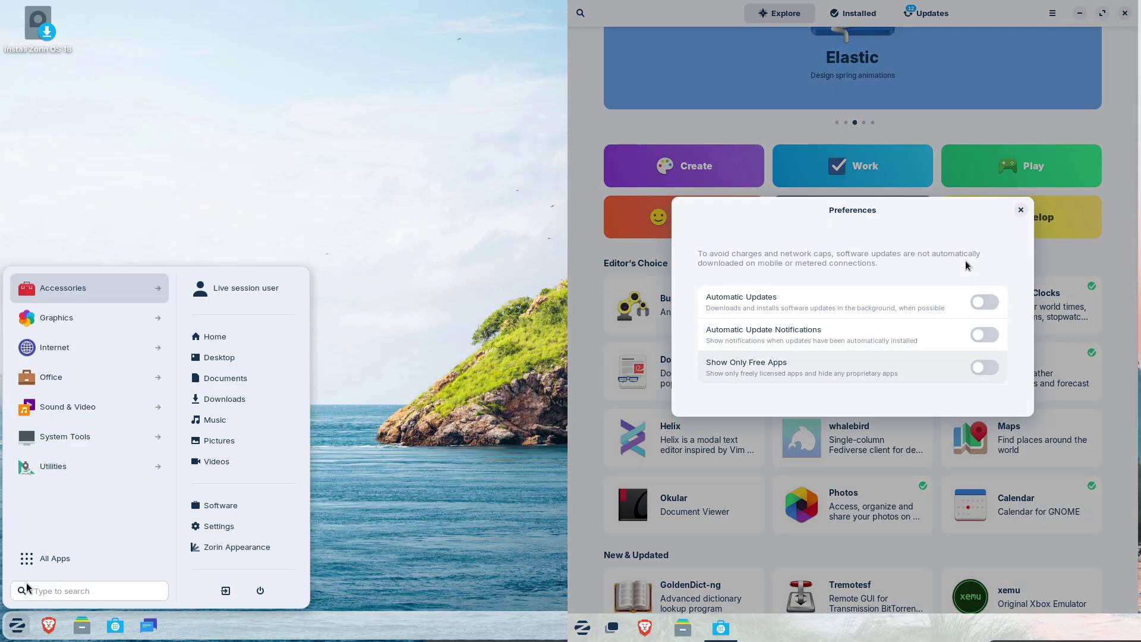
click(53, 377)
click(1021, 211)
click(65, 560)
click(1052, 14)
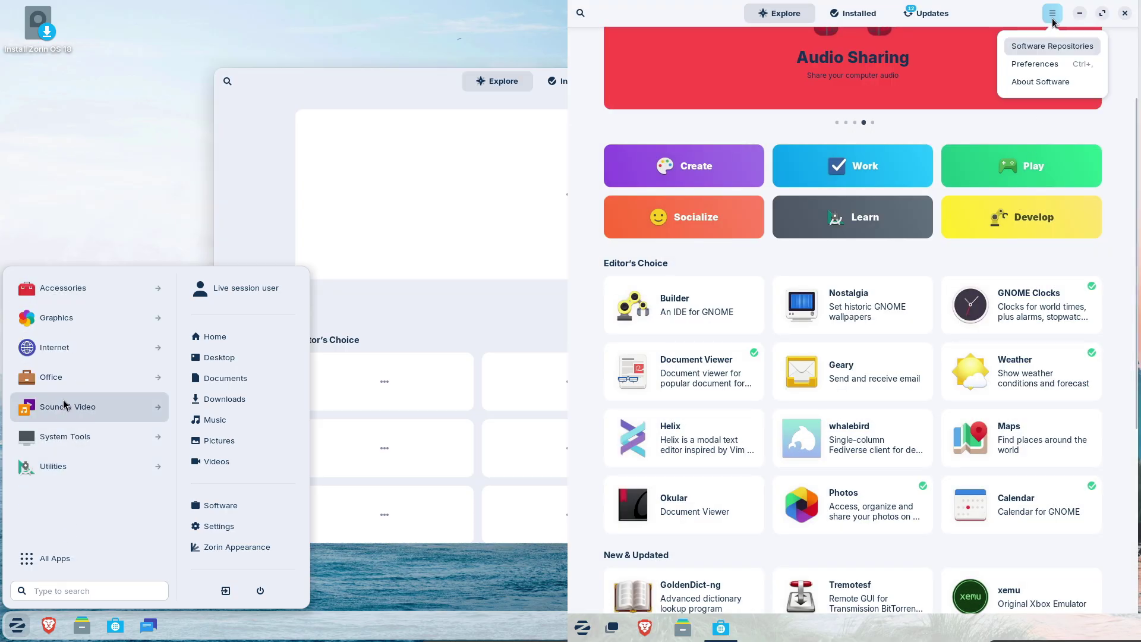
Look through the Office, System Tools and Internet apps on Zorin OS 18 and launch Web Apps.
click(64, 380)
click(49, 558)
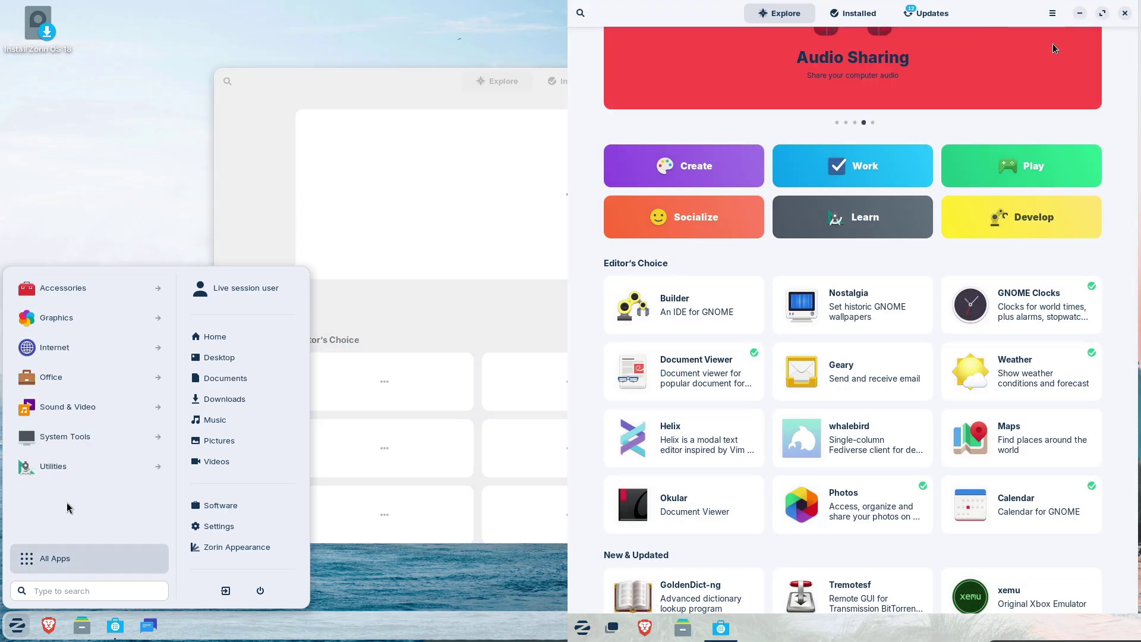
click(65, 439)
click(48, 558)
click(66, 347)
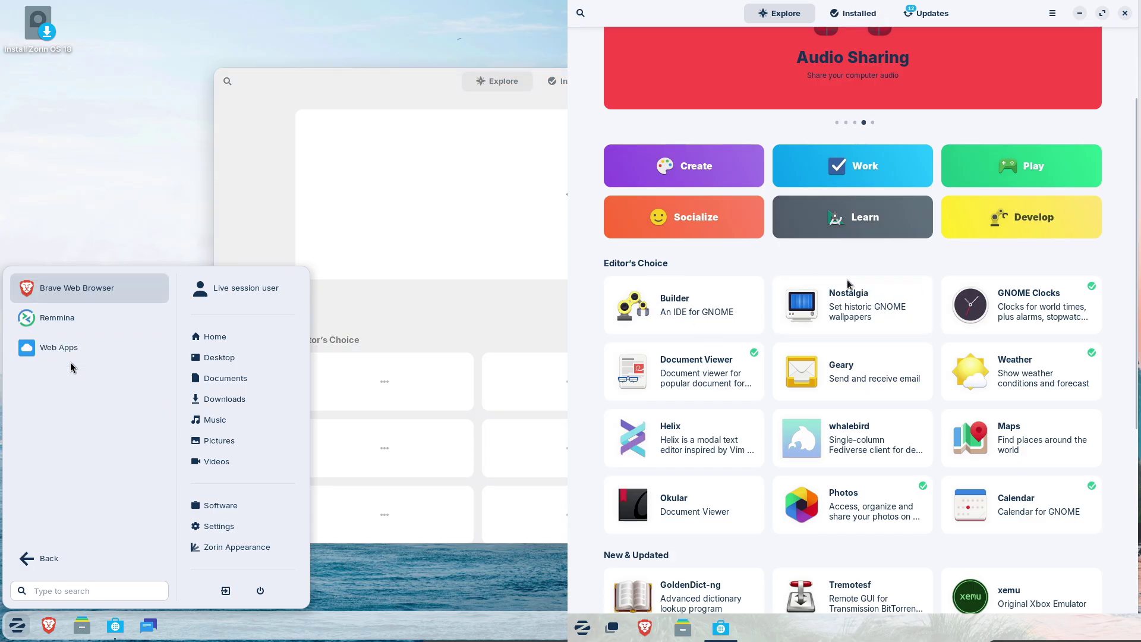
click(70, 347)
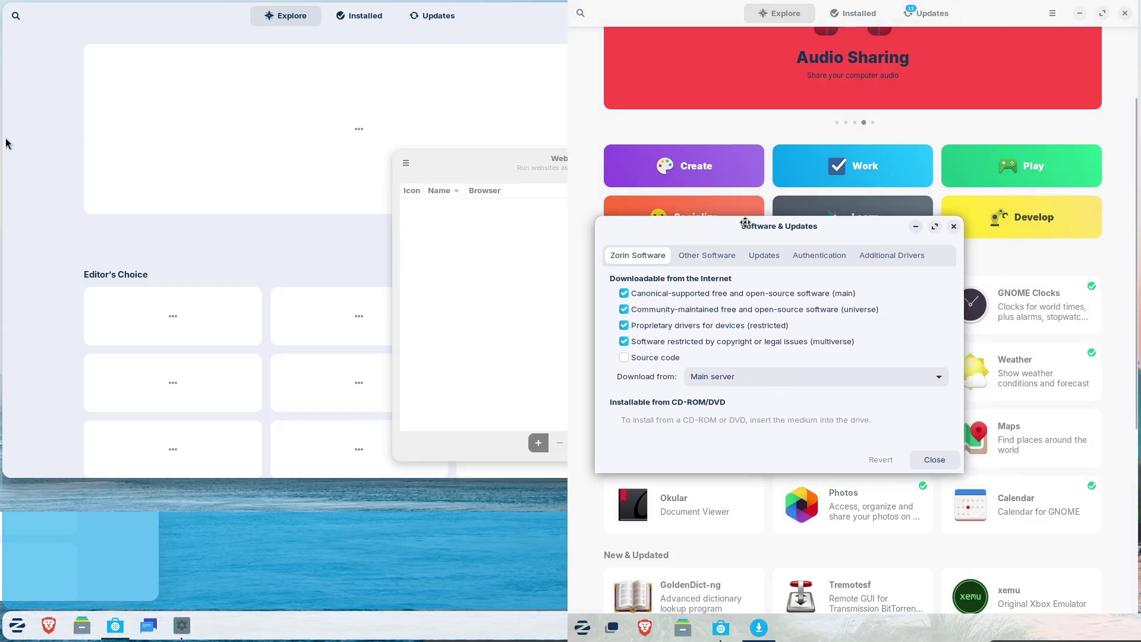
Examine the Other Software, Updates, Authentication and Additional Drivers pages on Zorin OS 17.3 and the About Web Apps details on Zorin OS 18.
drag(542, 163, 181, 184)
drag(843, 223, 568, 256)
drag(655, 267, 655, 267)
click(45, 185)
click(679, 39)
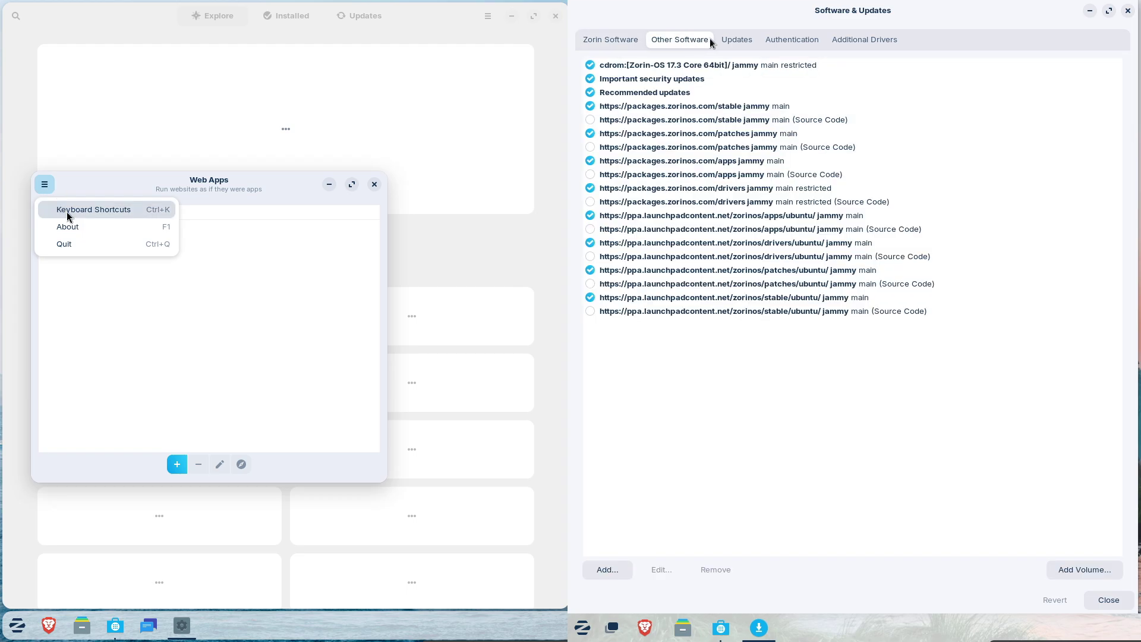
click(729, 38)
click(785, 40)
click(92, 227)
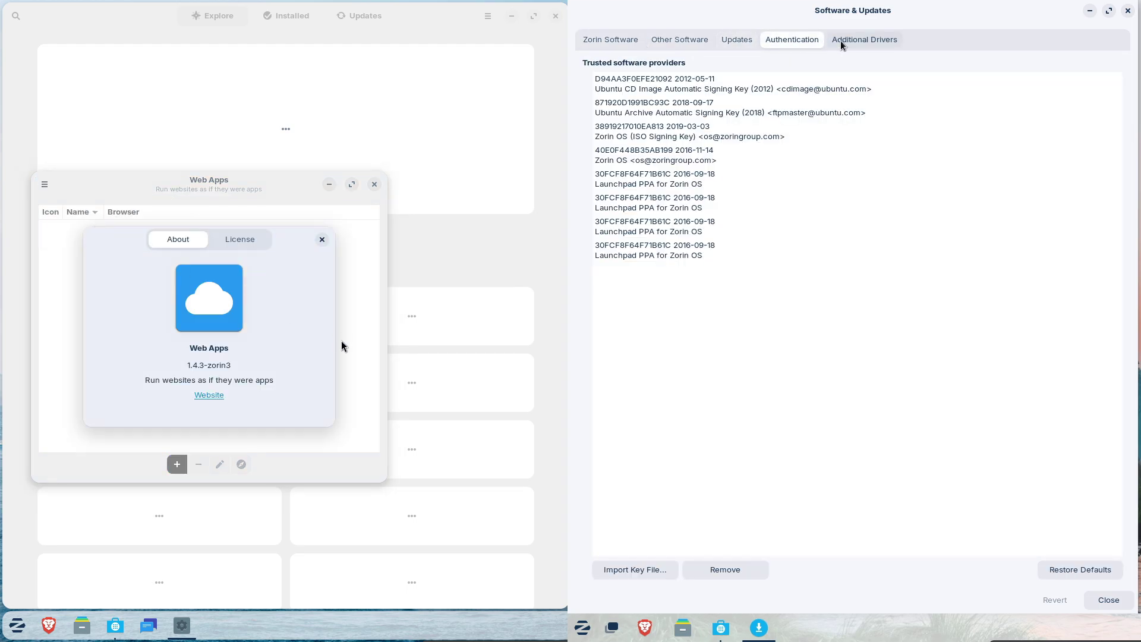
click(856, 40)
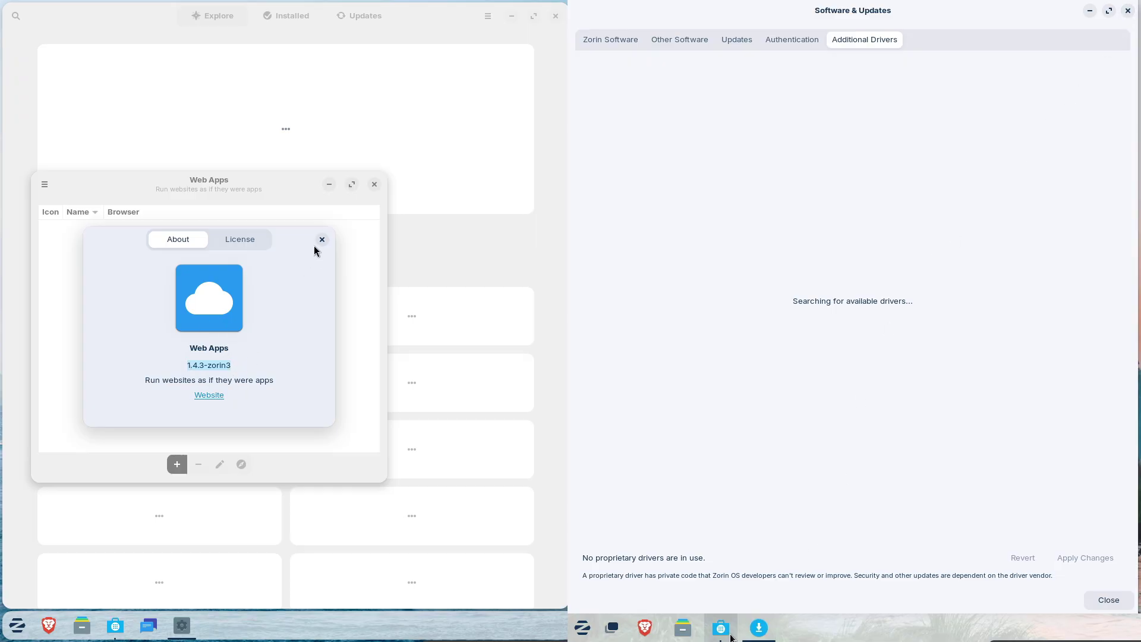
Review the Software store's available updates on Zorin OS 17.3 and close the About Web Apps details on Zorin OS 18.
click(722, 629)
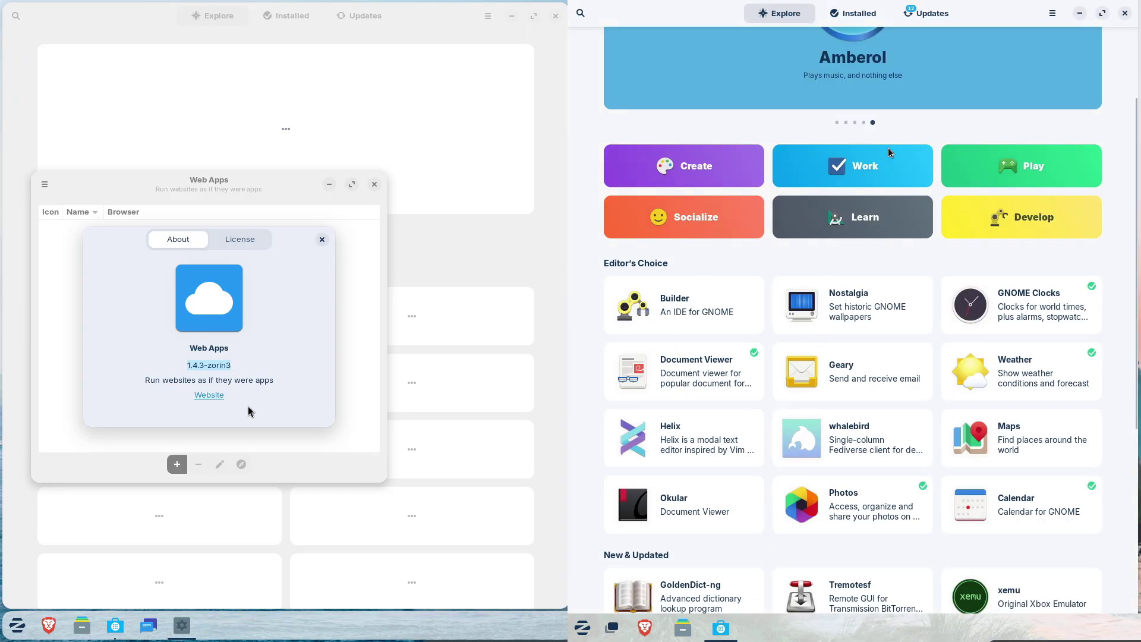
click(920, 12)
click(321, 241)
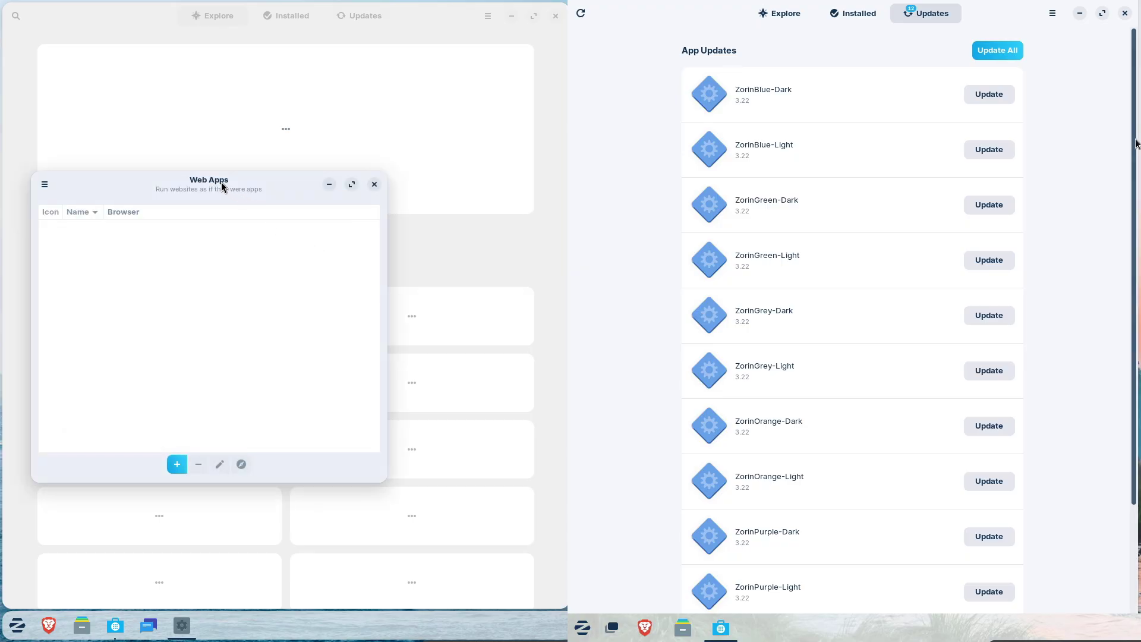
scroll(1125, 390, down, 3)
drag(1119, 308, 1117, 86)
Start a new web app on Zorin OS 18 with name and description youtube, and browse the Explore page on Zorin OS 17.3.
click(233, 466)
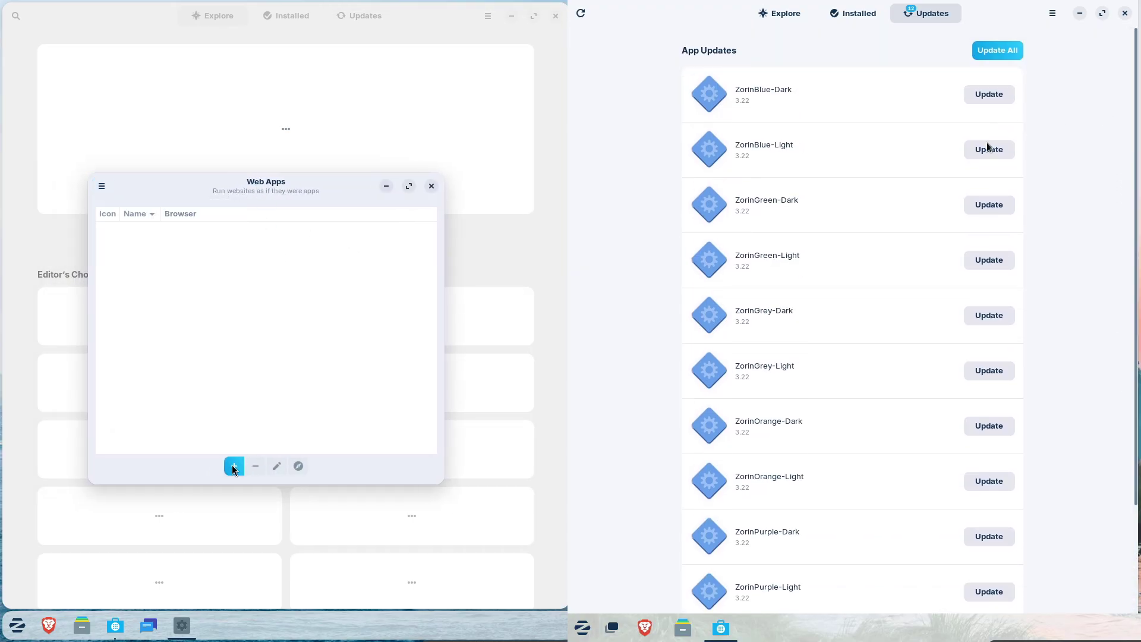
click(233, 466)
click(774, 18)
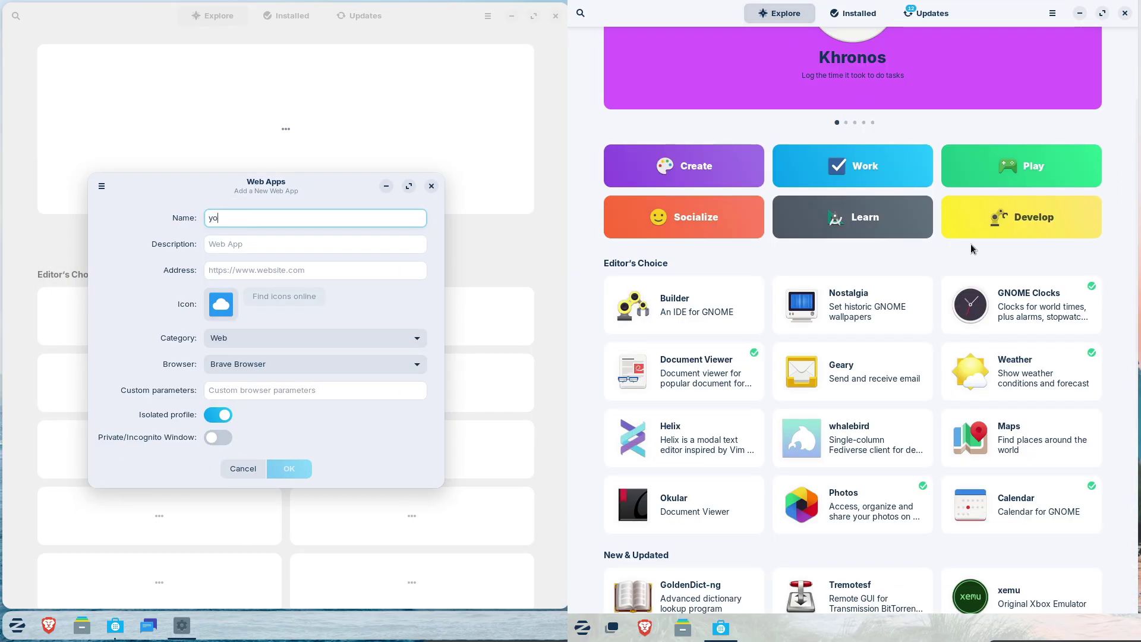
text(youtube)
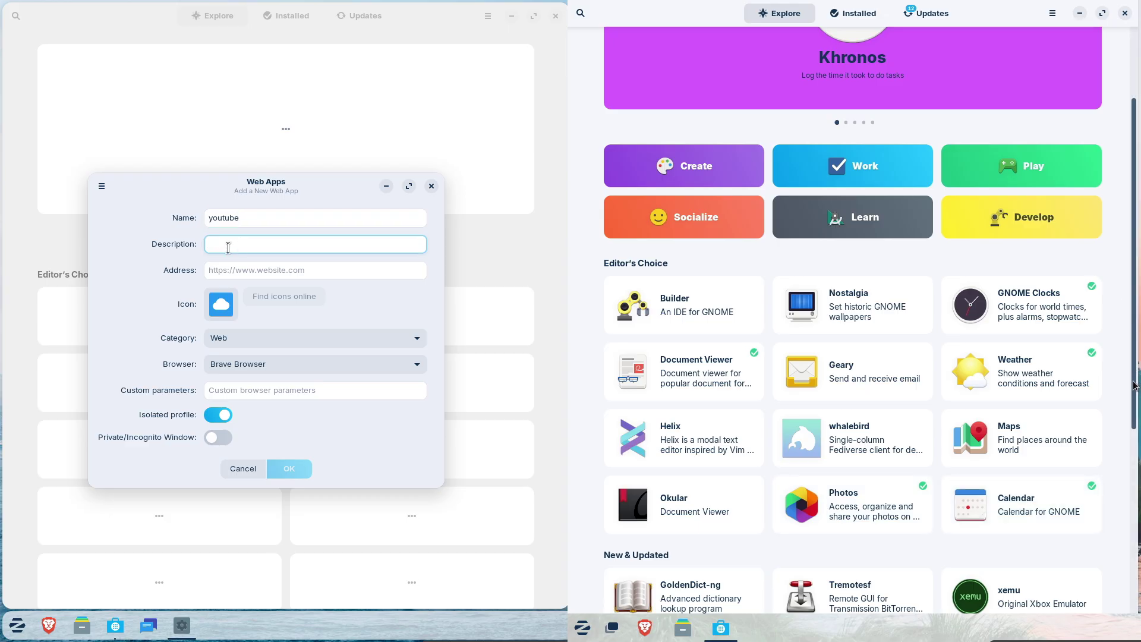
scroll(1132, 386, down, 5)
text(youtube)
Try youtube.com as the web app address on Zorin OS 18 and check Brave's install sources in Software on Zorin OS 17.3.
click(711, 449)
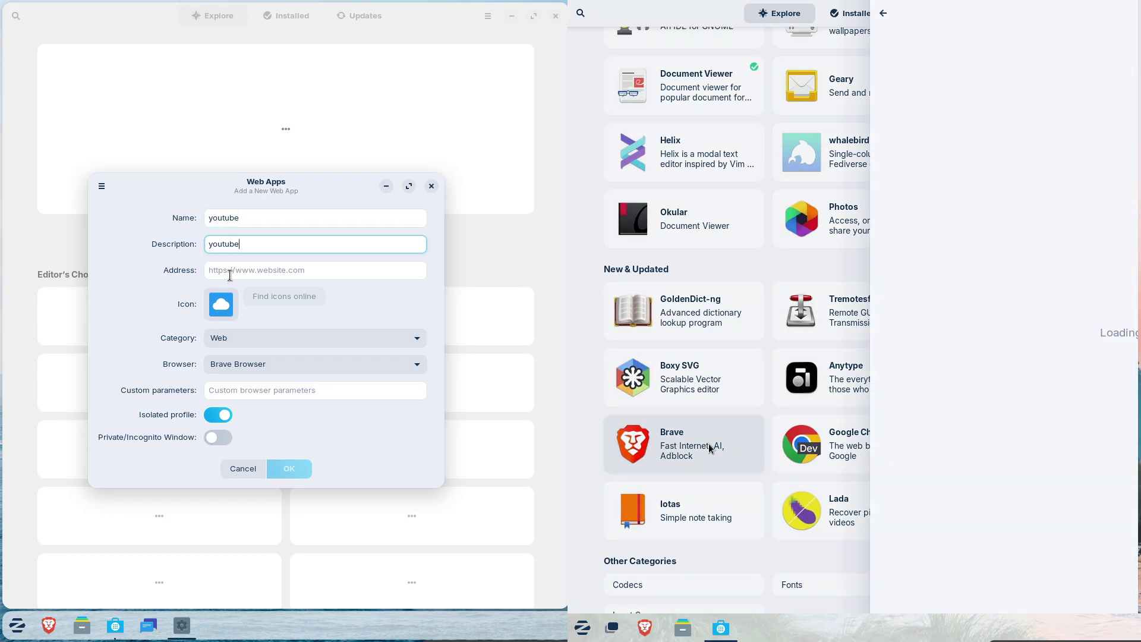
click(230, 275)
text(youtub)
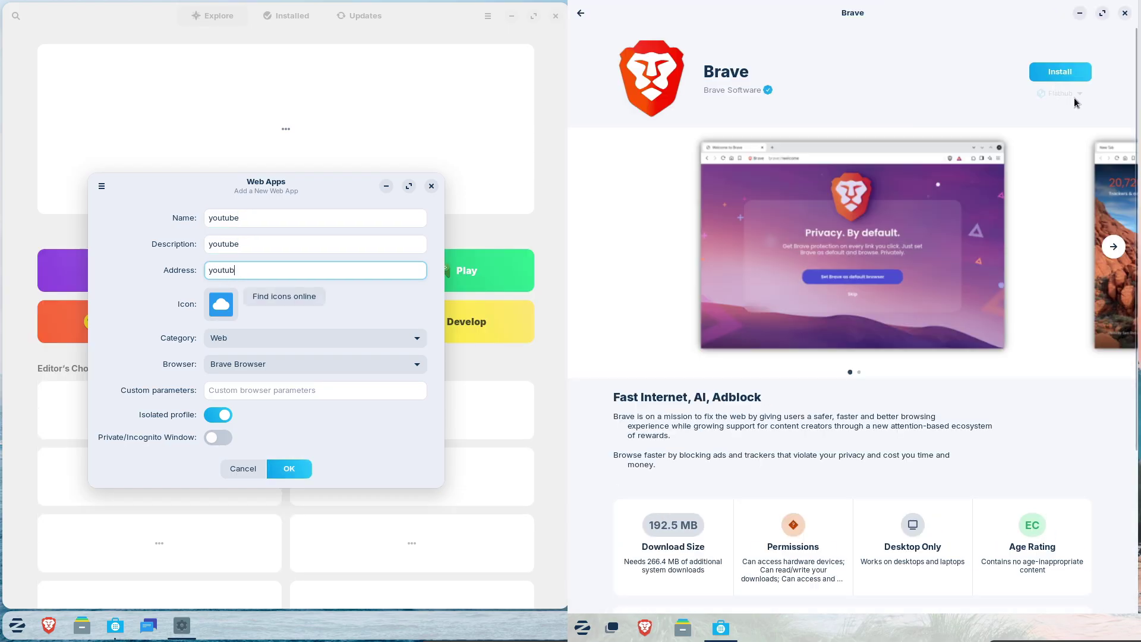
text(e.com)
click(1075, 95)
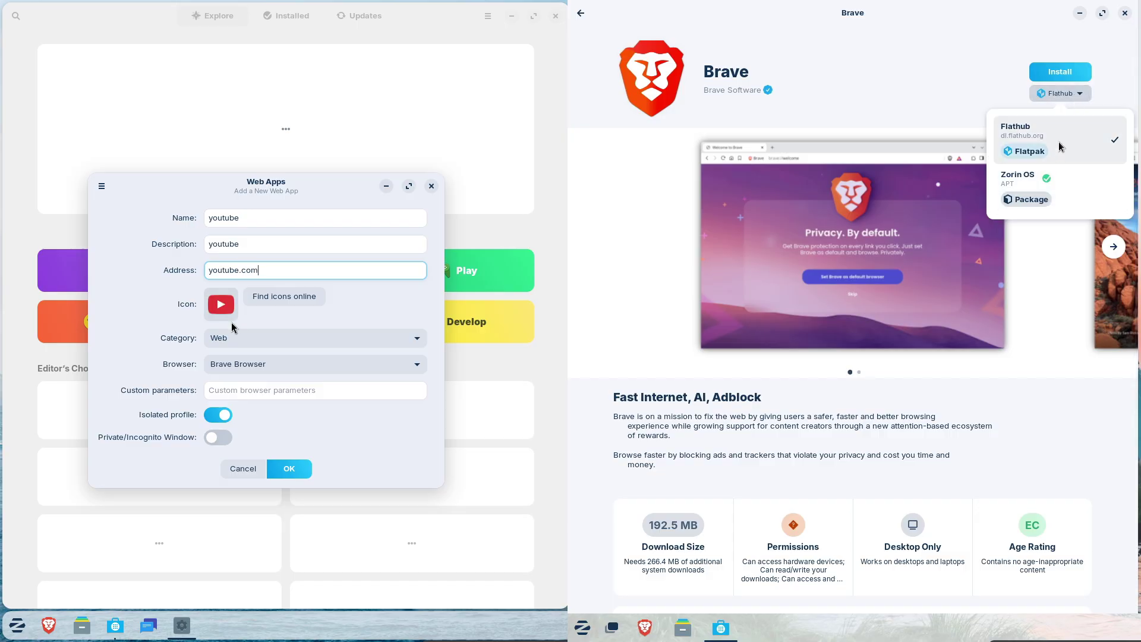
click(654, 52)
click(581, 15)
Try instagram.com and facebook.com as the web app address on Zorin OS 18, and find OBS Studio by searching for obs on Zorin OS 17.3.
drag(238, 270, 196, 266)
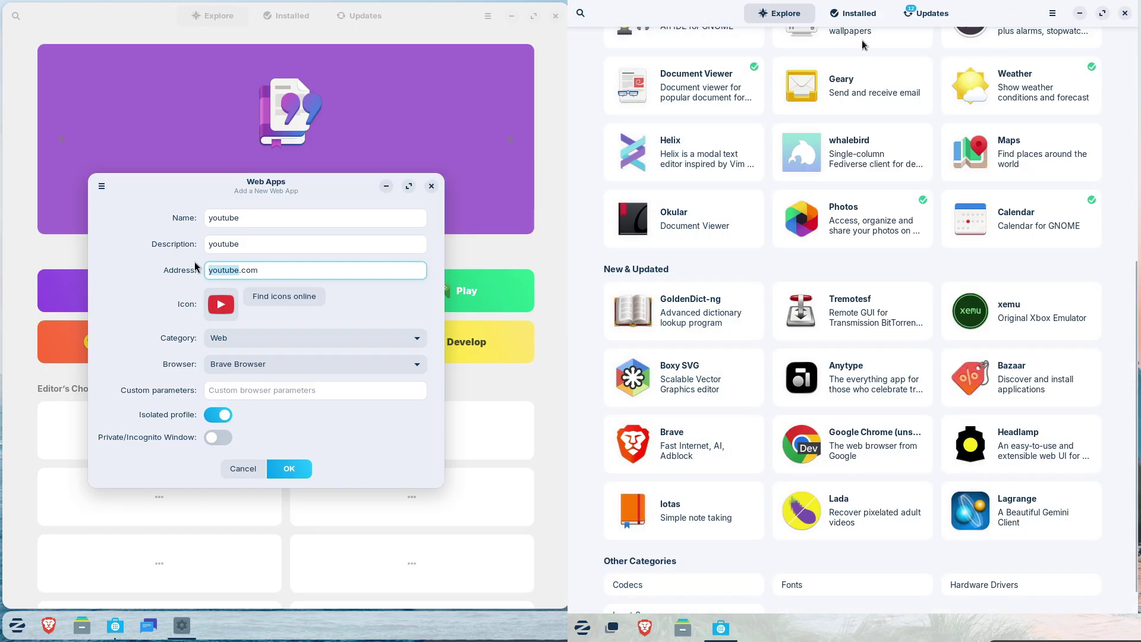
click(581, 14)
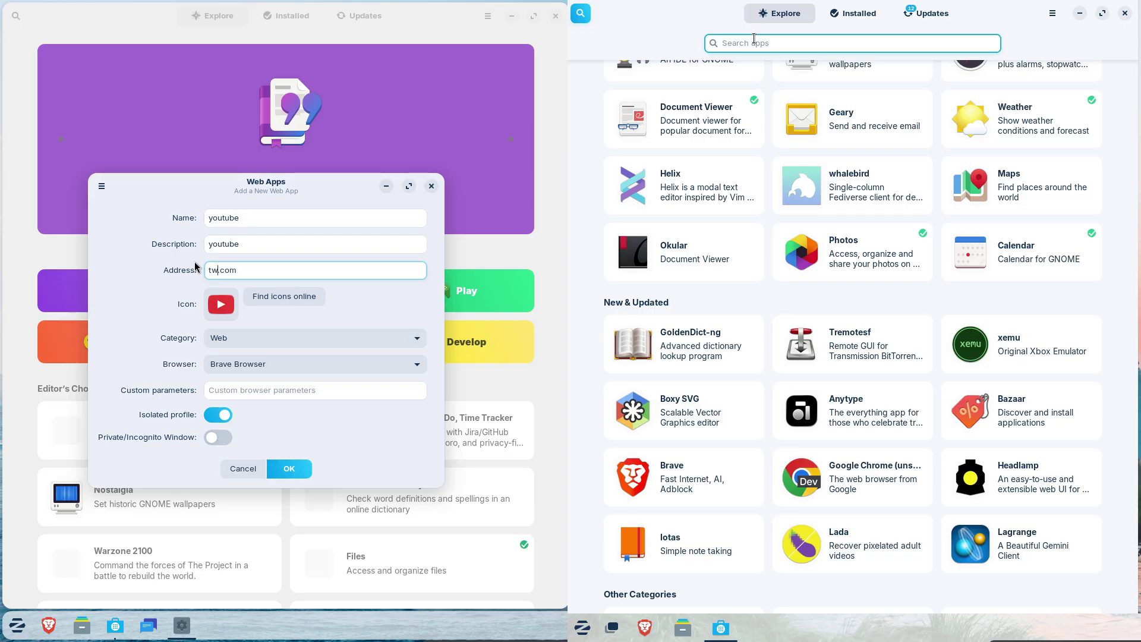
text(obs)
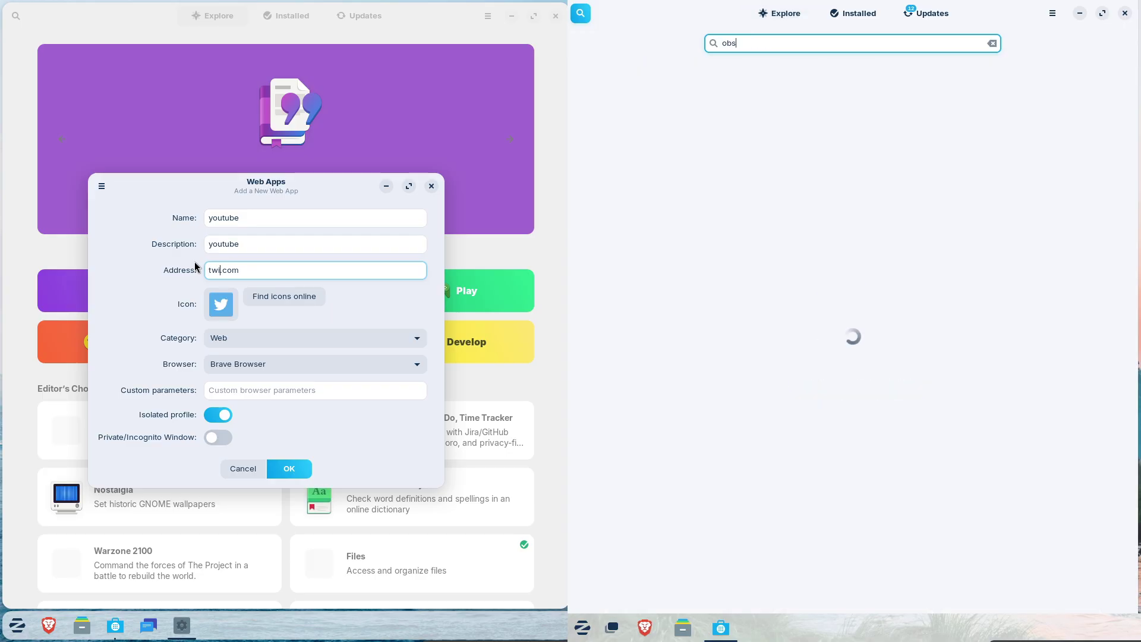
text(instagram)
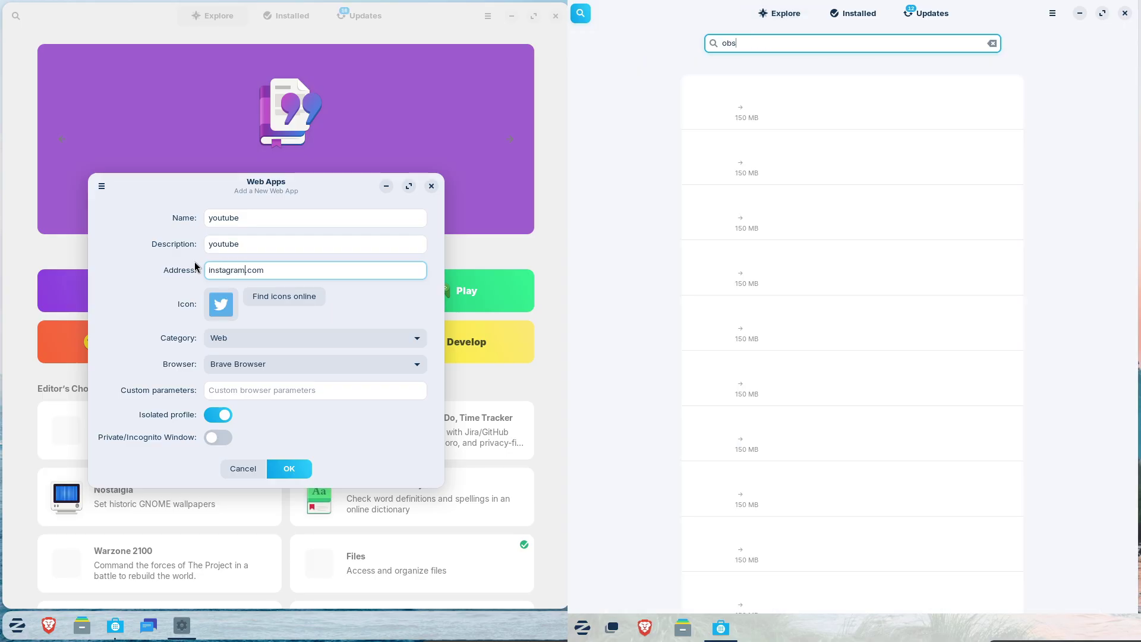
click(825, 107)
key(ctrl+BackSpace)
text(fa)
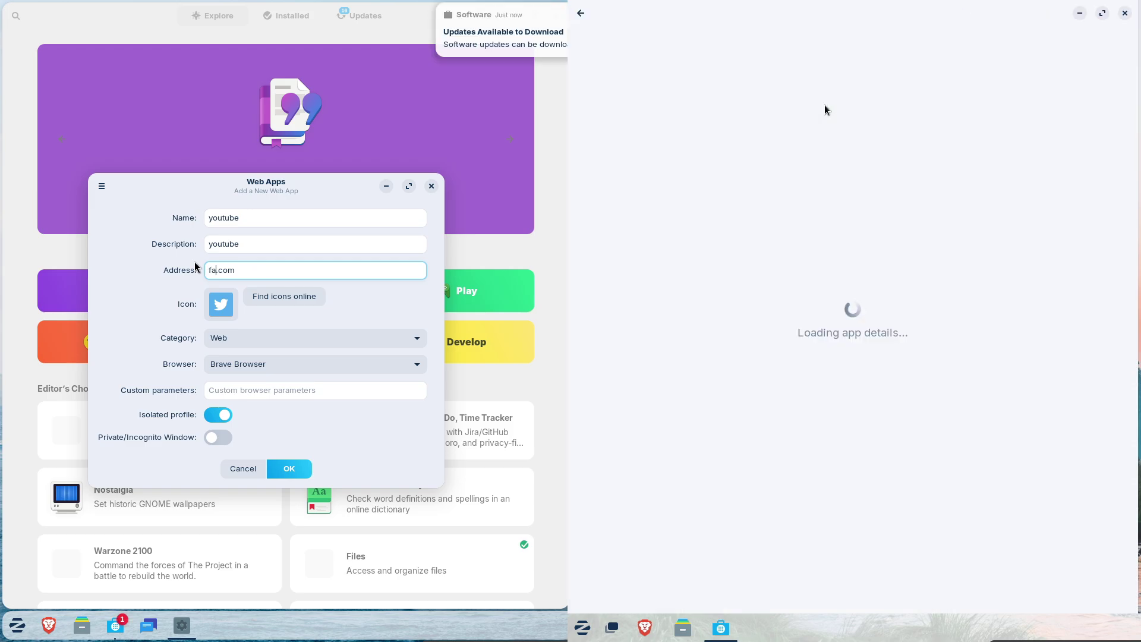
text(cebook)
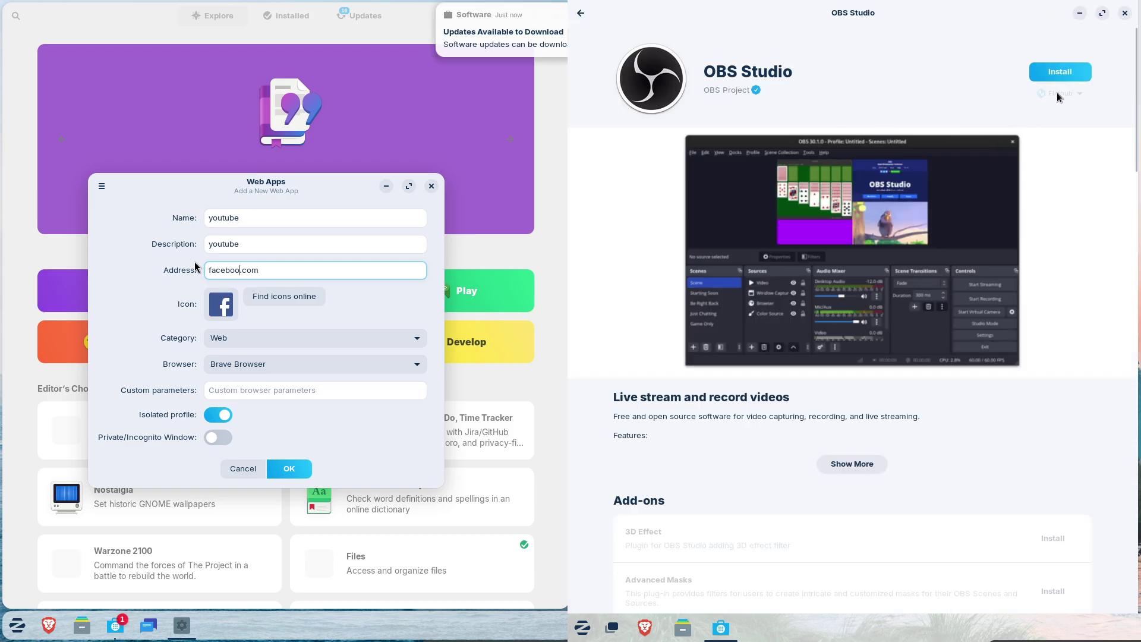
Check OBS Studio's install sources and close Software on Zorin OS 17.3, and try netflix.com as the web app address on Zorin OS 18.
key(ctrl+BackSpace)
click(1057, 93)
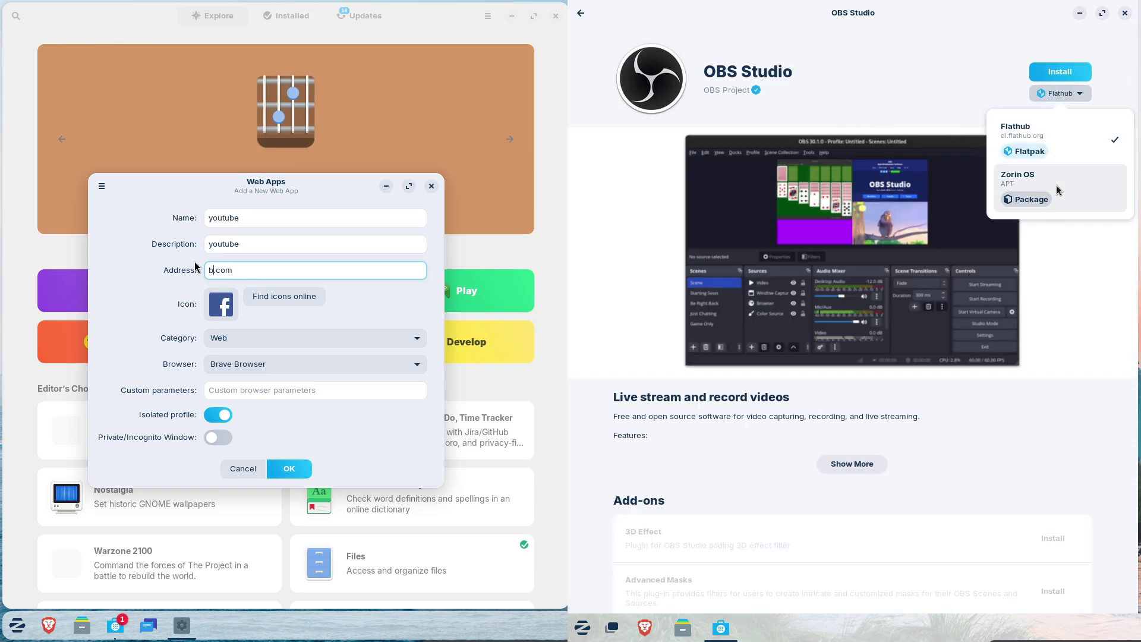
text(bing)
click(878, 114)
key(BackSpace)
click(580, 20)
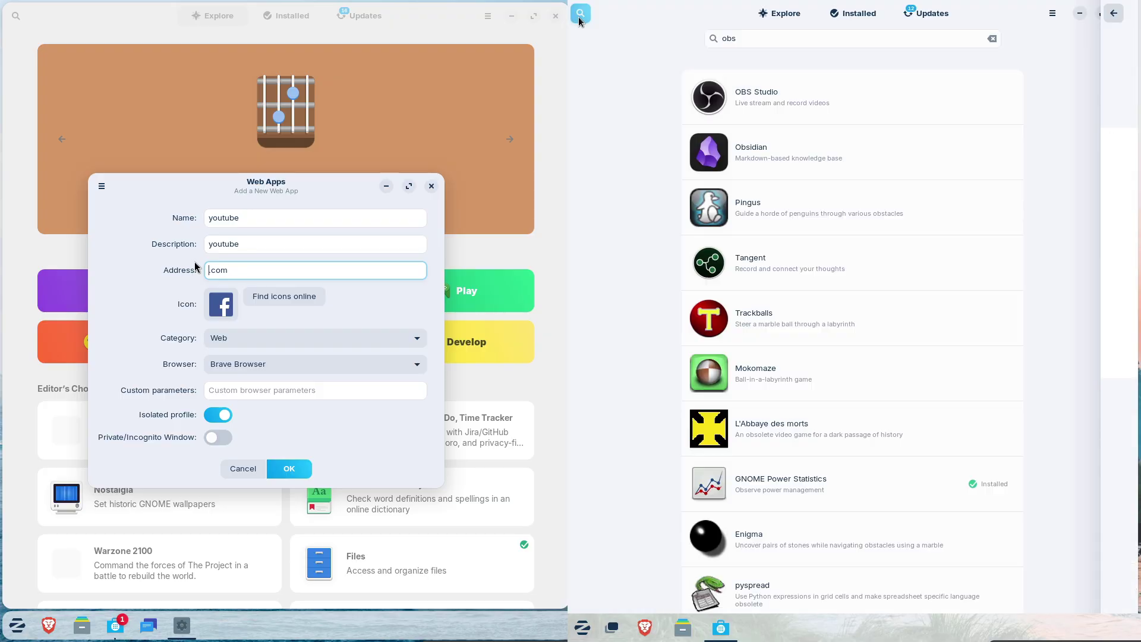
text(netflix)
click(1125, 13)
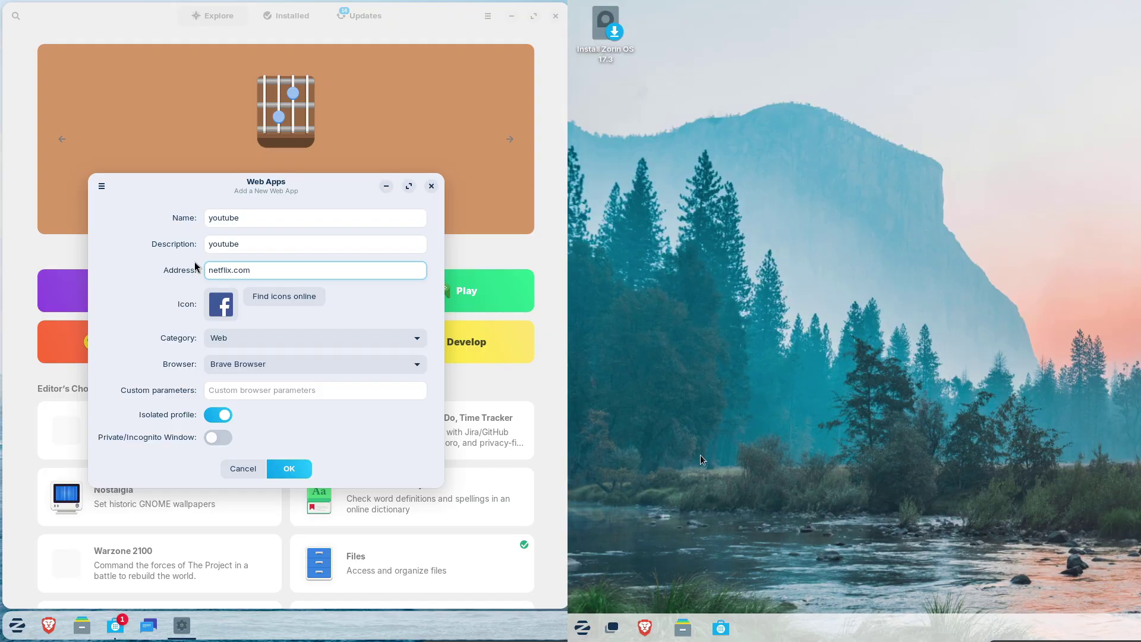
Replace the web app address on Zorin OS 18 with another trial entry, and view the workspace overview on Zorin OS 17.3.
key(BackSpace)
key(BackSpace)
key(BackSpace)
key(BackSpace)
key(BackSpace)
key(BackSpace)
click(612, 627)
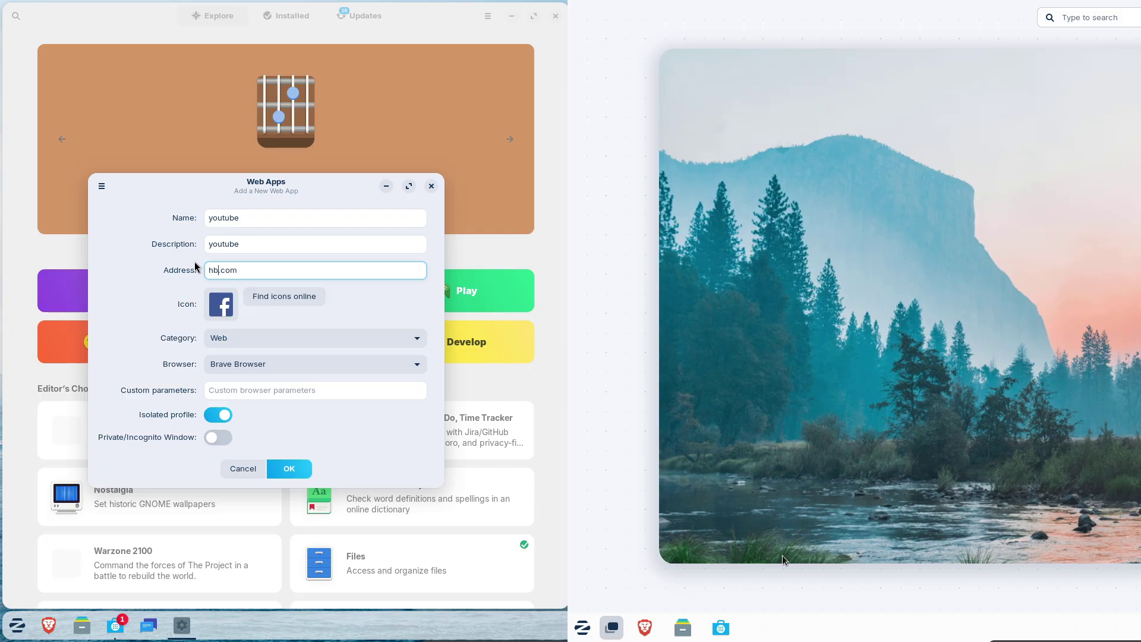
click(662, 543)
key(BackSpace)
key(BackSpace)
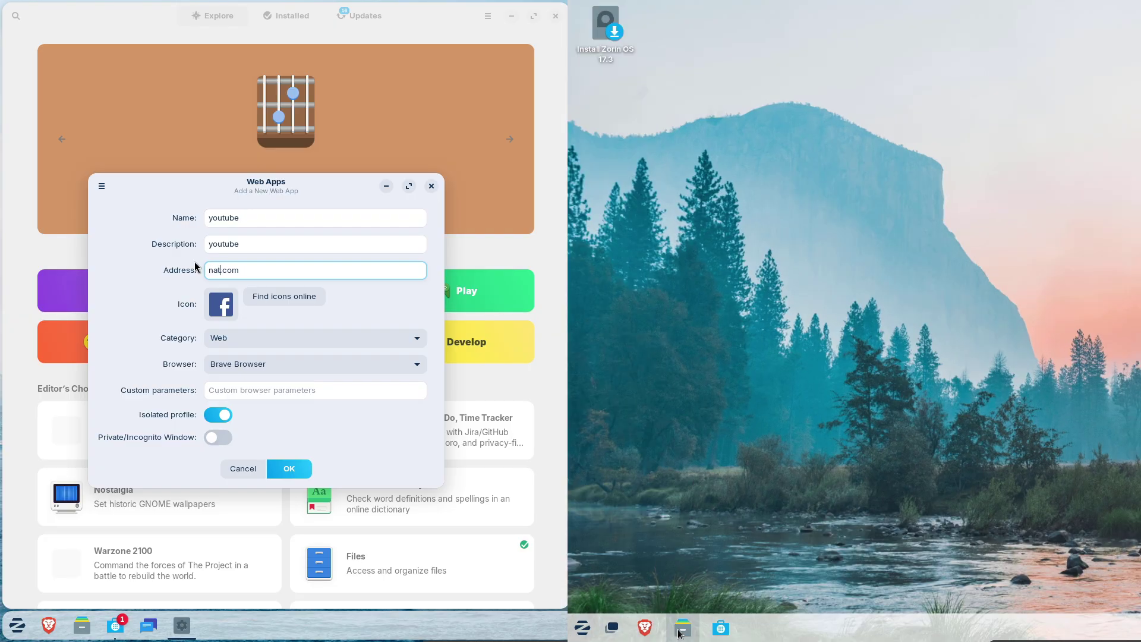
Clear the web app address on Zorin OS 18, and open, maximize, minimize and restore Files on Zorin OS 17.3.
key(BackSpace)
key(BackSpace)
key(BackSpace)
key(BackSpace)
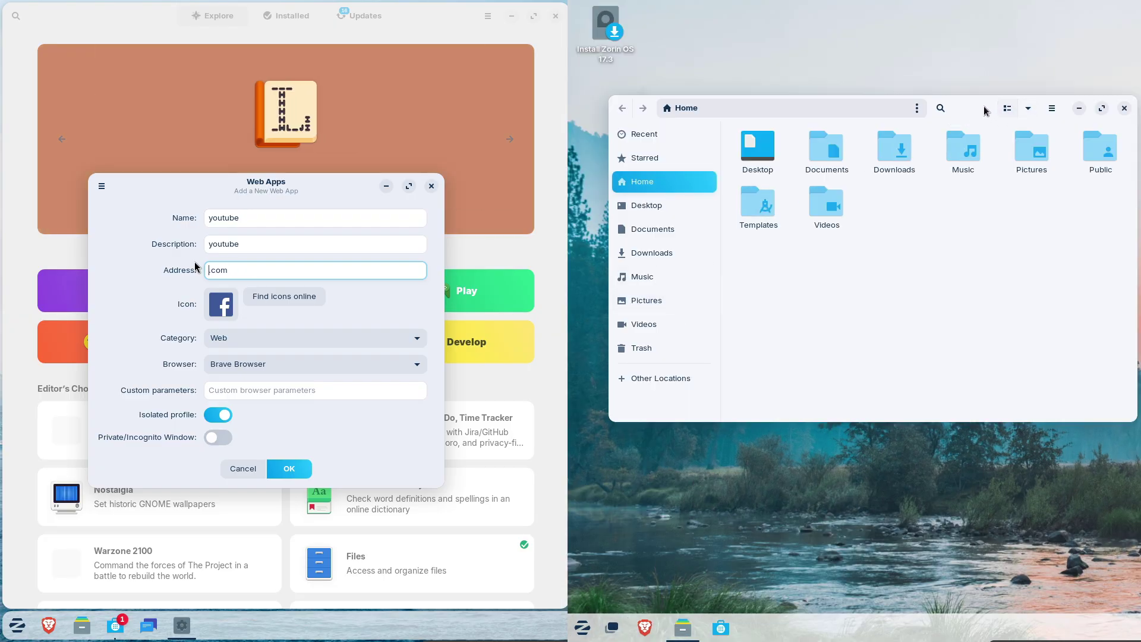
double_click(985, 111)
click(1083, 13)
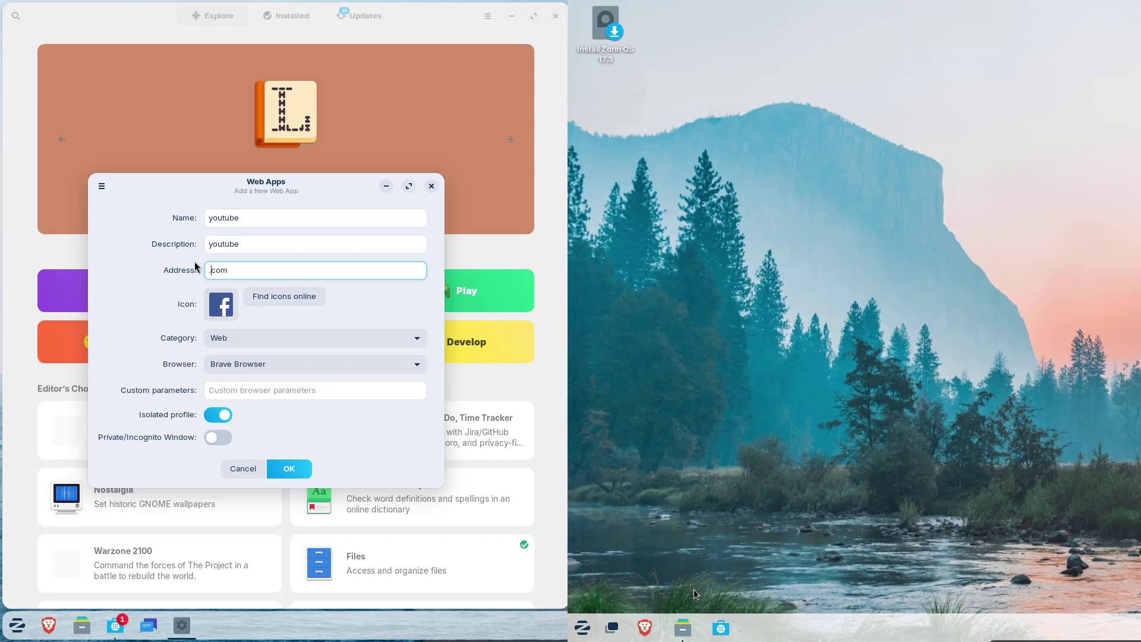
key(BackSpace)
click(683, 627)
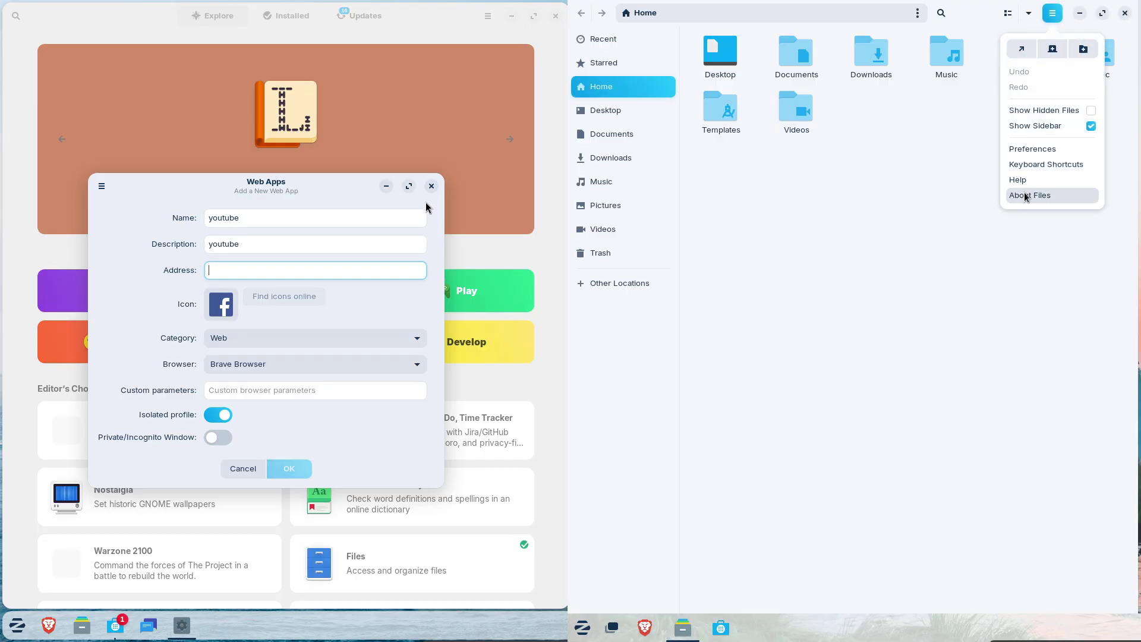
Check the Files preferences on Zorin OS 17.3 and the About Web Apps details on Zorin OS 18, then close Web Apps.
click(1024, 153)
click(101, 186)
click(137, 228)
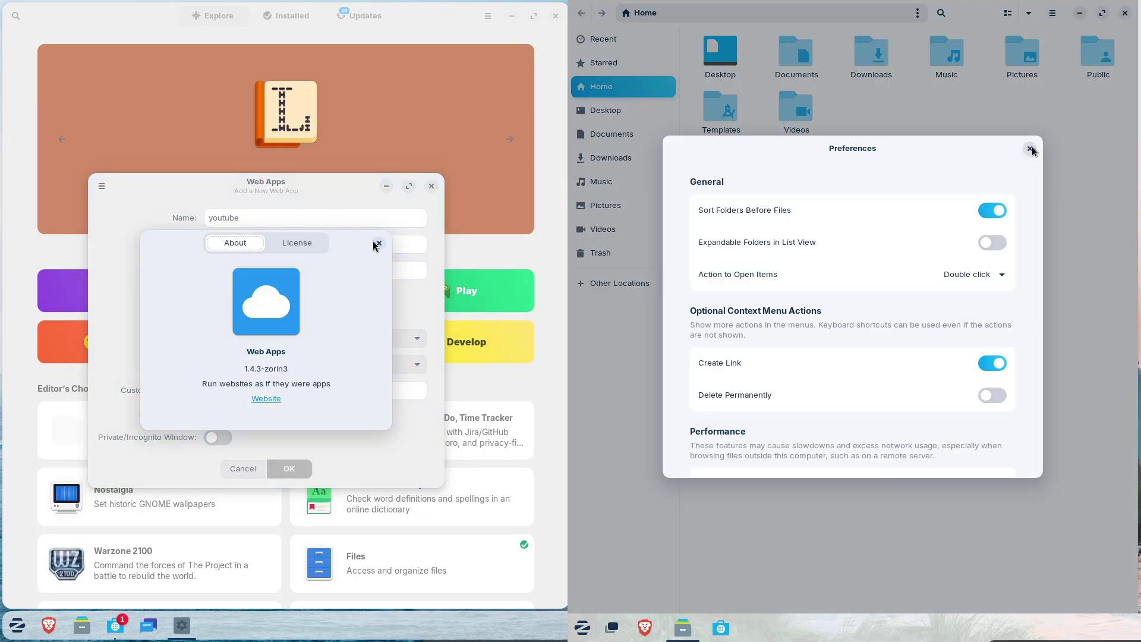
click(374, 244)
click(1030, 149)
click(432, 186)
View the About Files details and close Files on Zorin OS 17.3, and review the Software store's available updates on Zorin OS 18.
click(1052, 13)
click(1034, 195)
click(365, 21)
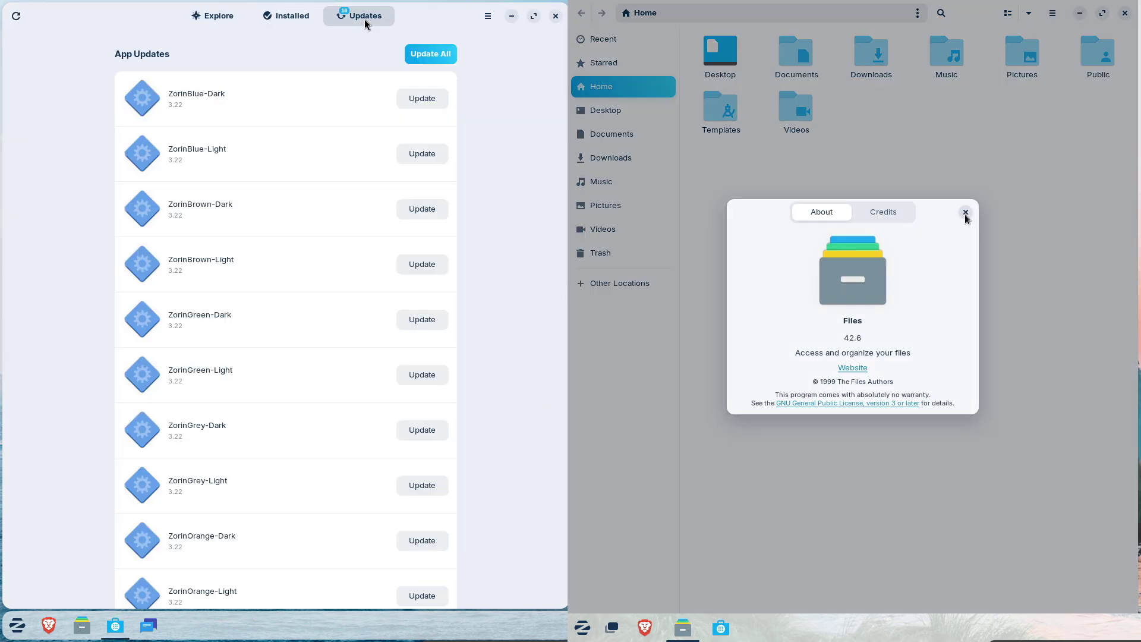
click(965, 214)
drag(564, 125, 547, 73)
click(1124, 16)
Search the apps for htop on Zorin OS 17.3, and view the Installed list and Discord's page in Software on Zorin OS 18.
click(583, 618)
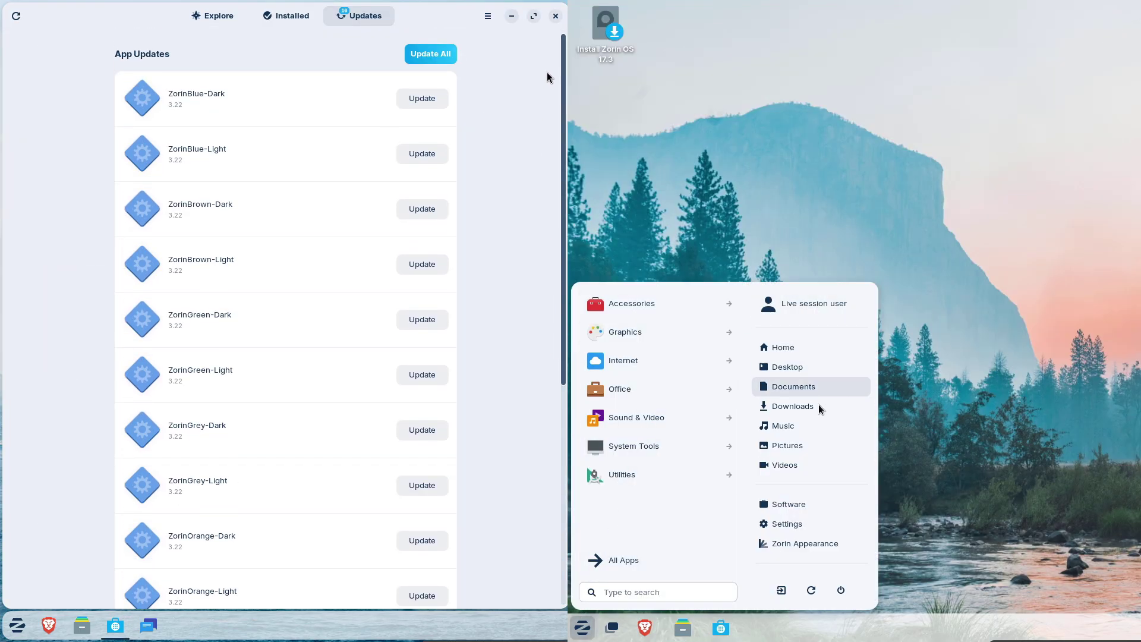
click(277, 24)
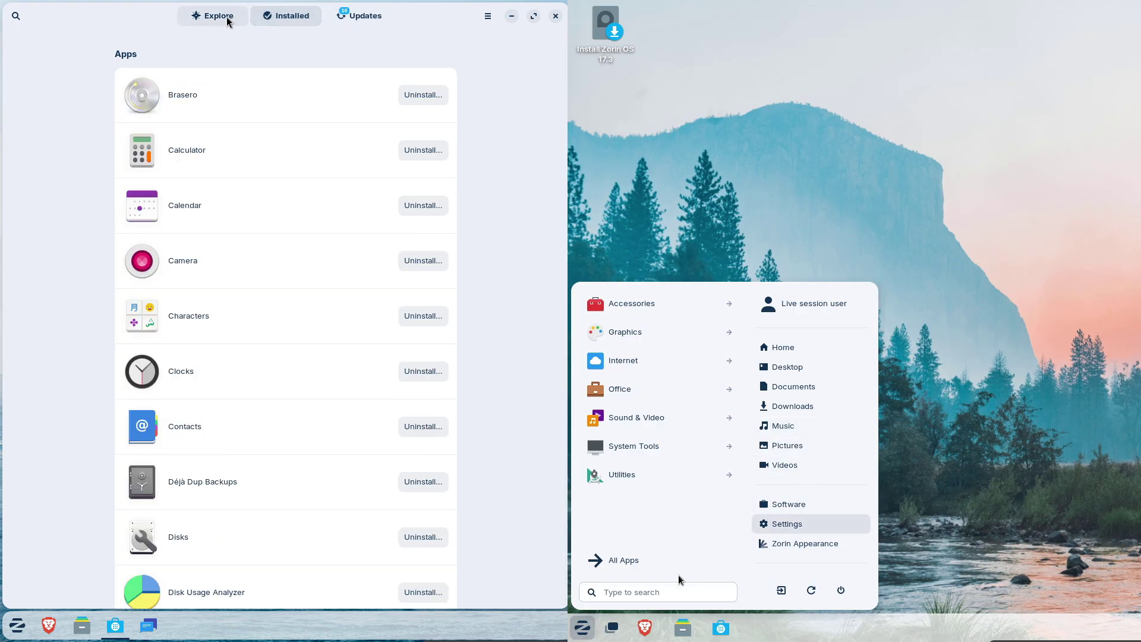
click(229, 19)
text(http)
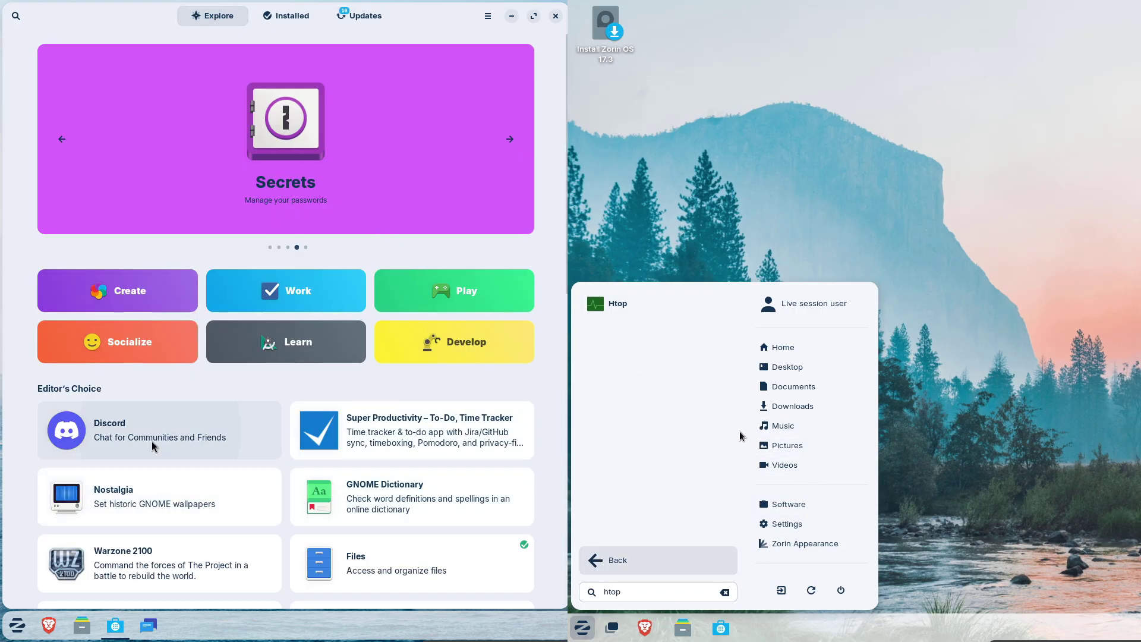
click(152, 441)
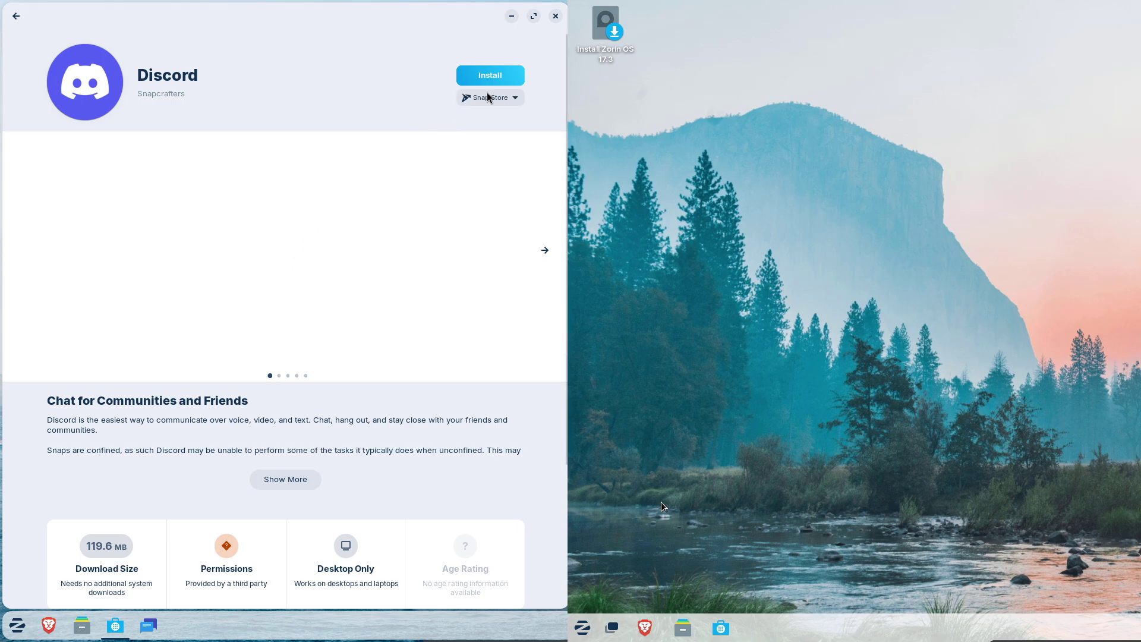
click(20, 23)
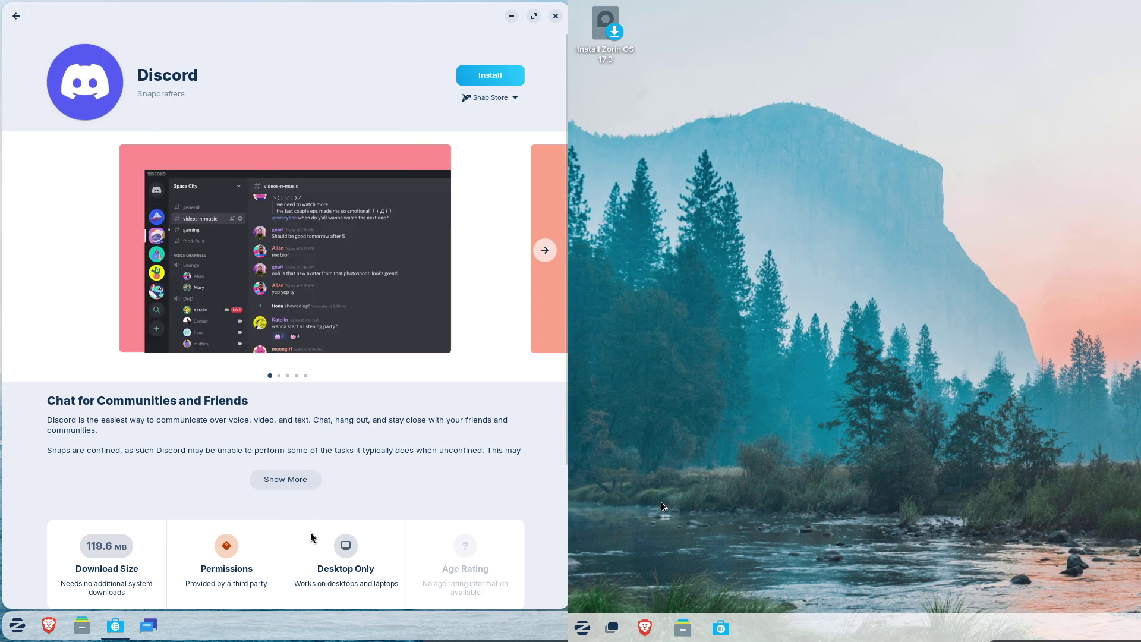
Leave Discord's page and search Software for obs on Zorin OS 18, and cancel the keyring password prompt on Zorin OS 17.3.
click(16, 16)
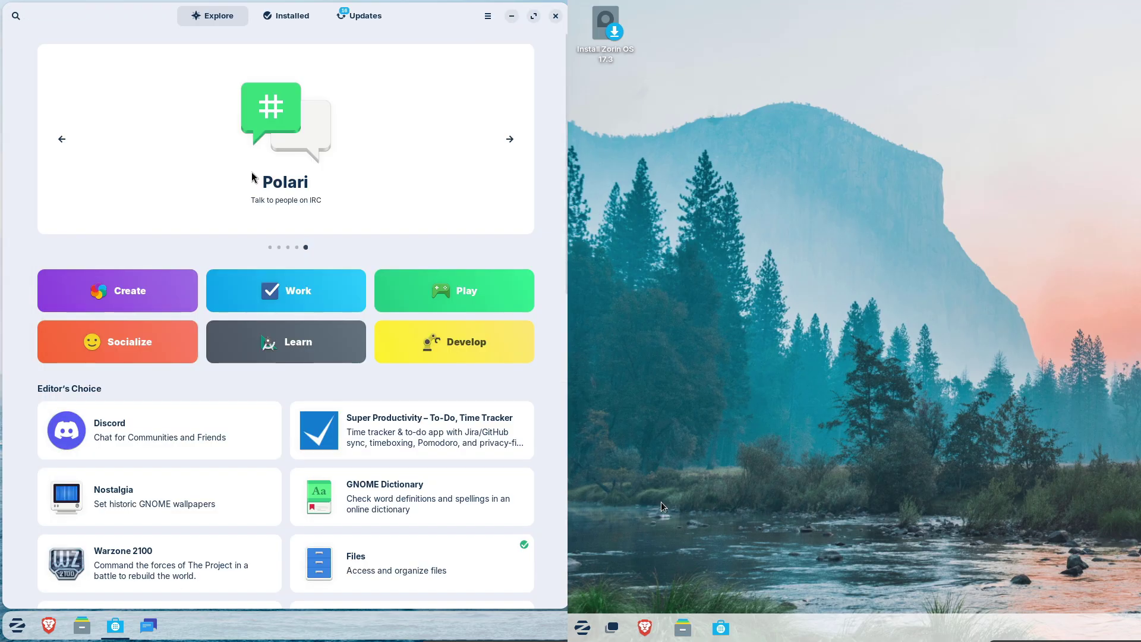
click(16, 16)
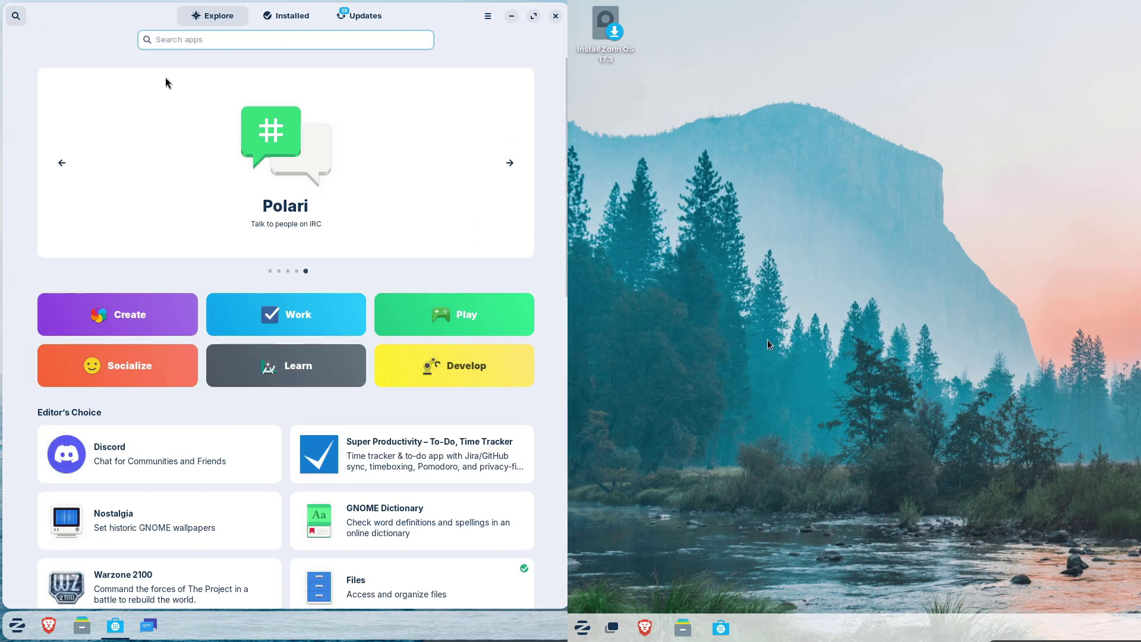
text(obs)
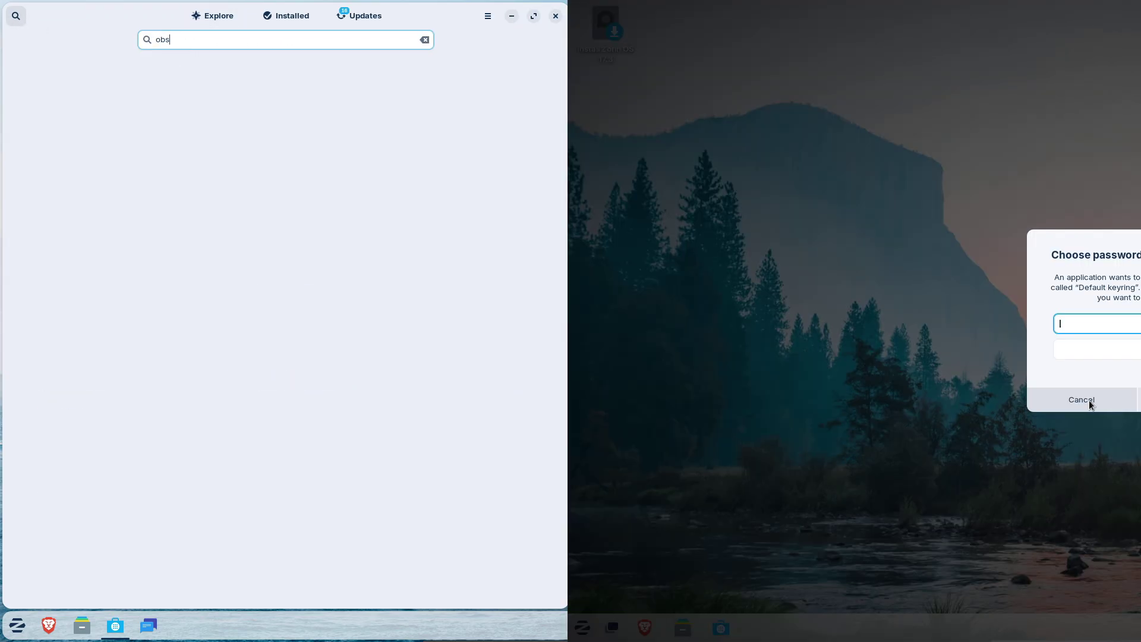
click(1081, 400)
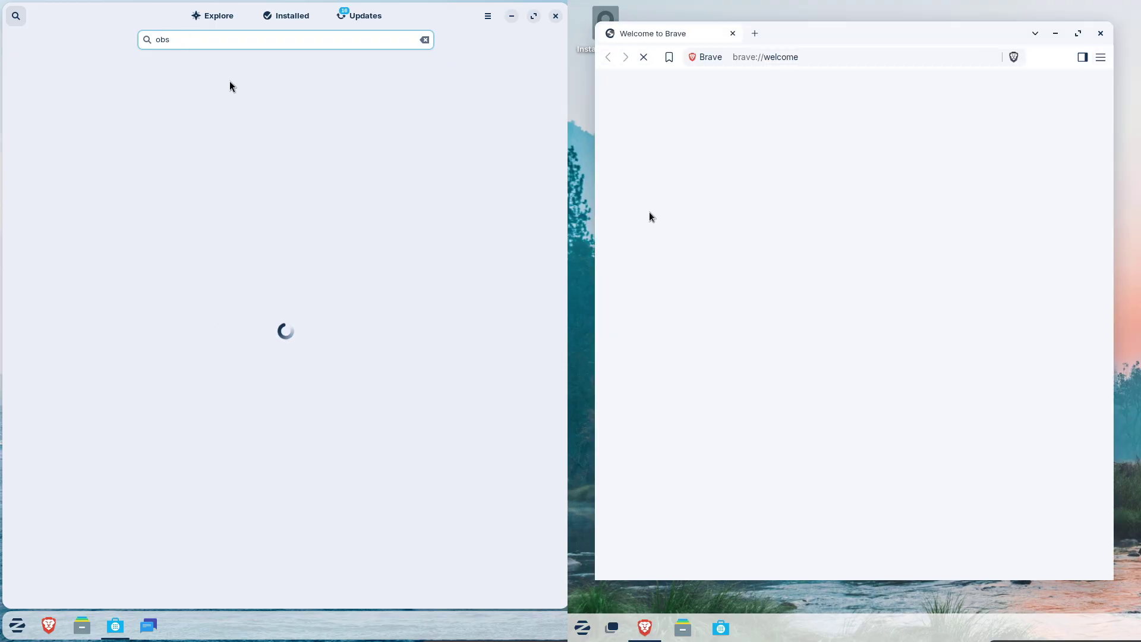
Tile Brave to the left half of Zorin OS 17.3 and view its About Brave details, dismissing the update notice.
drag(876, 37, 568, 91)
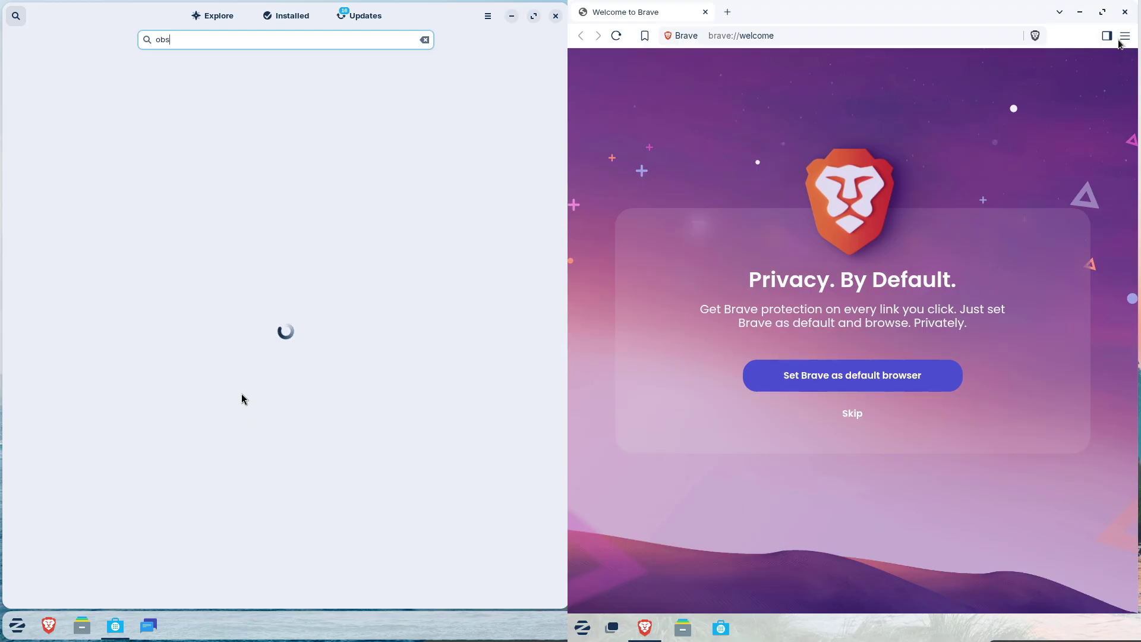
click(1124, 37)
right_click(199, 624)
click(1138, 428)
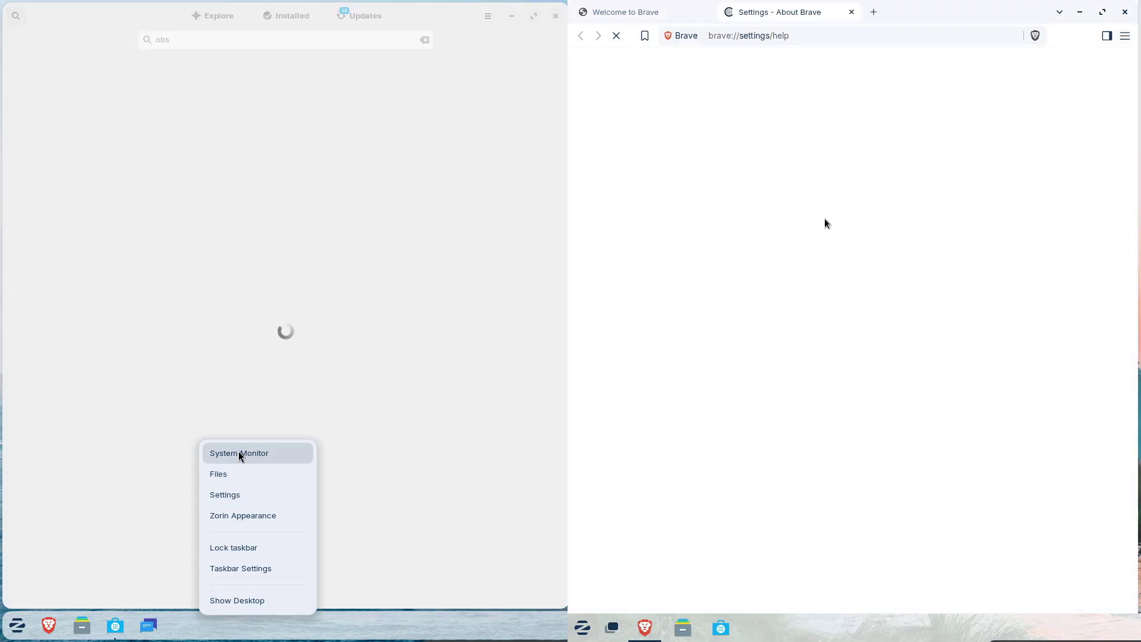
click(331, 629)
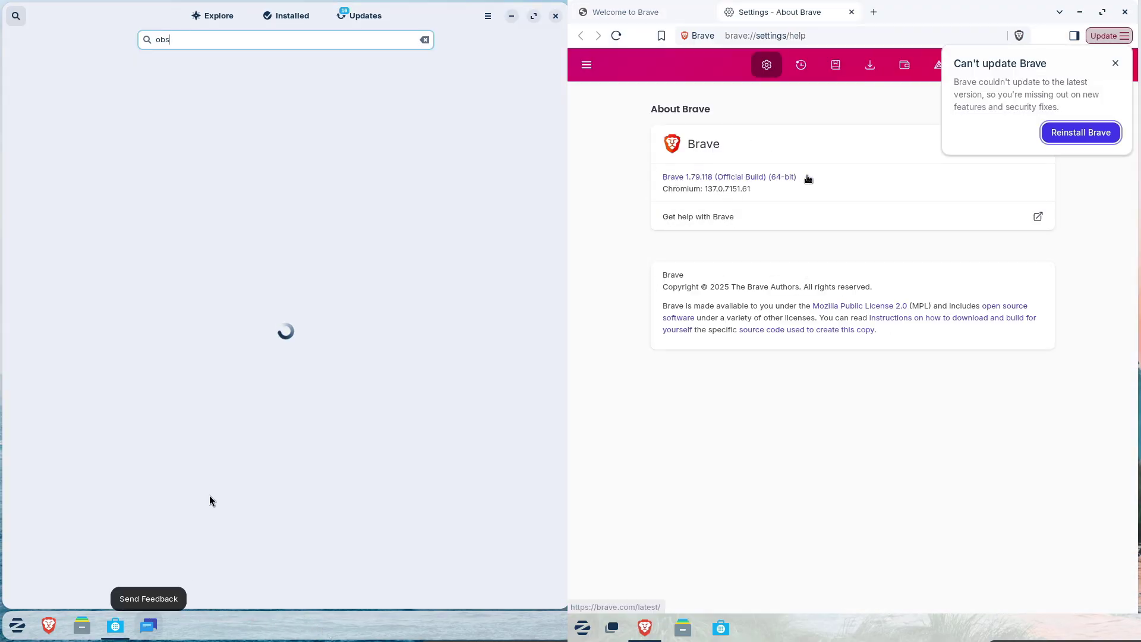
click(1115, 63)
Launch Htop and cancel the keyring prompt on Zorin OS 18, and replace About Brave with zorin.com on Zorin OS 17.3.
click(17, 626)
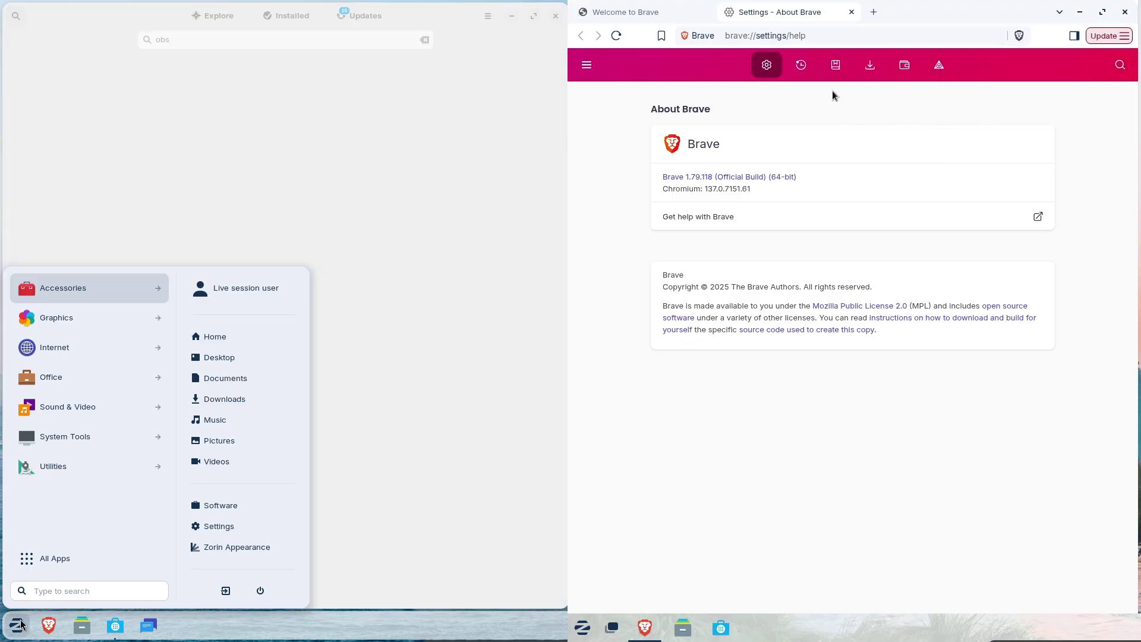
click(851, 12)
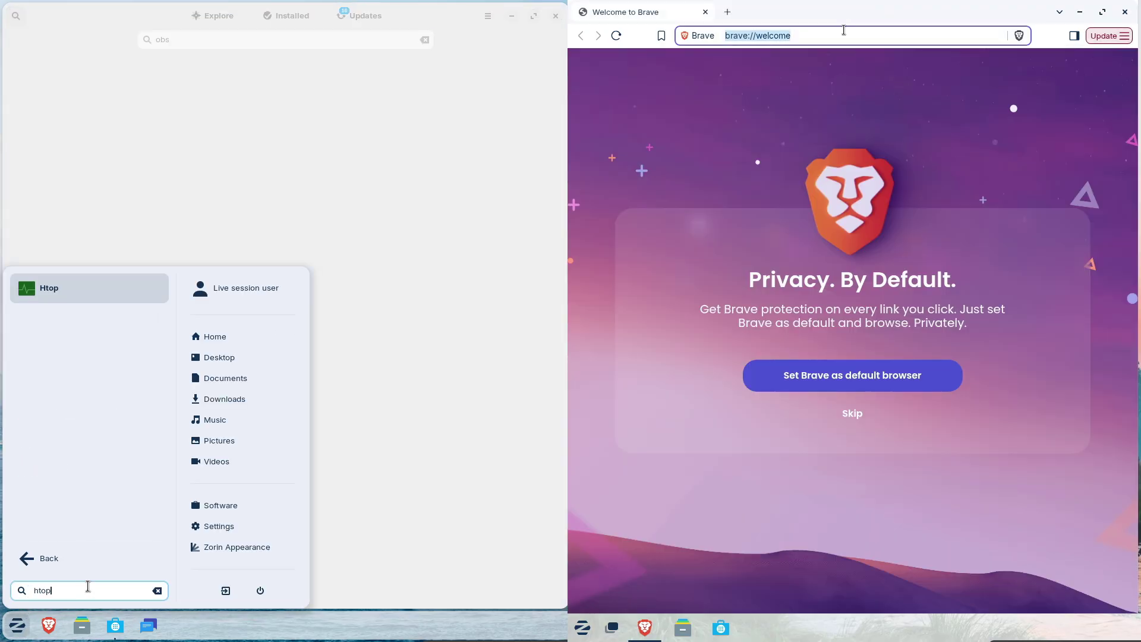
text(zorin.com)
click(72, 293)
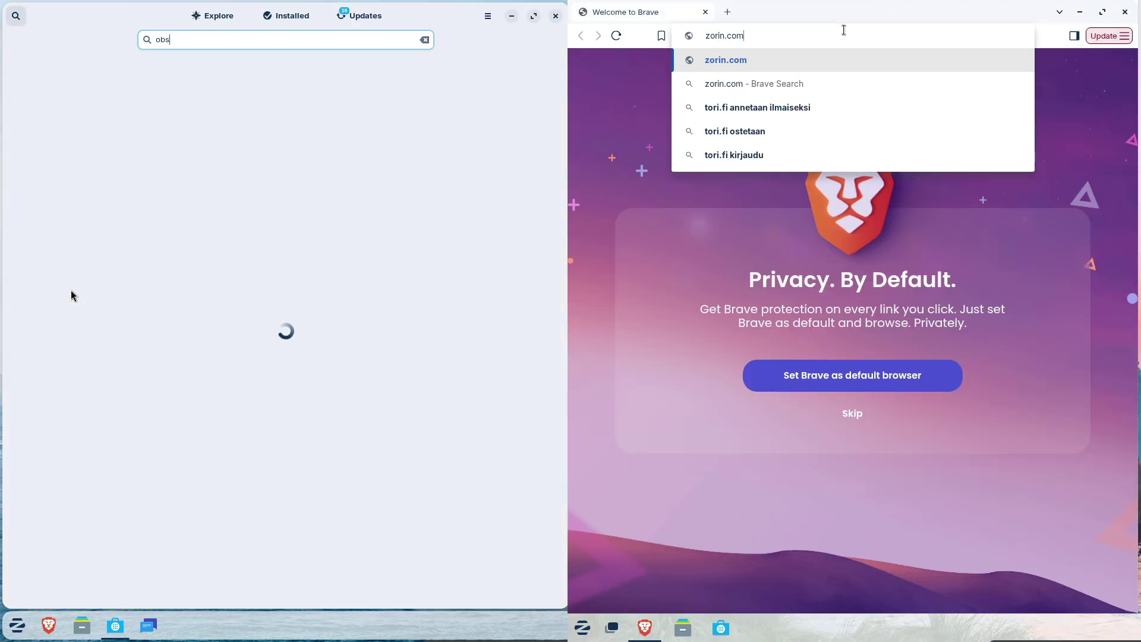
key(Return)
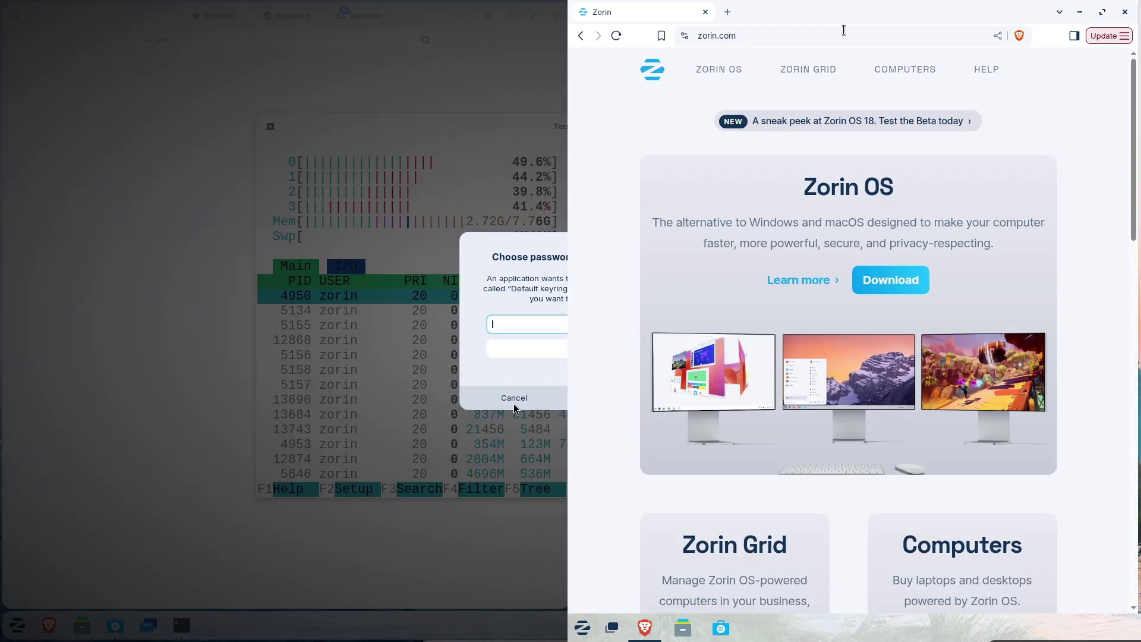
click(515, 407)
click(513, 397)
Look over the Zorin homepage on Zorin OS 17.3, and tile the Htop terminal to the left half on Zorin OS 18.
scroll(1104, 398, down, 10)
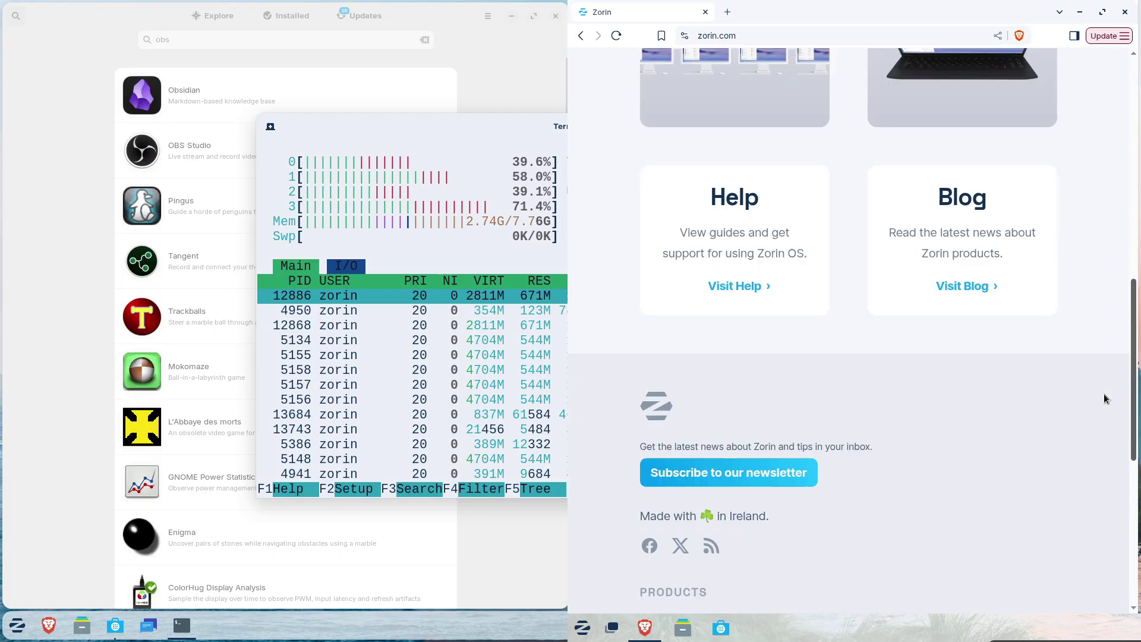
drag(1104, 398, 1097, 527)
drag(573, 126, 4, 184)
drag(1097, 527, 1103, 179)
drag(3, 183, 4, 183)
drag(1103, 178, 1097, 89)
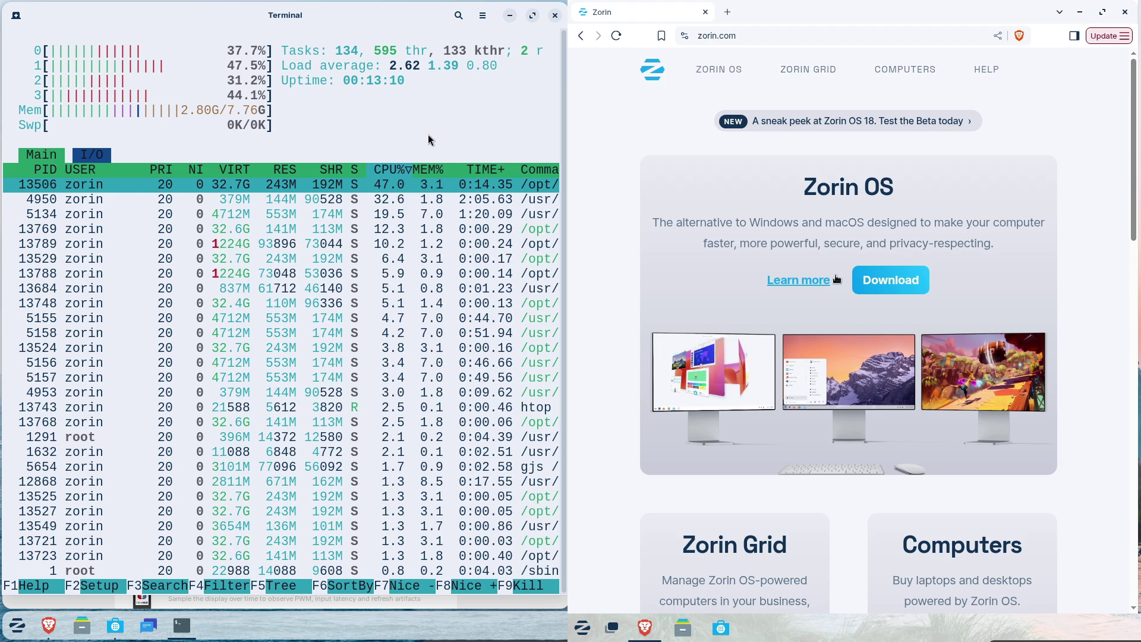
Open OBS Studio's page from the Software search results on Zorin OS 18, and view the Zorin Download page on Zorin OS 17.3.
click(116, 626)
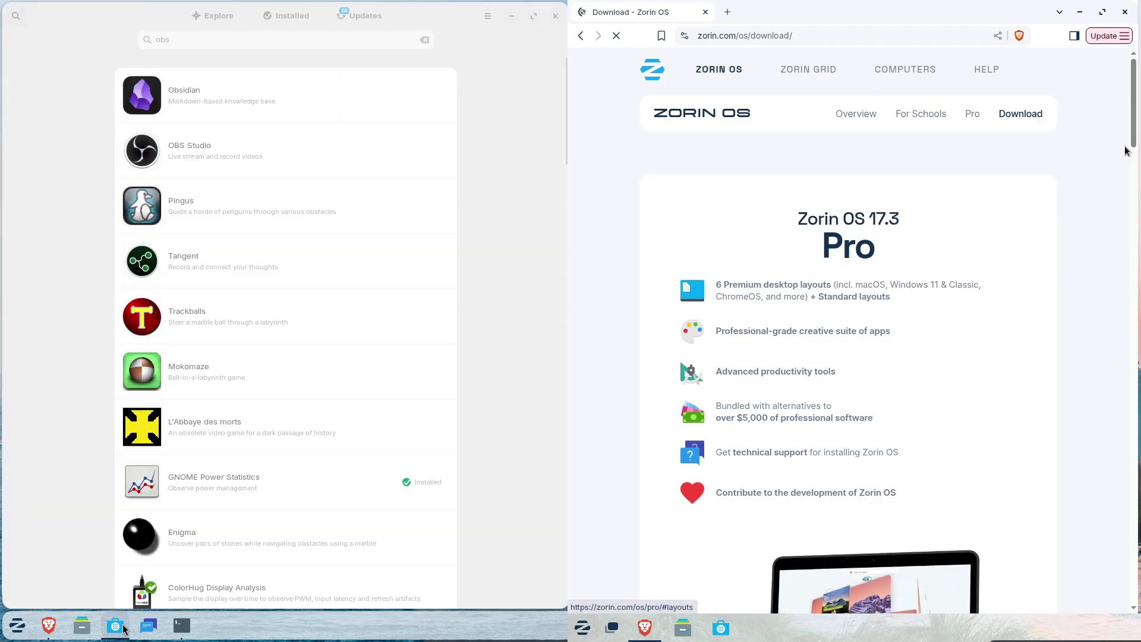
drag(1132, 143, 1131, 167)
click(282, 145)
scroll(1131, 166, up, 3)
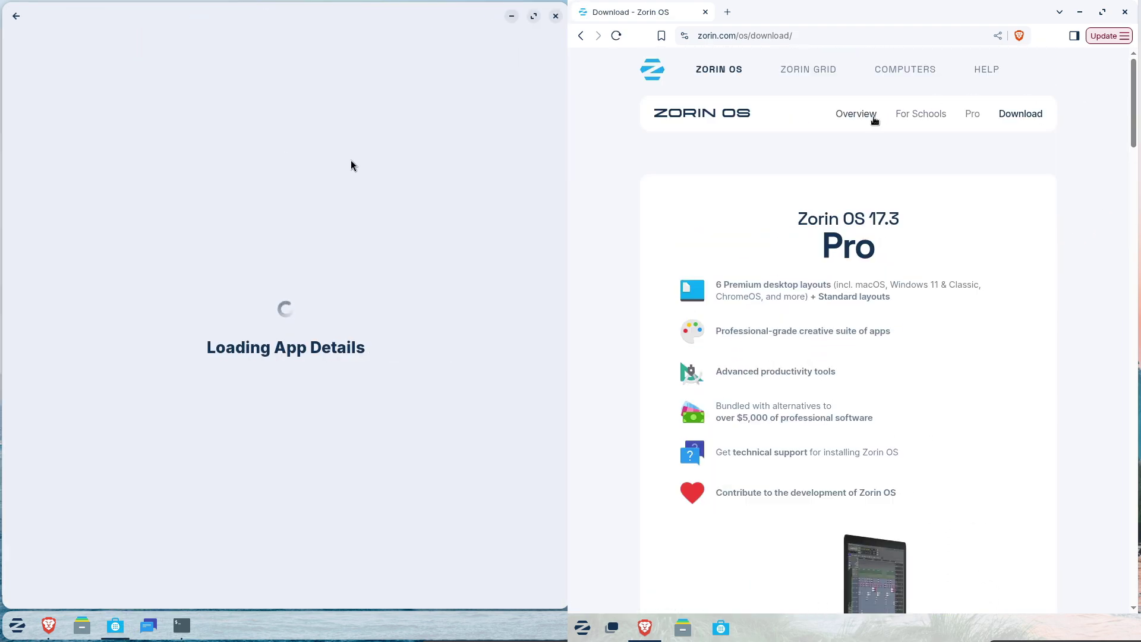
View the Overview, For Schools, Pro and Download pages on Zorin OS 17.3, and list OBS Studio's install sources on Zorin OS 18.
click(872, 116)
click(890, 115)
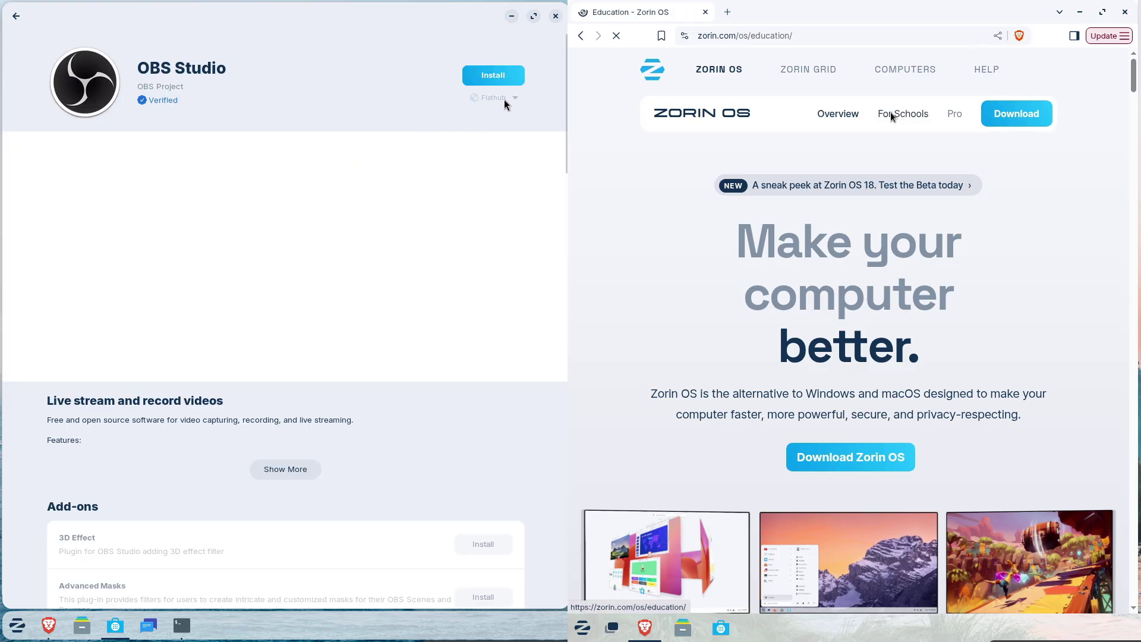
click(973, 114)
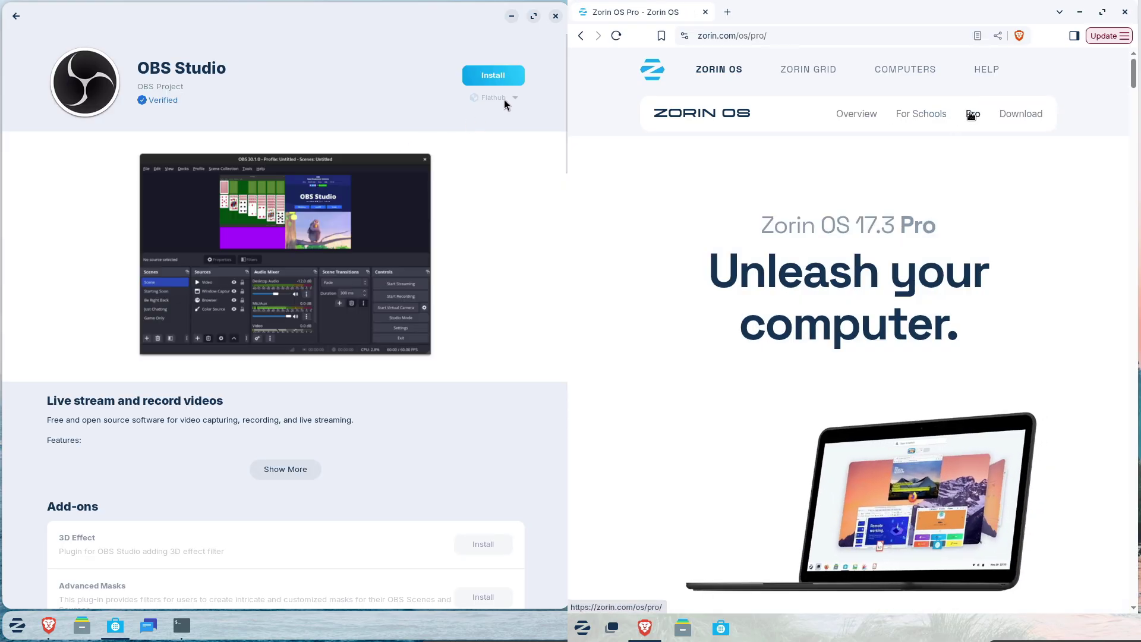
click(1023, 114)
click(486, 102)
drag(1132, 127, 1133, 258)
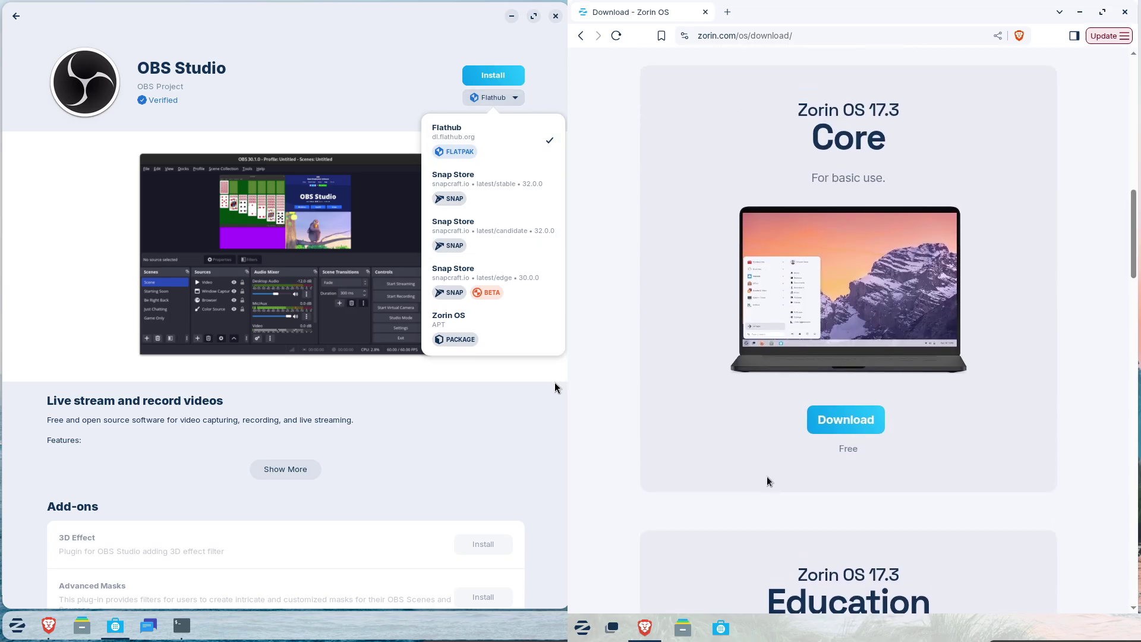
Close Software on Zorin OS 18, and examine the Education edition's download section on Zorin OS 17.3.
click(555, 16)
click(555, 16)
scroll(762, 455, down, 7)
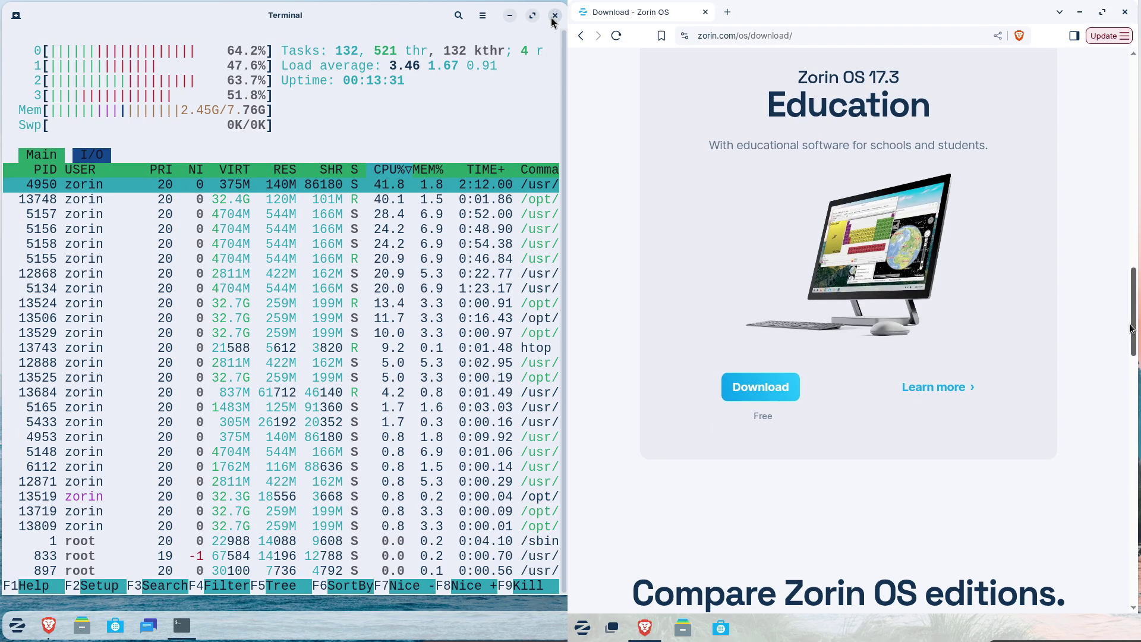
drag(762, 459, 744, 456)
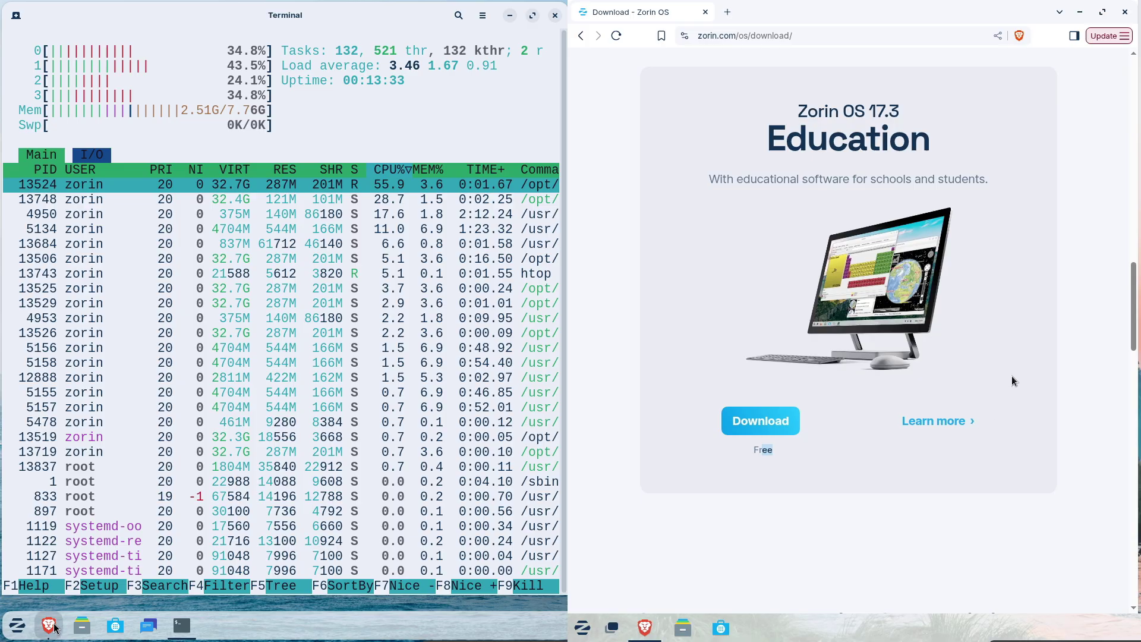
Bring up Brave and tile it to the left half on Zorin OS 18, and review the edition comparison on Zorin OS 17.3.
click(53, 623)
drag(1133, 333, 1124, 408)
drag(439, 36, 1, 61)
drag(1124, 408, 1128, 429)
drag(0, 61, 2, 64)
drag(1128, 429, 1121, 475)
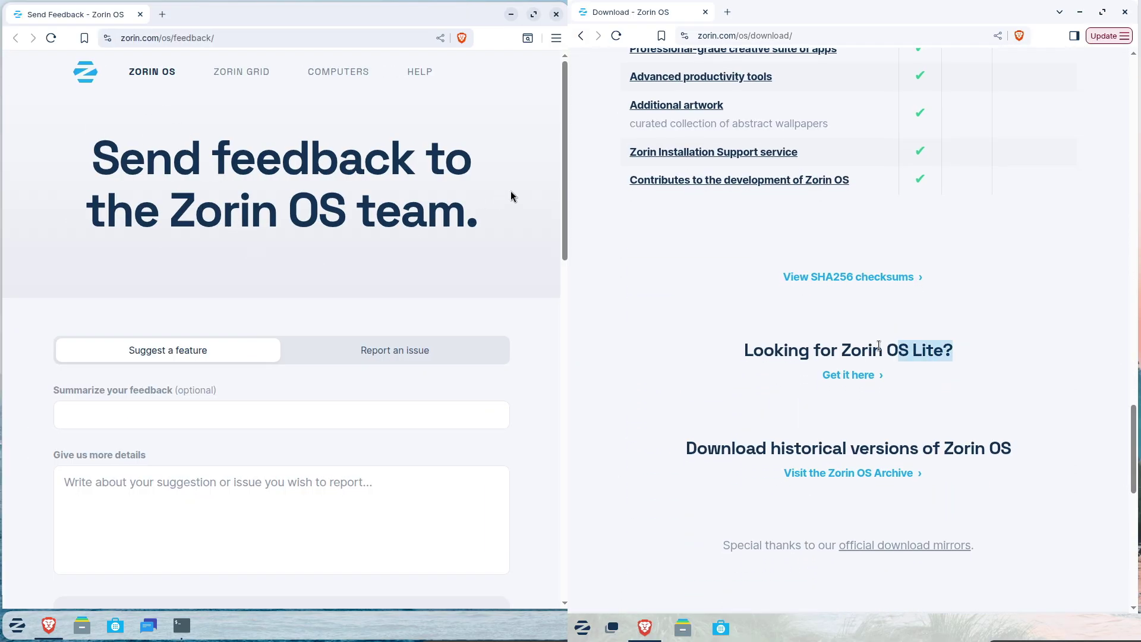
Open the Zorin OS Lite page in a new tab on Zorin OS 17.3, and load the Zorin homepage on Zorin OS 18.
drag(879, 345, 743, 348)
drag(565, 238, 531, 132)
click(856, 377)
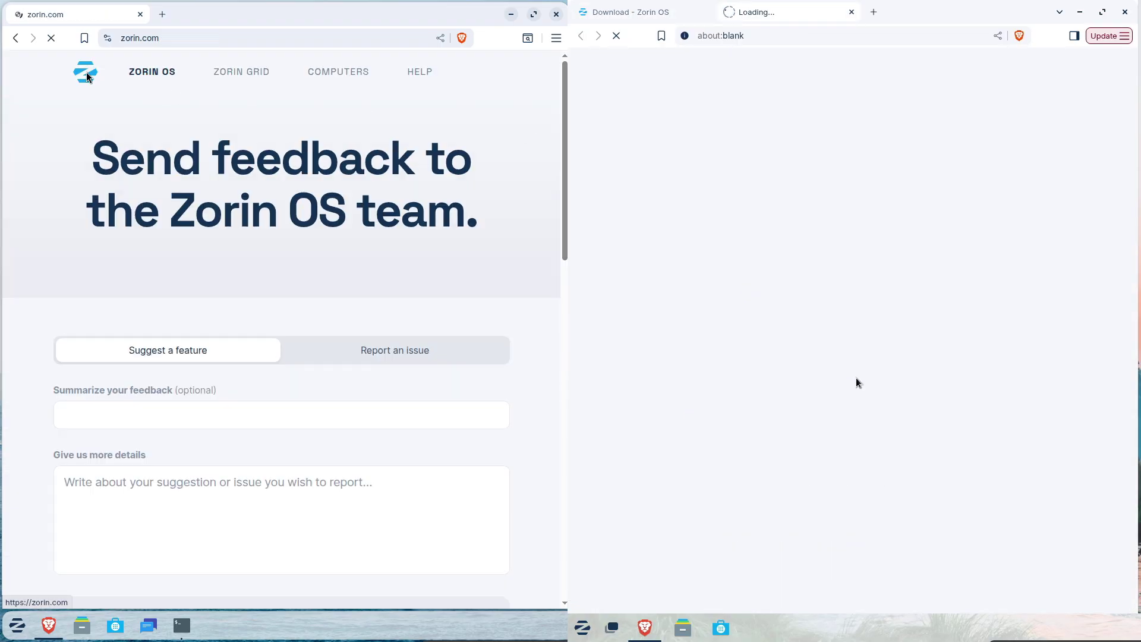
click(665, 20)
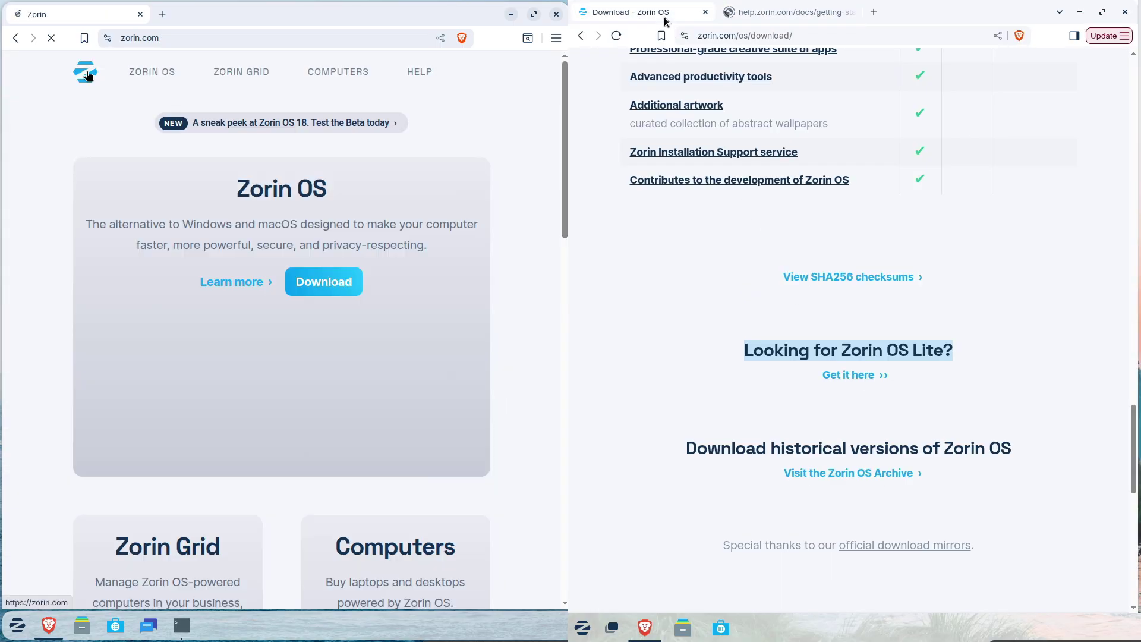
Open the Zorin OS 18 sneak peek post on Zorin OS 18 and the Zorin OS Archive on Zorin OS 17.3.
click(287, 125)
drag(688, 448, 1003, 448)
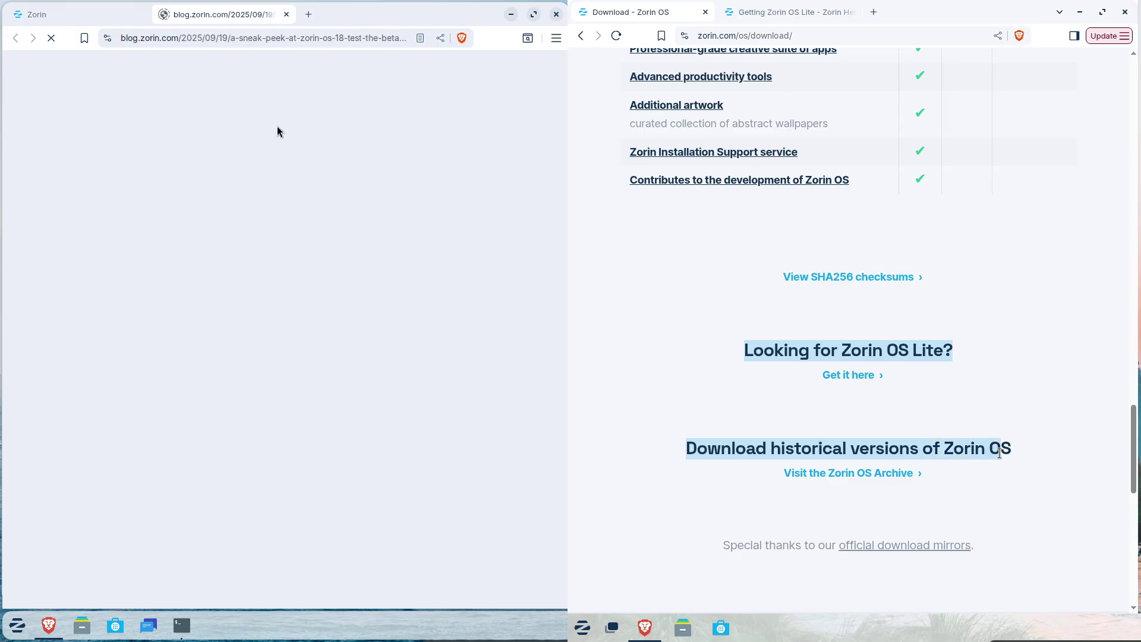
click(896, 475)
Check the About Brave details on Zorin OS 18 and close that tab, while examining the older releases in the Archive on Zorin OS 17.3.
click(556, 37)
drag(1134, 143, 1135, 248)
click(586, 430)
scroll(1137, 252, down, 20)
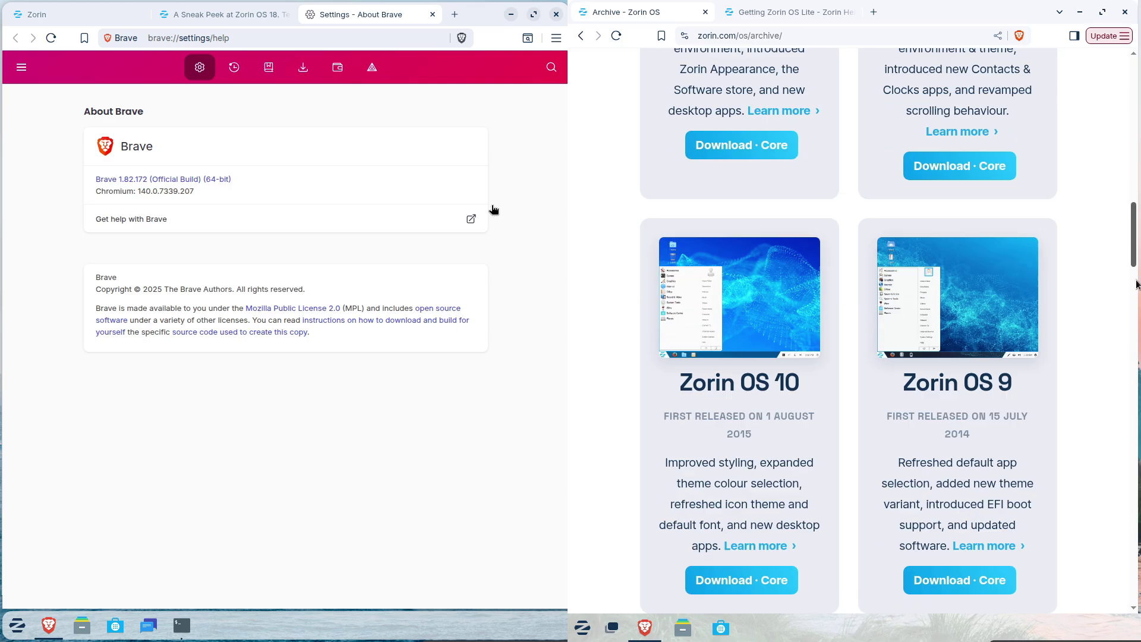
click(432, 14)
Read the theme and panel changes in the sneak peek post on Zorin OS 18, and review the rest of the Archive on Zorin OS 17.3.
drag(1131, 369, 1129, 457)
drag(564, 84, 565, 104)
drag(1129, 456, 1127, 511)
drag(565, 103, 566, 116)
drag(1127, 511, 1107, 231)
drag(566, 117, 567, 145)
scroll(281, 327, down, 20)
scroll(1107, 235, up, 20)
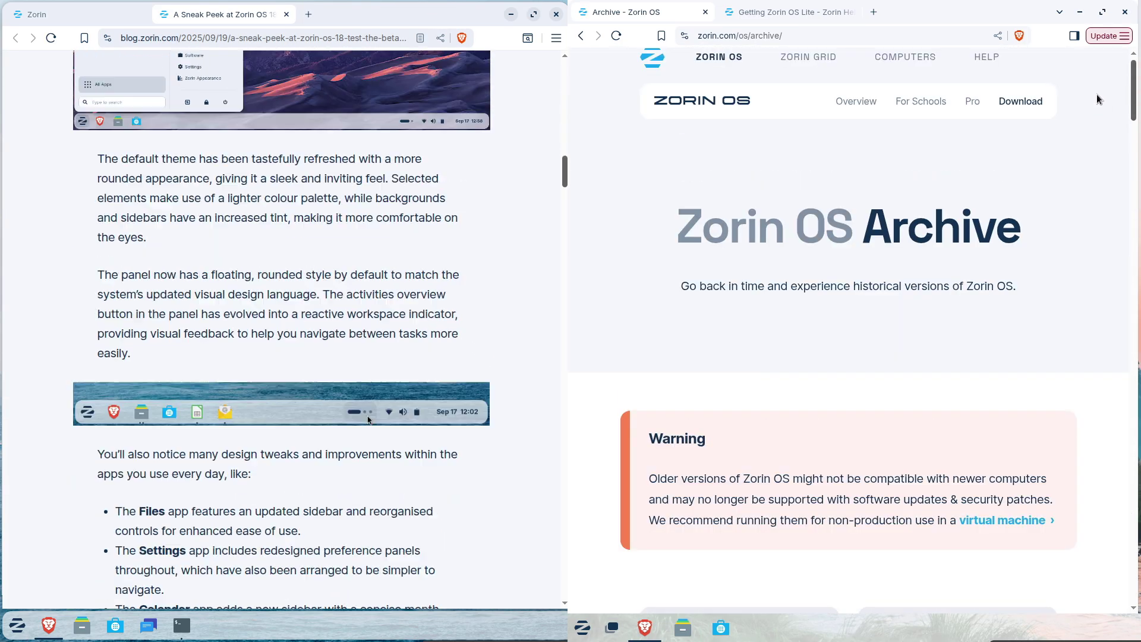
Read the Getting Zorin OS Lite article on Zorin OS 17.3, and the sneak peek post's Web Apps and OneDrive sections on Zorin OS 18.
click(789, 11)
scroll(282, 327, down, 20)
scroll(1132, 190, down, 12)
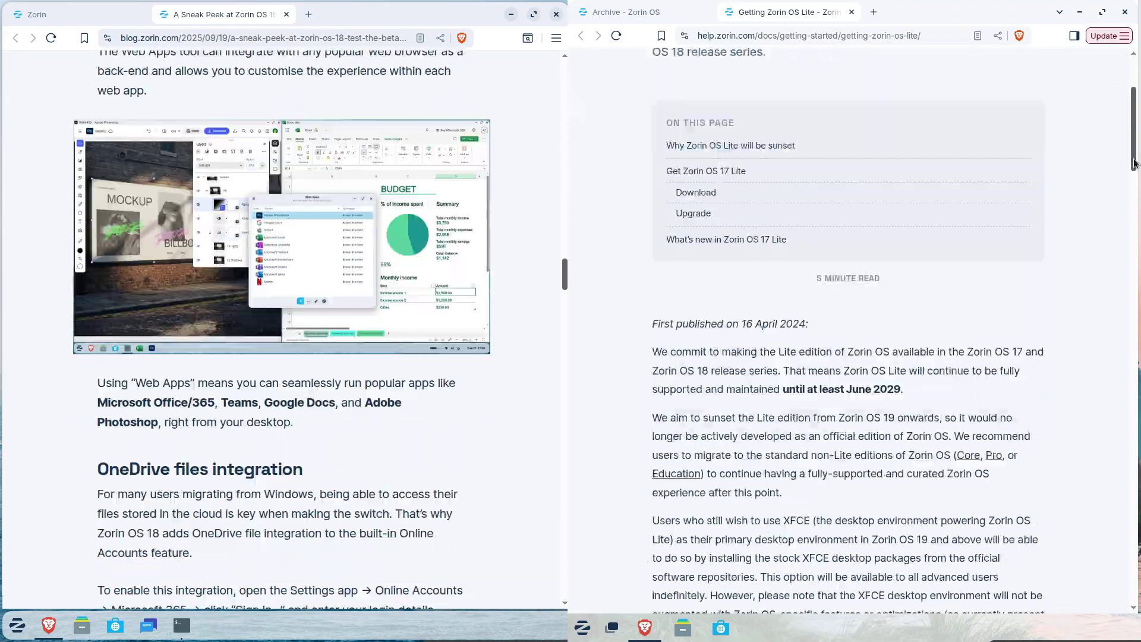
drag(1127, 254, 1110, 71)
drag(565, 473, 564, 518)
Start the 18 Core Beta download on Zorin OS 18 and the 17.3 Core download on Zorin OS 17.3, skipping the newsletter subscription.
click(603, 14)
click(577, 39)
click(853, 14)
drag(1133, 410, 1125, 185)
click(281, 203)
click(873, 498)
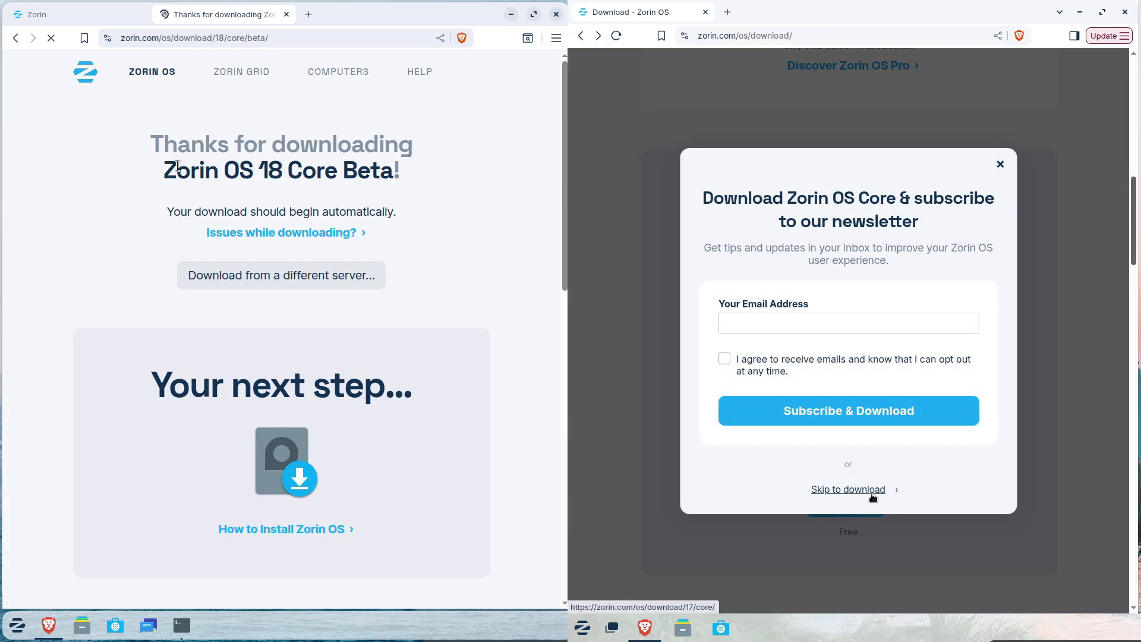
click(872, 493)
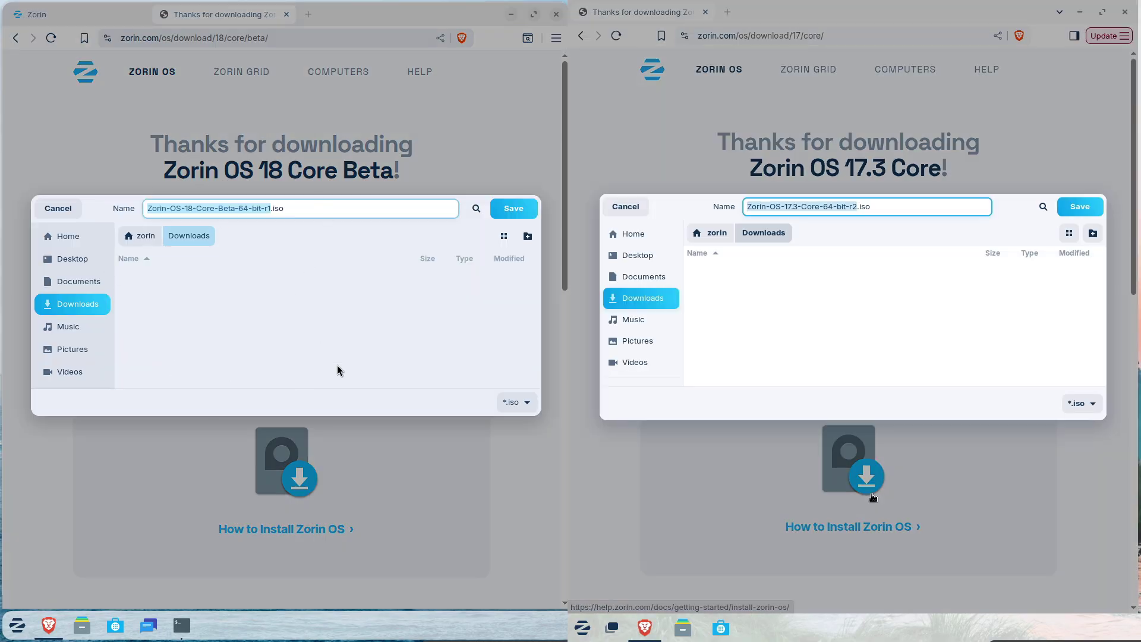
Cancel both ISO save dialogs and close Brave with all its tabs on both systems.
click(59, 209)
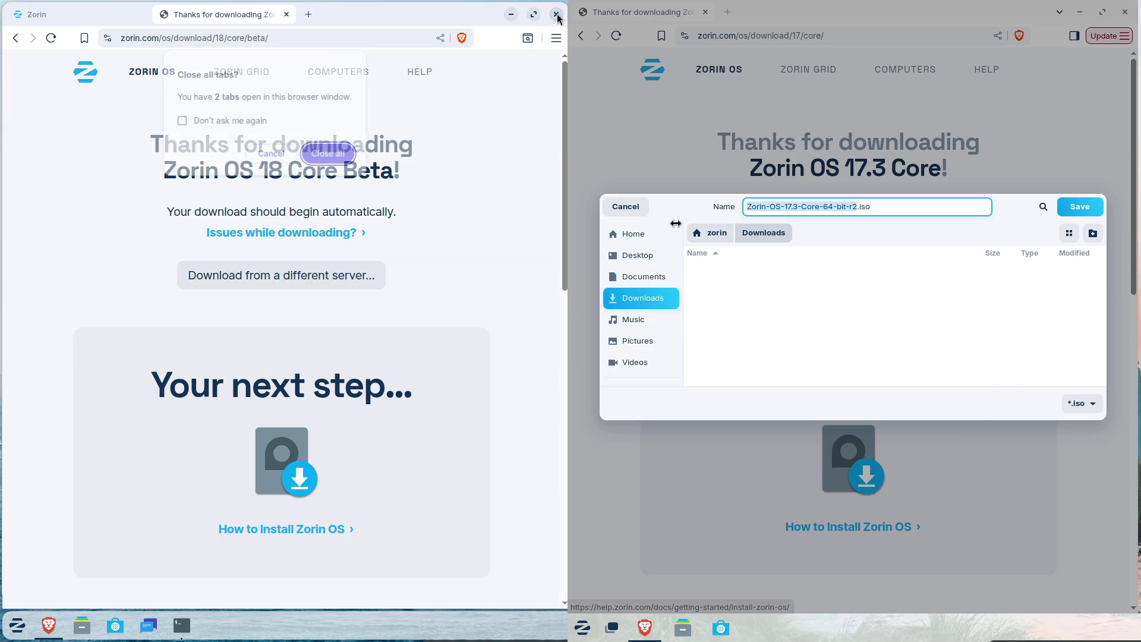
click(630, 209)
click(326, 153)
click(1125, 13)
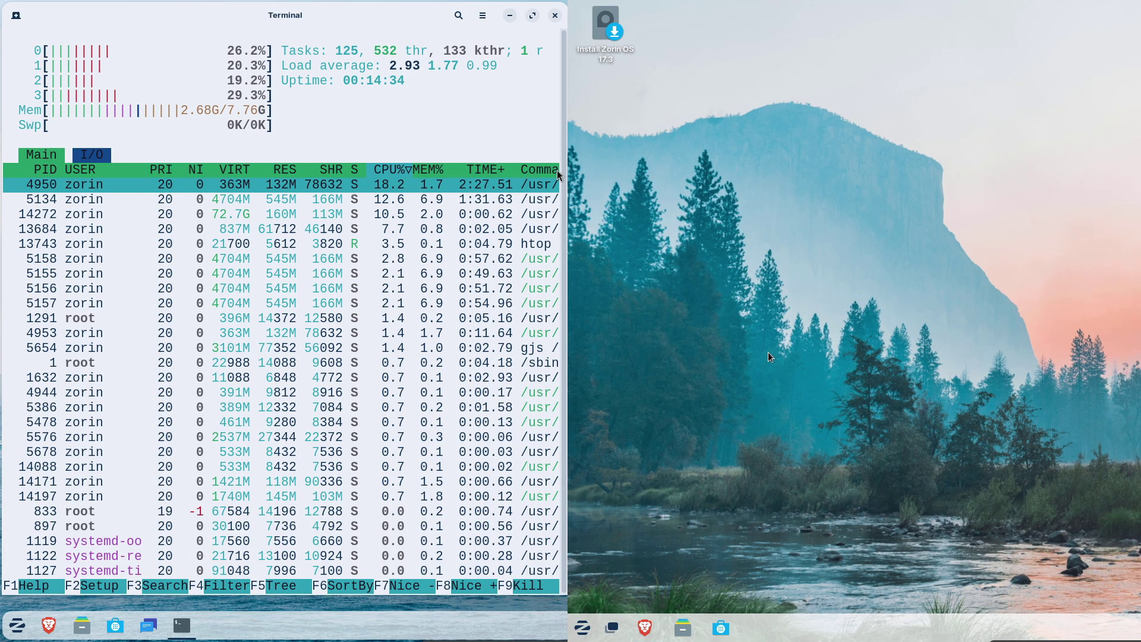
Launch System Monitor on Zorin OS 18, and launch Htop and tile it to the left half on Zorin OS 17.3.
click(587, 624)
click(18, 627)
text(htopsys)
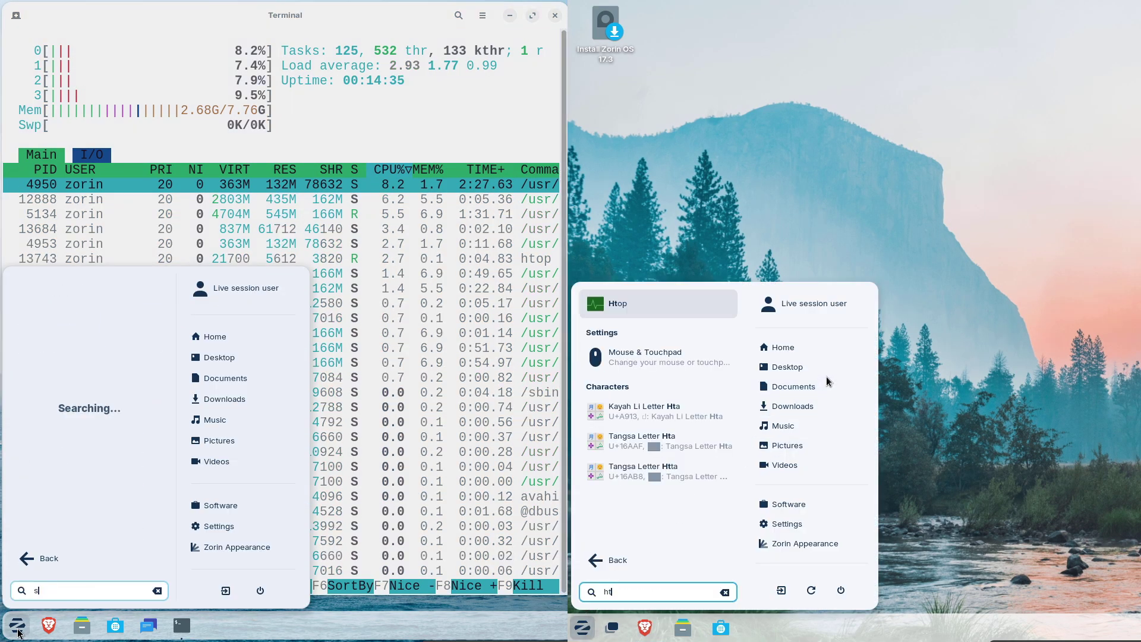
text(te)
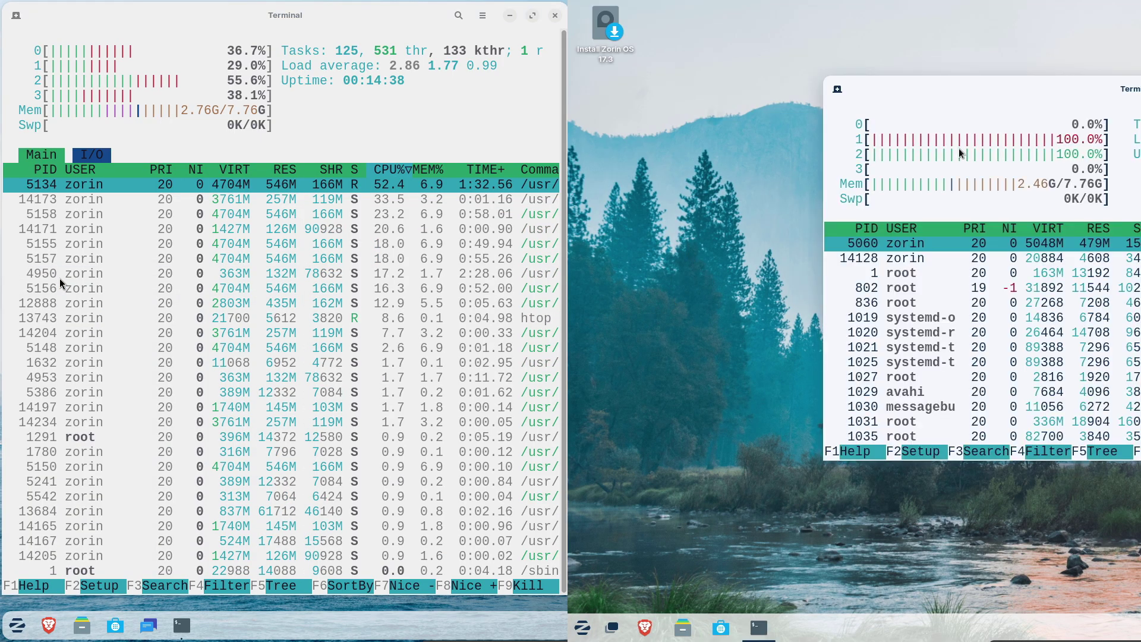
drag(977, 100, 569, 176)
Search the apps for sys on Zorin OS 17.3, and tile System Monitor to the left half on Zorin OS 18.
key(super)
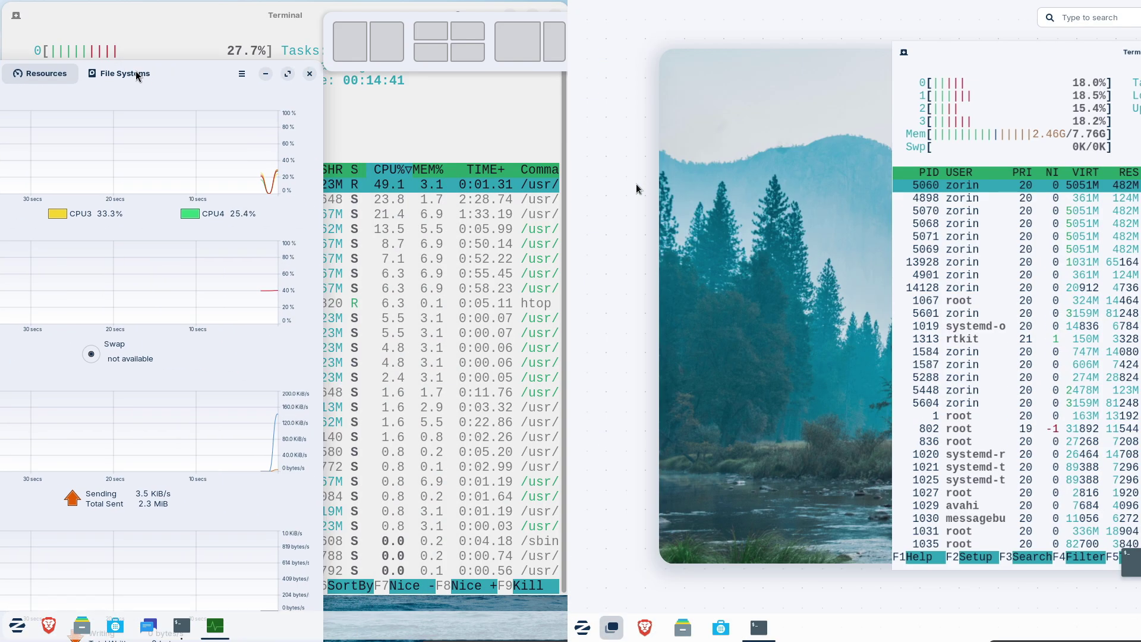
text(sys)
click(875, 80)
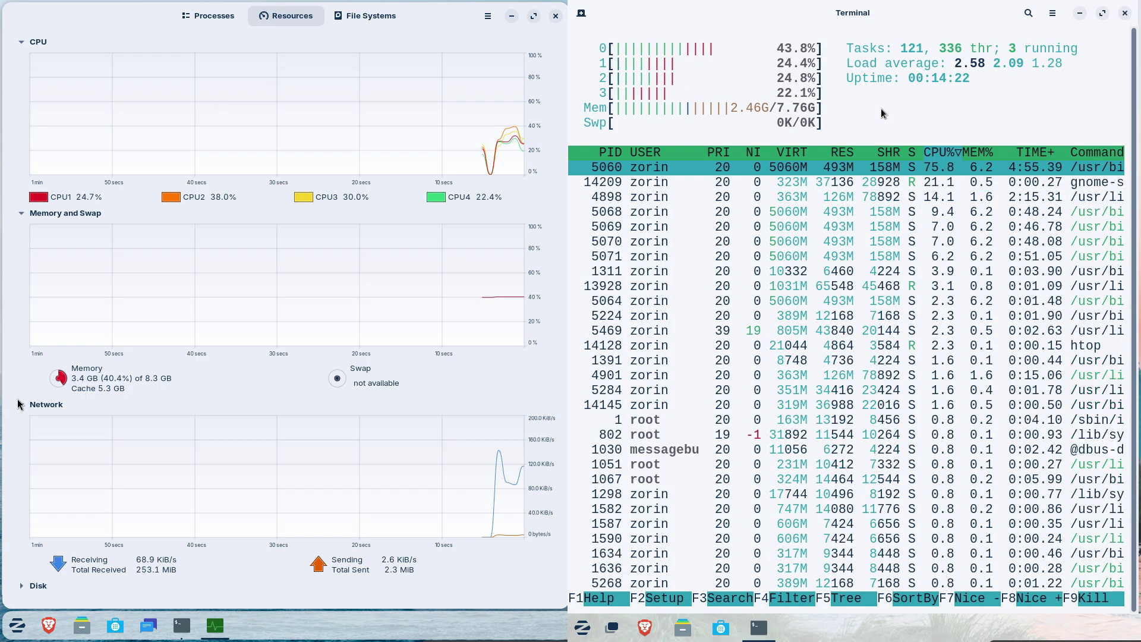
Examine the running process lists in System Monitor on both Zorin OS 18 and Zorin OS 17.3.
click(227, 22)
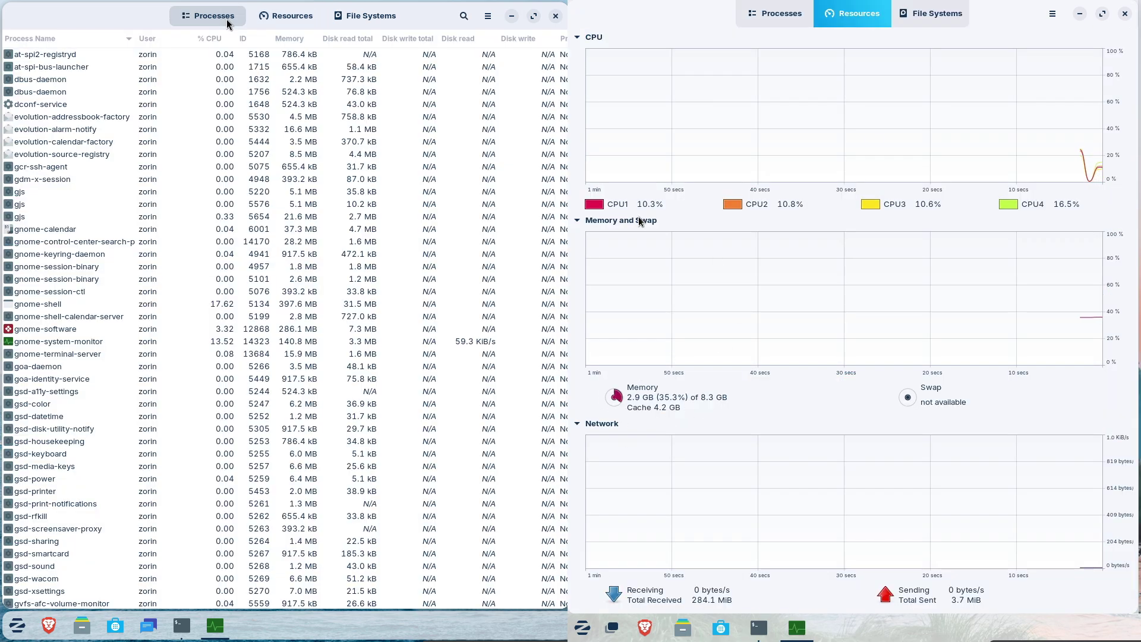
click(800, 20)
drag(558, 180, 555, 397)
drag(1127, 168, 1125, 270)
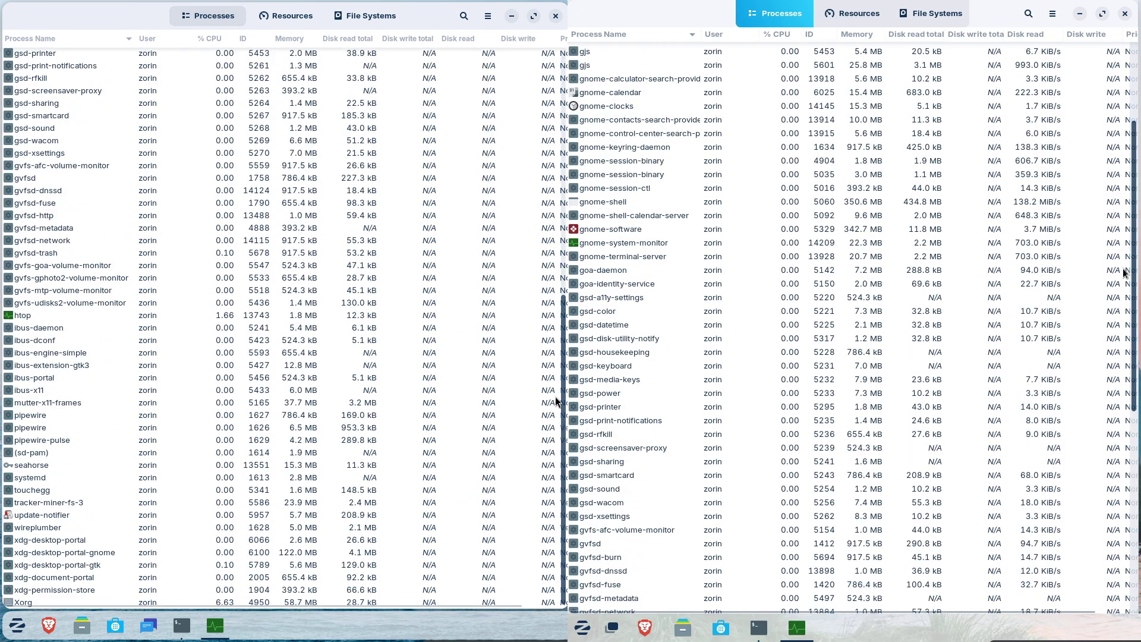
drag(555, 397, 546, 155)
drag(1125, 270, 1112, 471)
scroll(547, 159, up, 5)
scroll(1114, 476, up, 10)
Check the CPU and memory resource graphs on both systems, looking through the rest of the process list on Zorin OS 17.3.
click(291, 23)
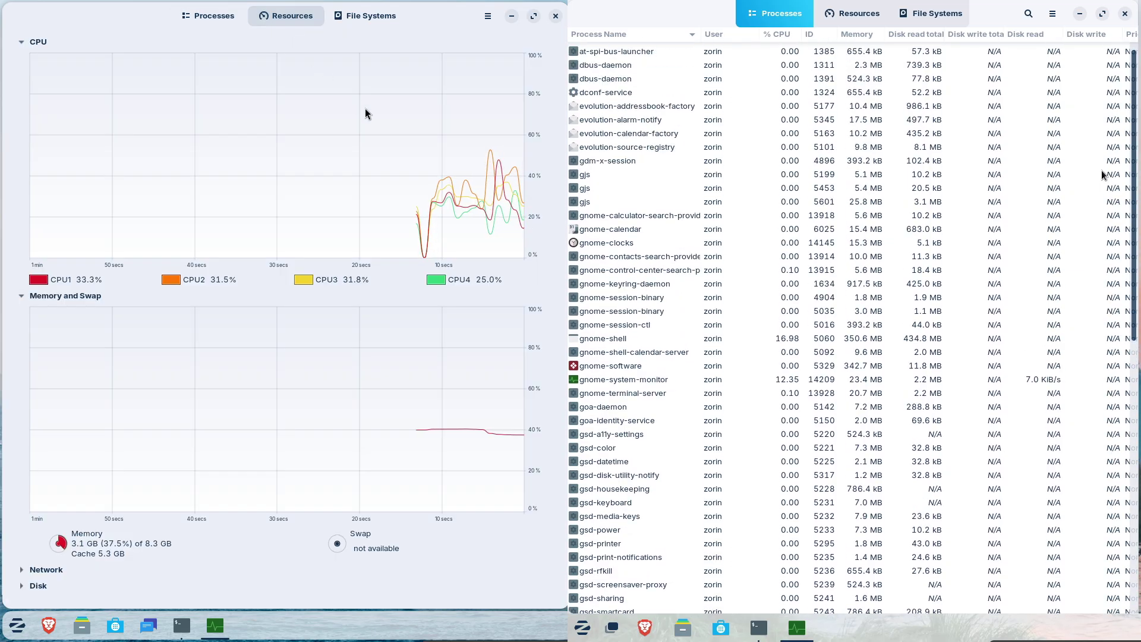
scroll(1100, 401, down, 10)
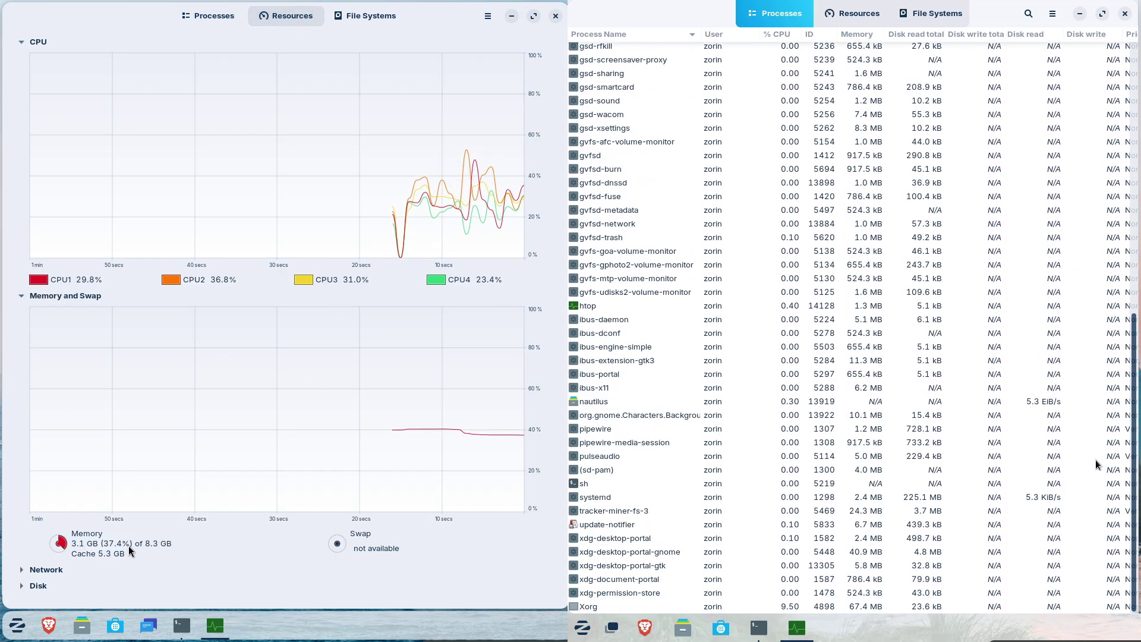
scroll(1084, 238, up, 10)
click(848, 23)
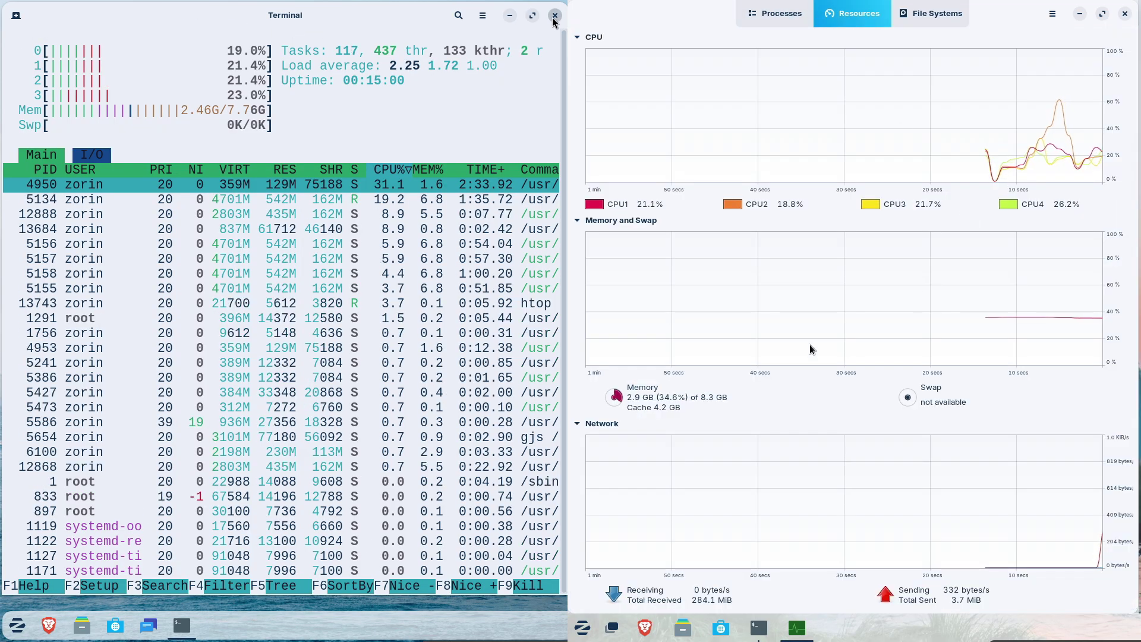
Close the monitoring windows and power off both Zorin OS 18 and Zorin OS 17.3.
click(17, 626)
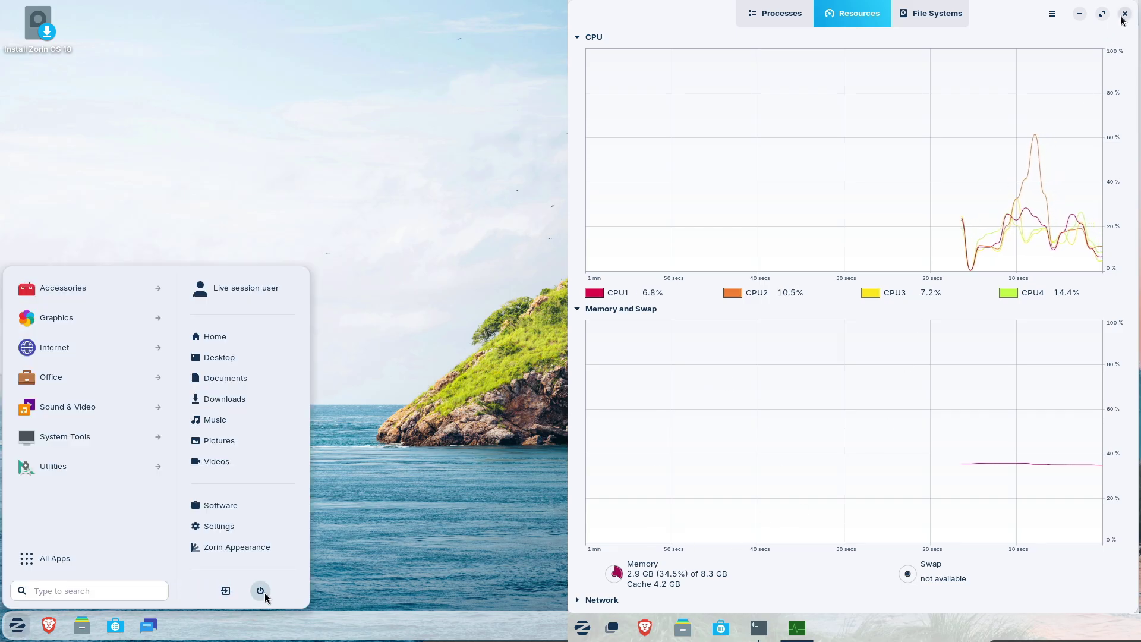
click(262, 590)
click(252, 565)
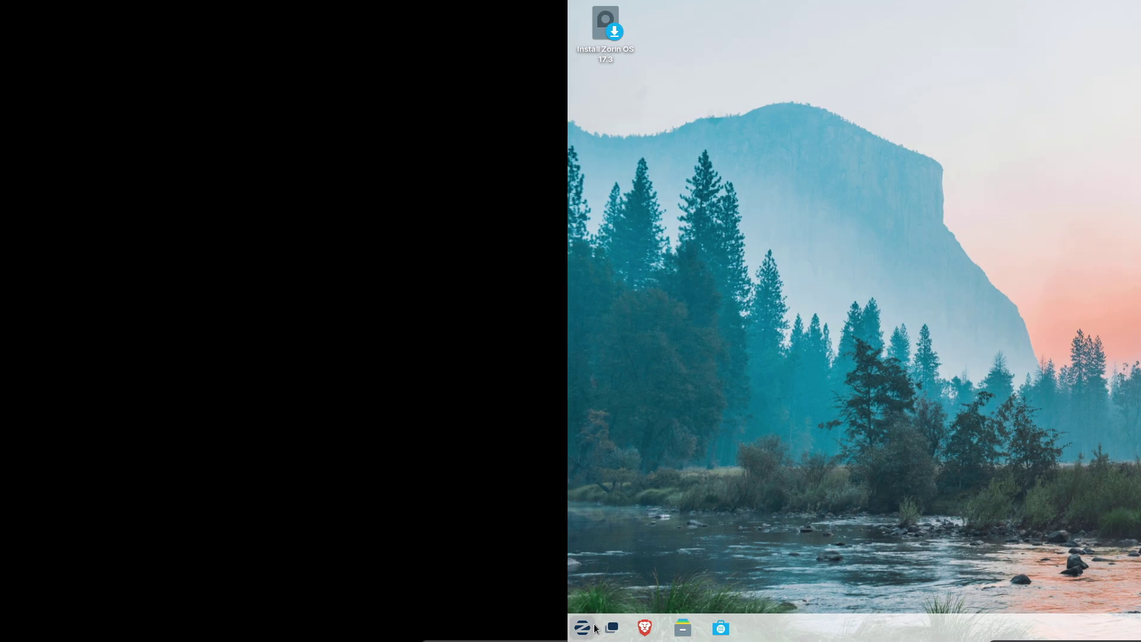
click(593, 629)
click(834, 592)
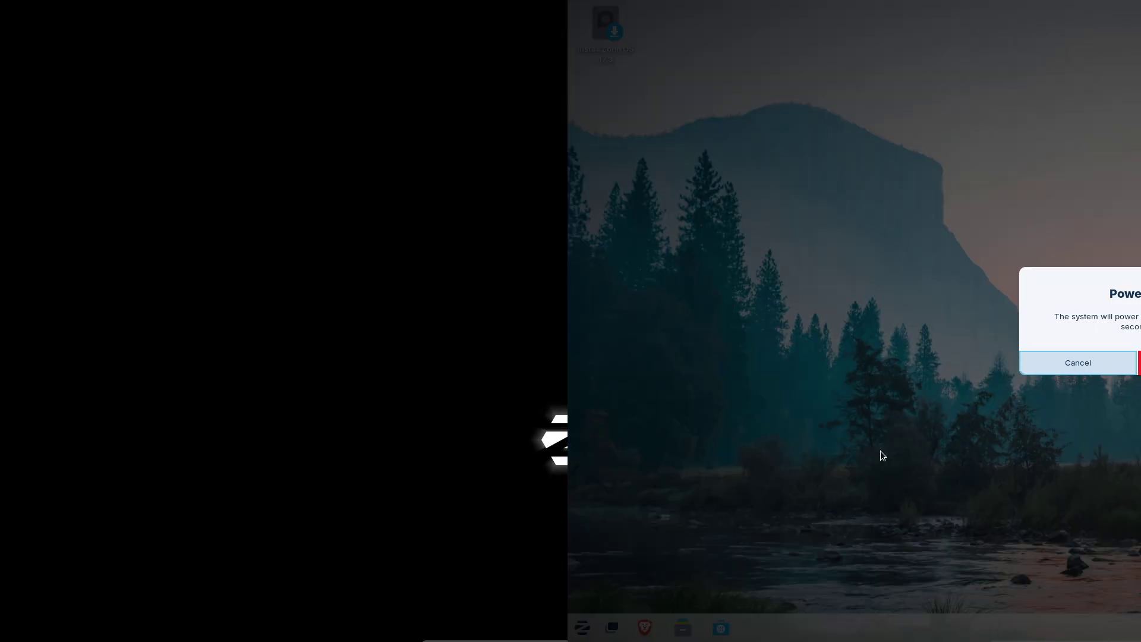
key(Return)
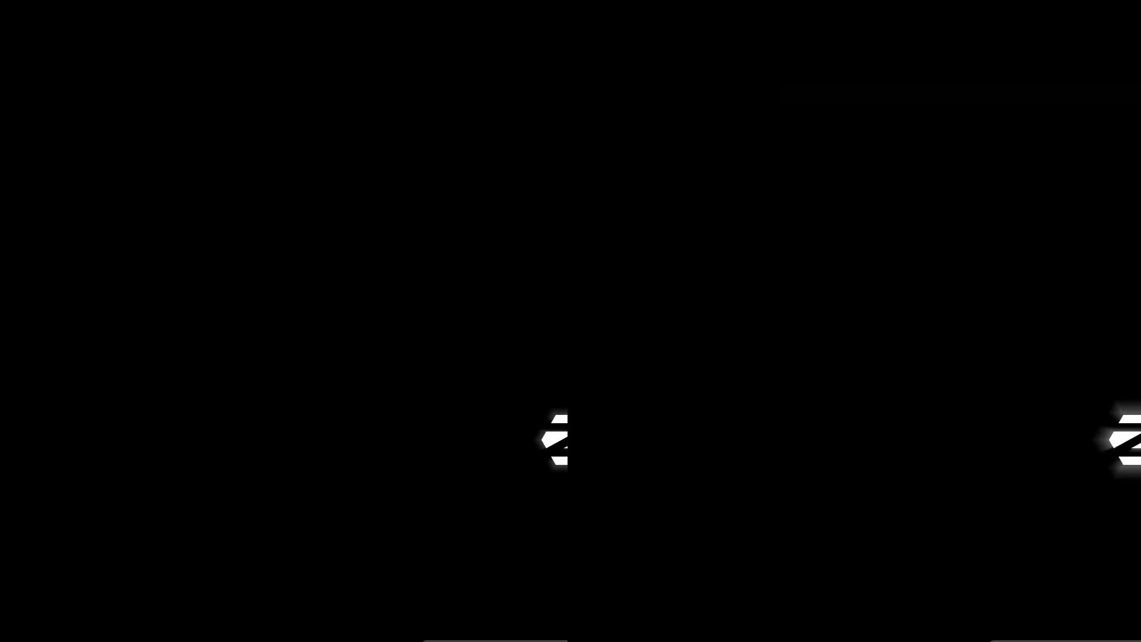